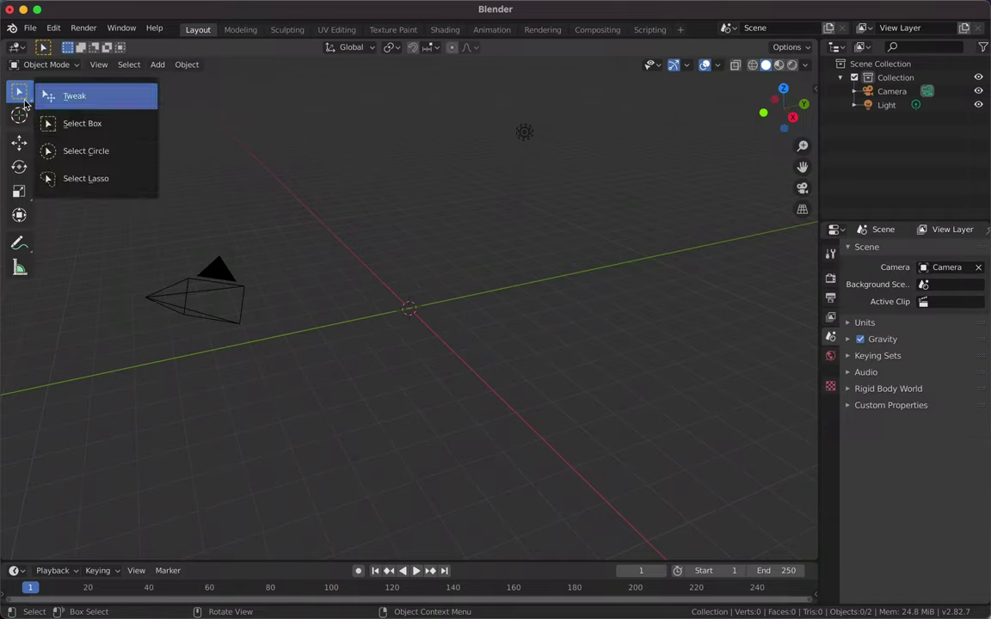
Step: Add a UV sphere at the scene origin
{"action": "left_click", "coordinate": [19, 142]}
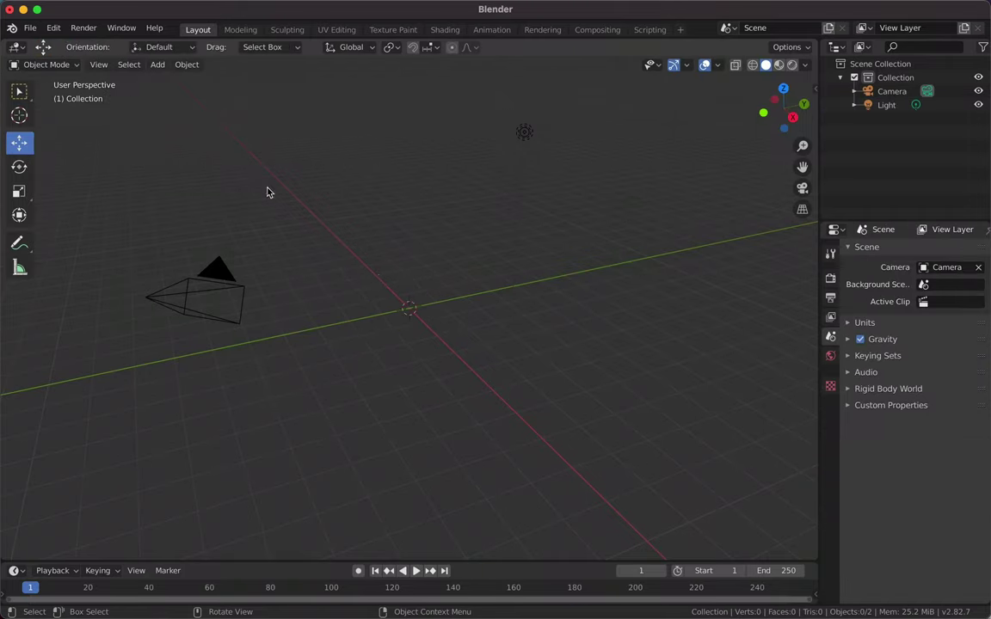
{"action": "middle_click_drag", "start_coordinate": [305, 217], "coordinate": [224, 138]}
{"action": "left_click", "coordinate": [187, 64]}
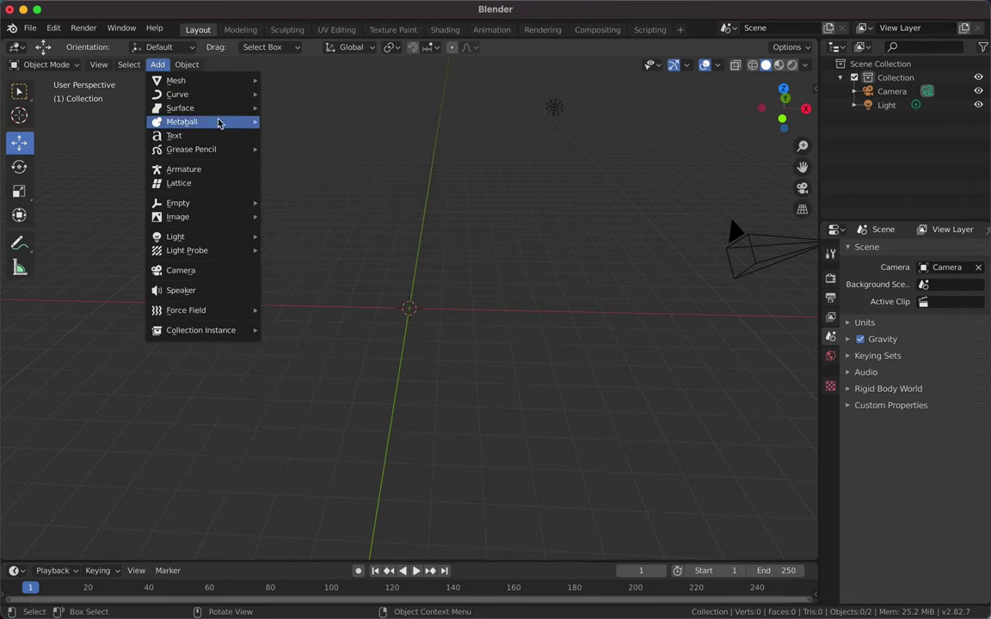
{"action": "left_click", "coordinate": [305, 123]}
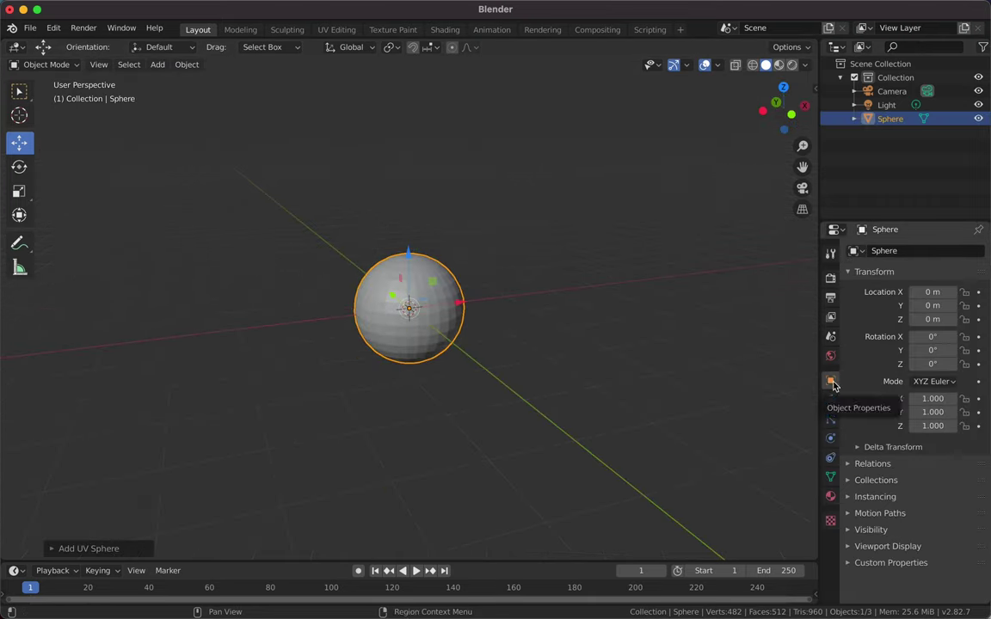
Step: Add a Subdivision Surface modifier to the sphere, apply it, and view it from the front
{"action": "left_click", "coordinate": [830, 252]}
{"action": "left_click", "coordinate": [927, 251]}
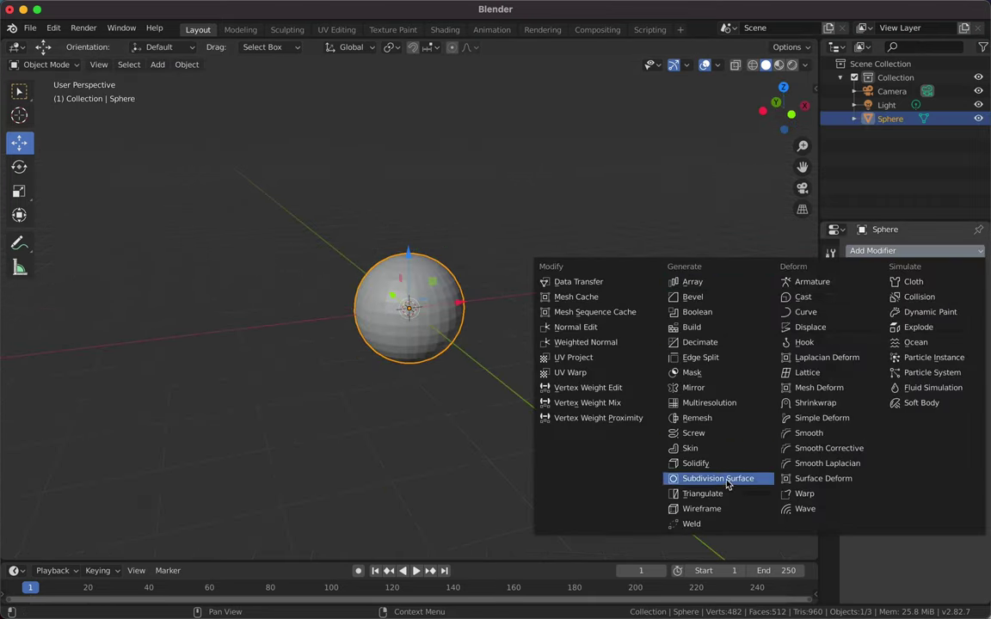
{"action": "left_click", "coordinate": [719, 478]}
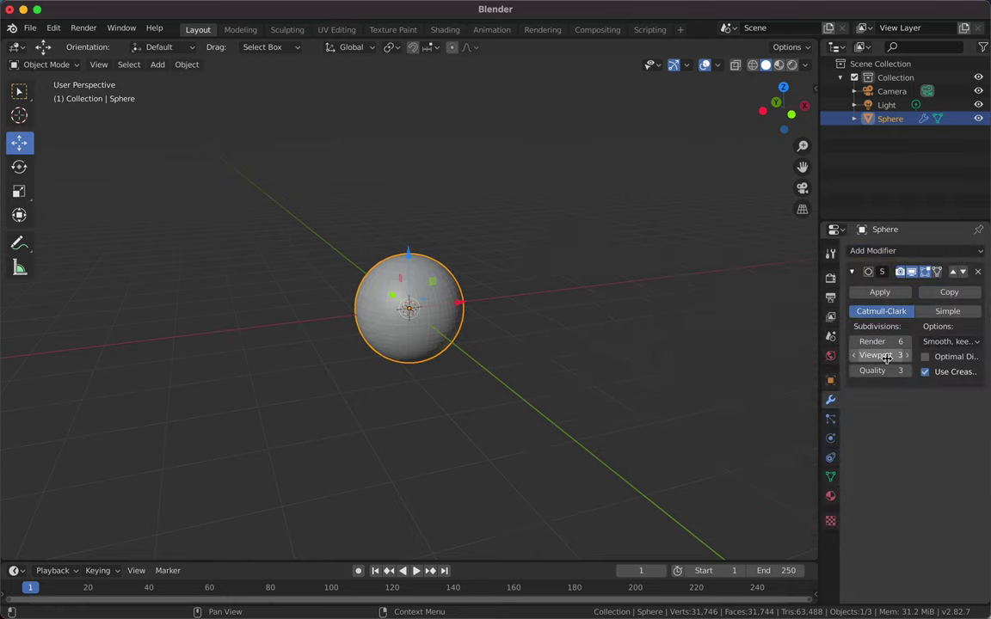
{"action": "left_click", "coordinate": [894, 292]}
{"action": "middle_click_drag", "start_coordinate": [516, 327], "coordinate": [397, 327]}
{"action": "key", "text": "KP_1"}
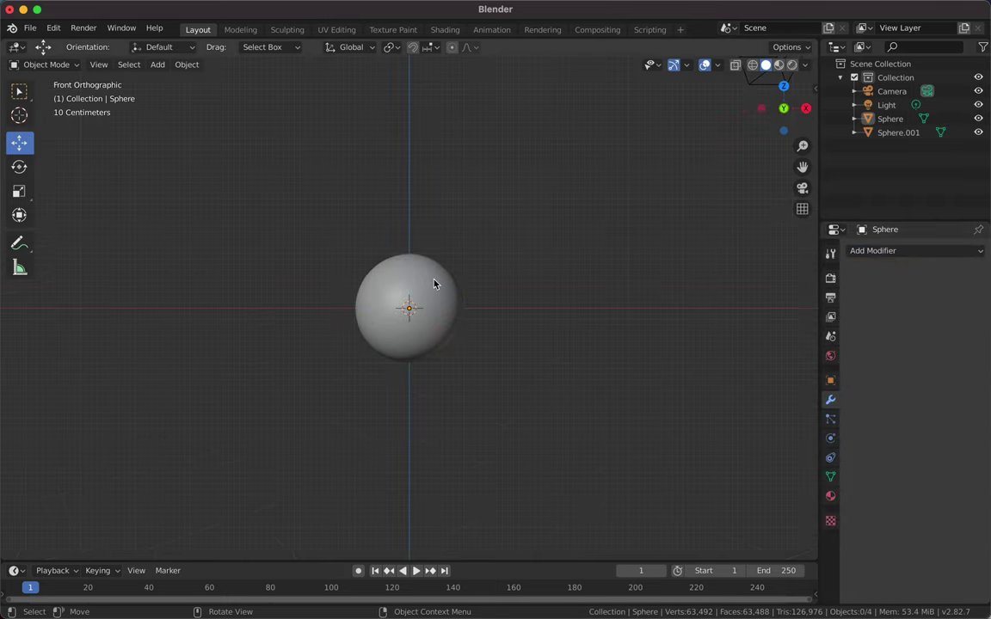
Step: Duplicate the sphere and place the first copy beside it
{"action": "key", "text": "KP_1"}
{"action": "left_click", "coordinate": [436, 283]}
{"action": "scroll", "coordinate": [435, 283], "scroll_direction": "up", "scroll_amount": 2}
{"action": "key", "text": "x"}
{"action": "key", "text": "shift+d"}
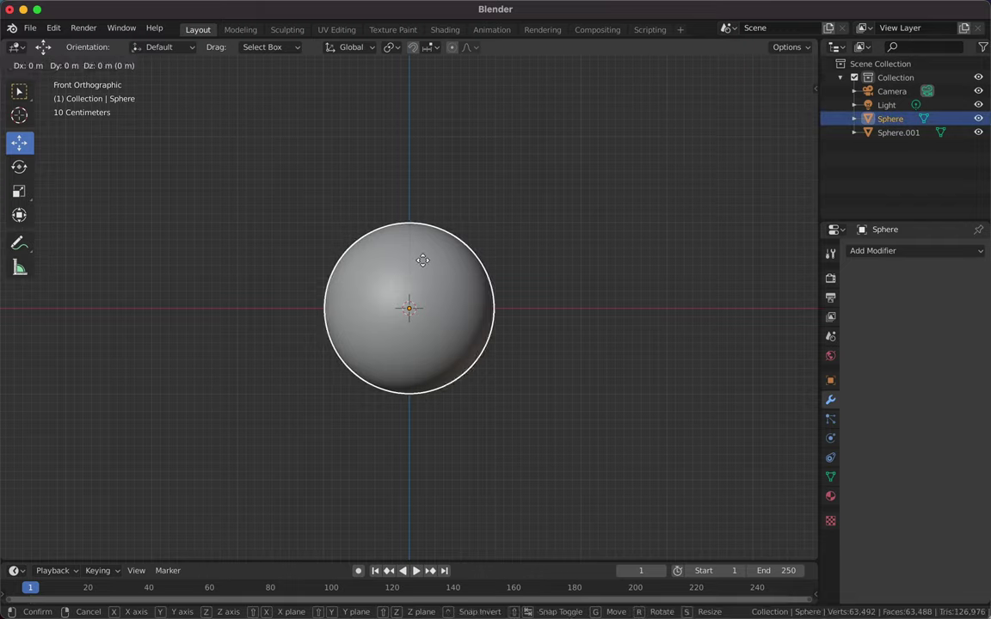
{"action": "key", "text": "x"}
{"action": "left_click", "coordinate": [507, 265]}
{"action": "middle_click_drag", "start_coordinate": [507, 265], "coordinate": [557, 269]}
Step: Make two more sphere copies, offsetting them along the X and Y axes
{"action": "key", "text": "shift+d"}
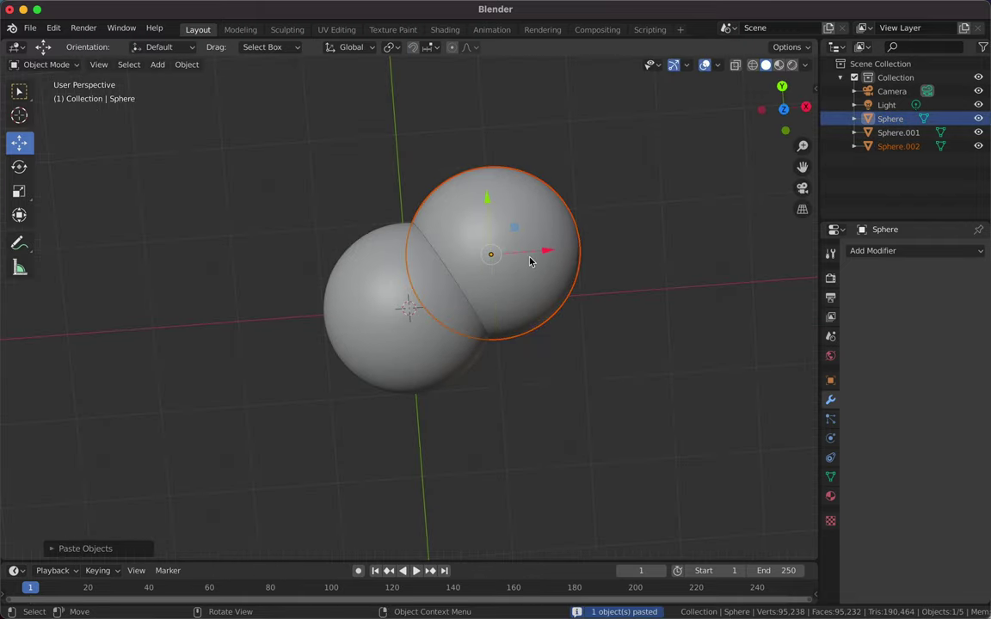
{"action": "key", "text": "x"}
{"action": "left_click", "coordinate": [458, 264]}
{"action": "key", "text": "g"}
{"action": "key", "text": "y"}
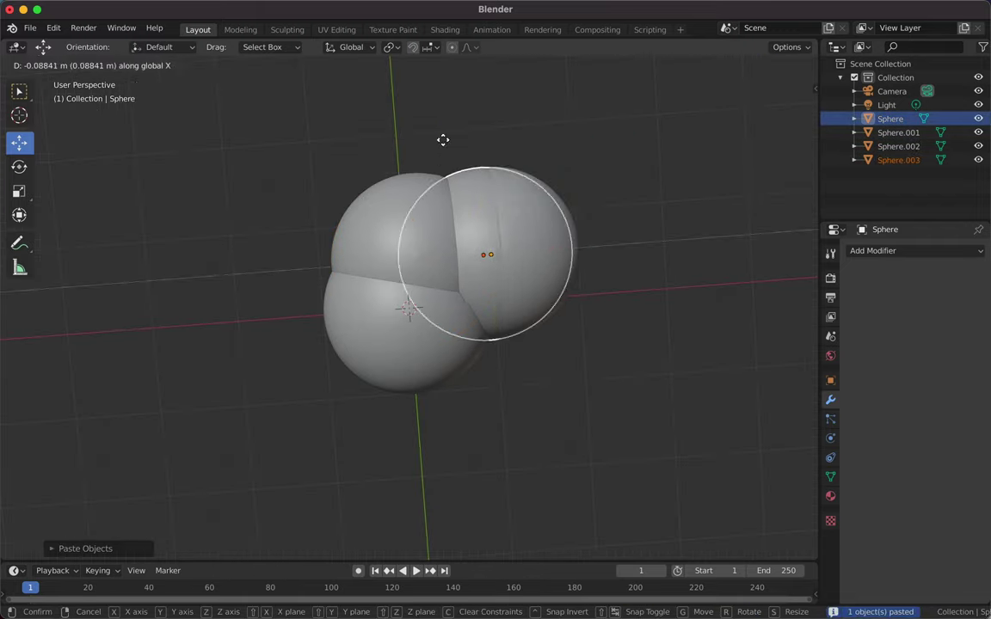
{"action": "left_click", "coordinate": [414, 484]}
Step: Select the original sphere together with its overlapping copies
{"action": "left_click", "coordinate": [420, 263]}
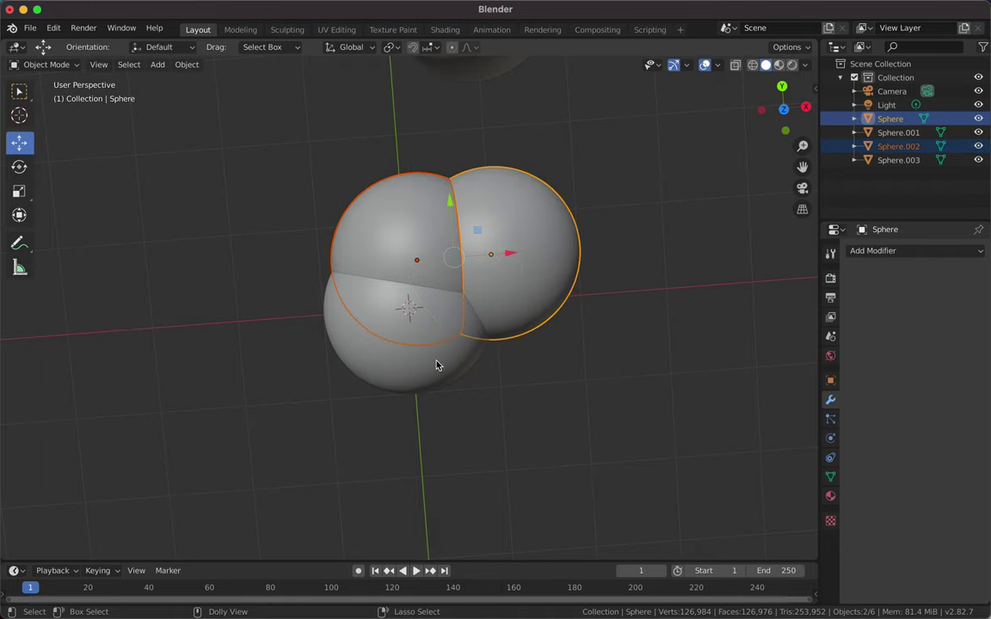
{"action": "middle_click_drag", "start_coordinate": [436, 365], "coordinate": [405, 385]}
{"action": "left_click", "coordinate": [405, 385]}
{"action": "left_click", "coordinate": [865, 250]}
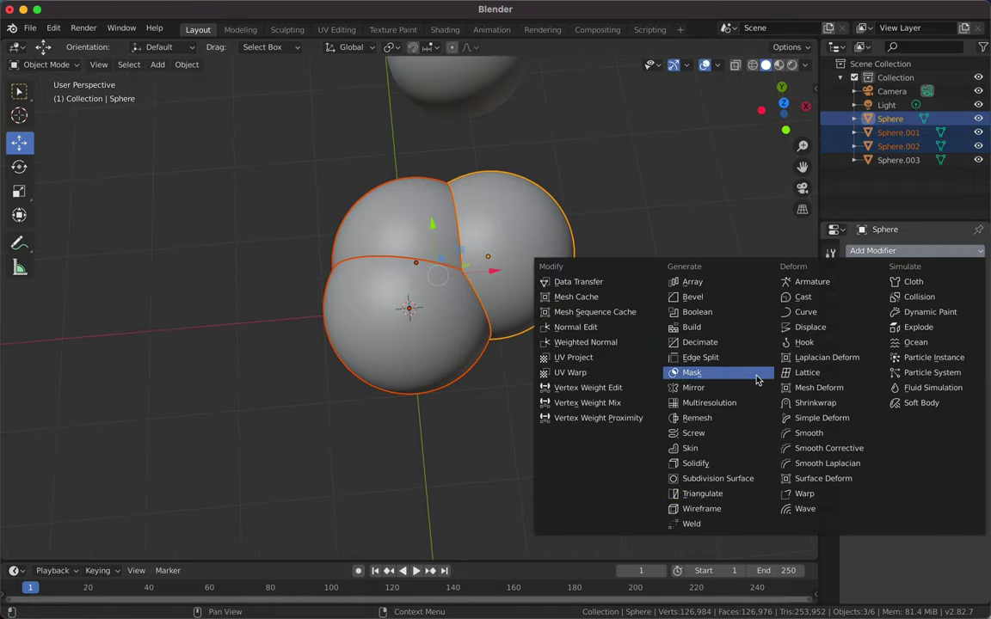
{"action": "left_click", "coordinate": [187, 64]}
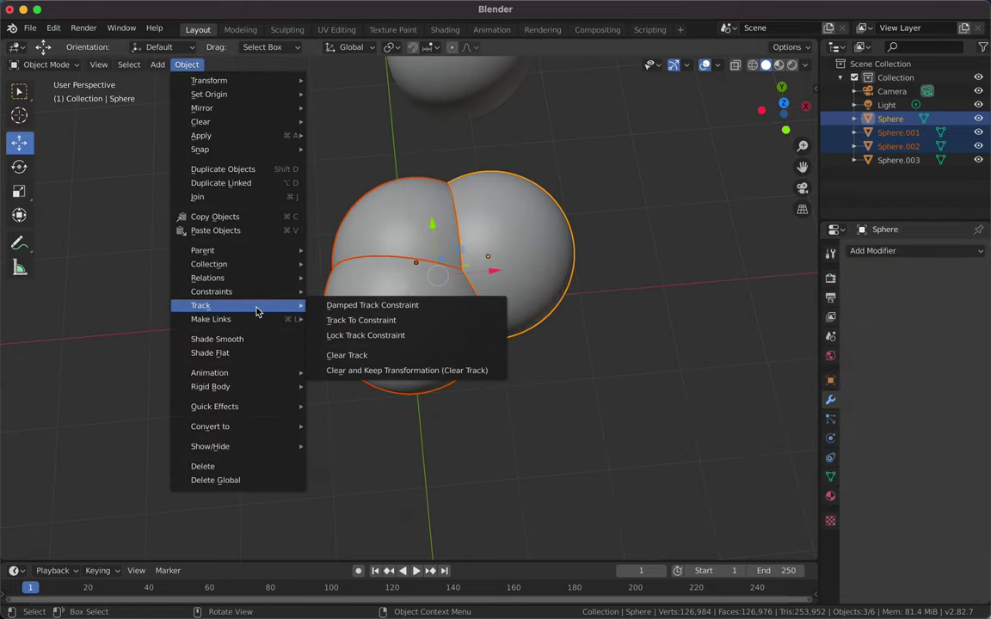
{"action": "left_click", "coordinate": [196, 69]}
{"action": "left_click", "coordinate": [197, 69]}
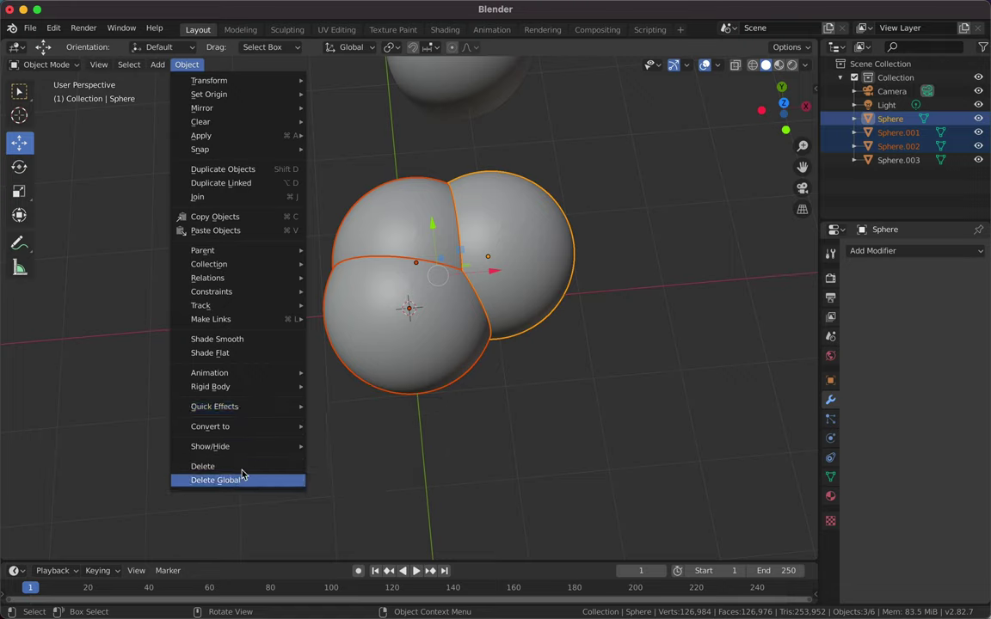
{"action": "left_click", "coordinate": [871, 251]}
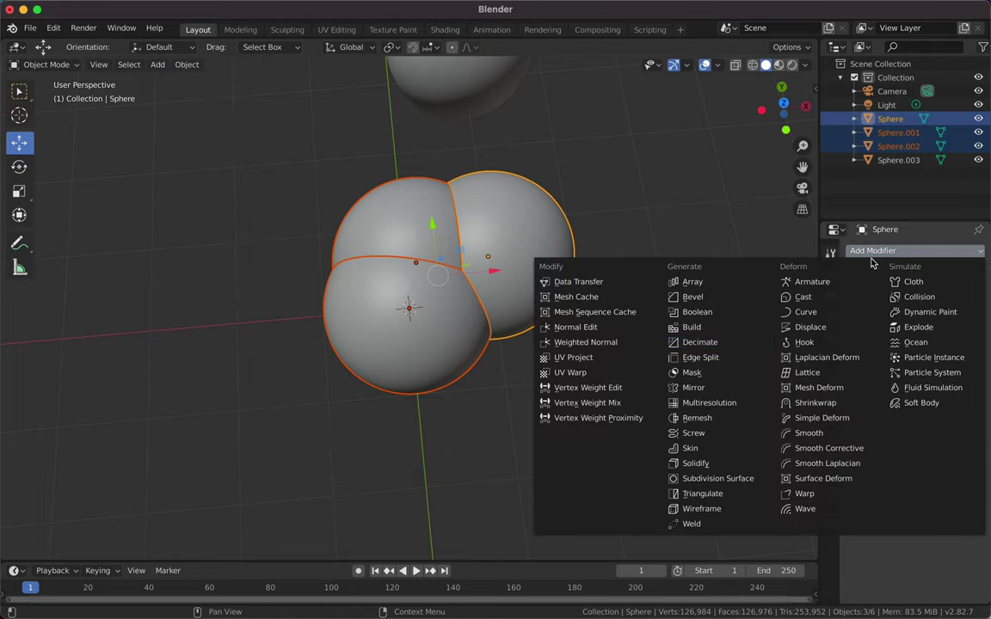
{"action": "left_click", "coordinate": [711, 299]}
{"action": "middle_click_drag", "start_coordinate": [482, 275], "coordinate": [455, 269]}
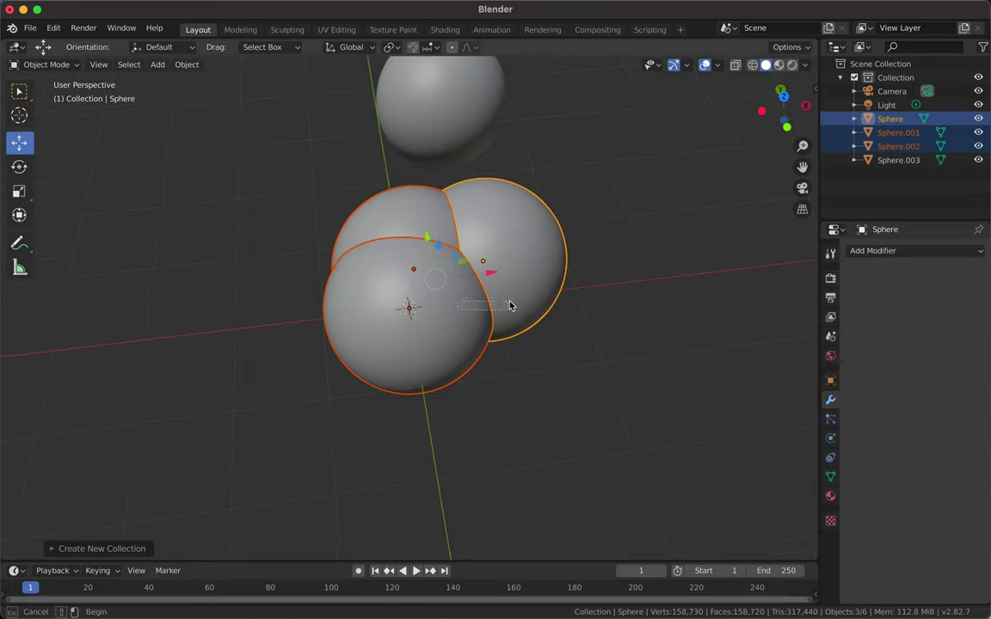
Step: Join the selected overlapping spheres into a single clustered object
{"action": "left_click", "coordinate": [187, 64]}
{"action": "left_click", "coordinate": [342, 141]}
{"action": "left_click", "coordinate": [187, 64]}
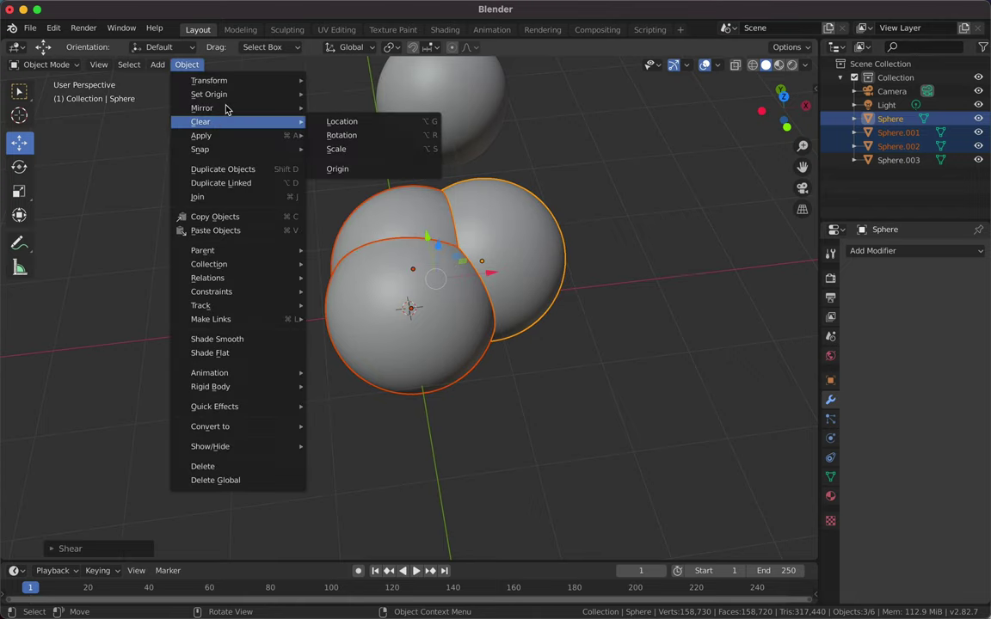
{"action": "left_click", "coordinate": [343, 155]}
{"action": "key", "text": "Escape"}
{"action": "left_click", "coordinate": [186, 64]}
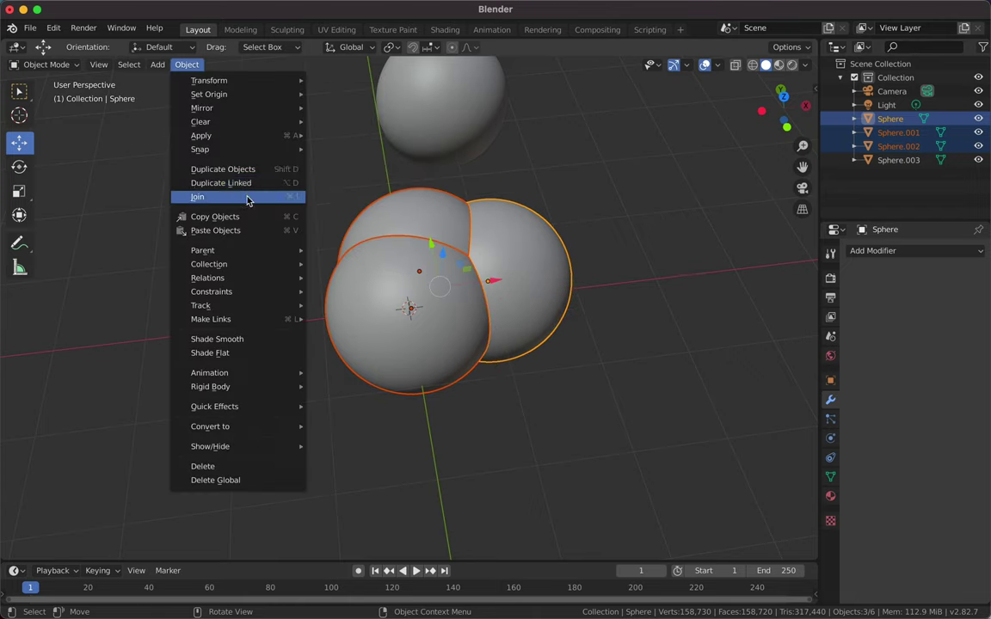
{"action": "left_click", "coordinate": [250, 197]}
{"action": "middle_click_drag", "start_coordinate": [602, 284], "coordinate": [697, 314]}
{"action": "left_click", "coordinate": [895, 250]}
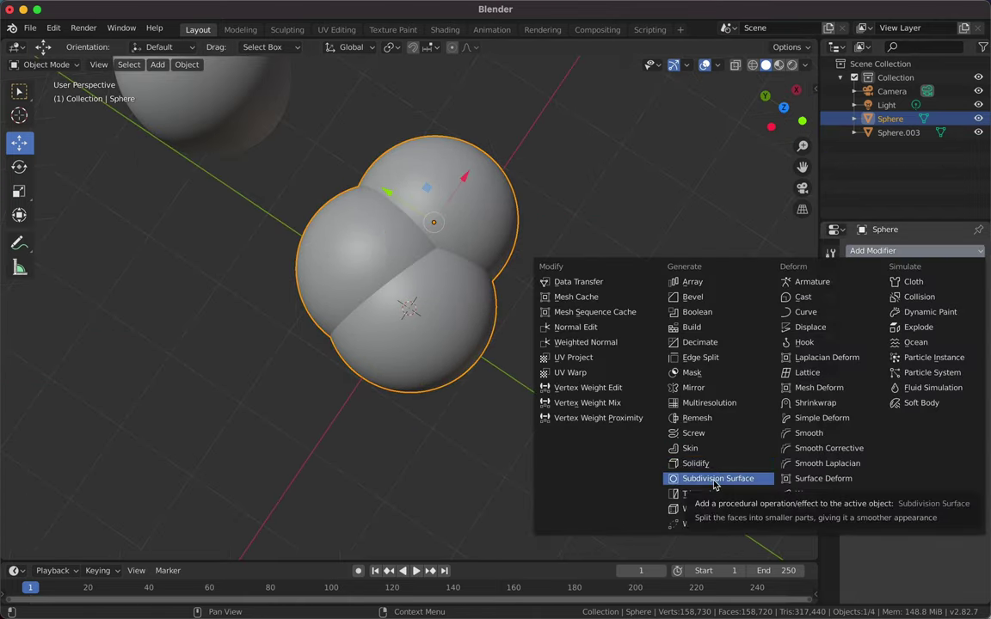
{"action": "left_click", "coordinate": [714, 482]}
{"action": "left_click", "coordinate": [977, 271]}
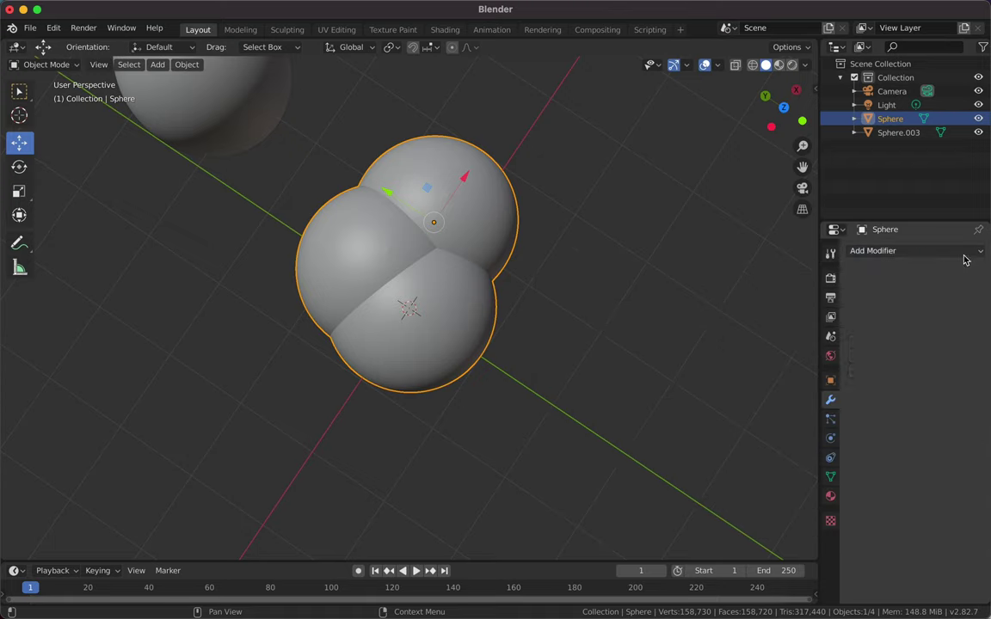
{"action": "left_click", "coordinate": [967, 250]}
{"action": "left_click", "coordinate": [828, 372]}
{"action": "key", "text": "ctrl+z"}
{"action": "left_click", "coordinate": [894, 250]}
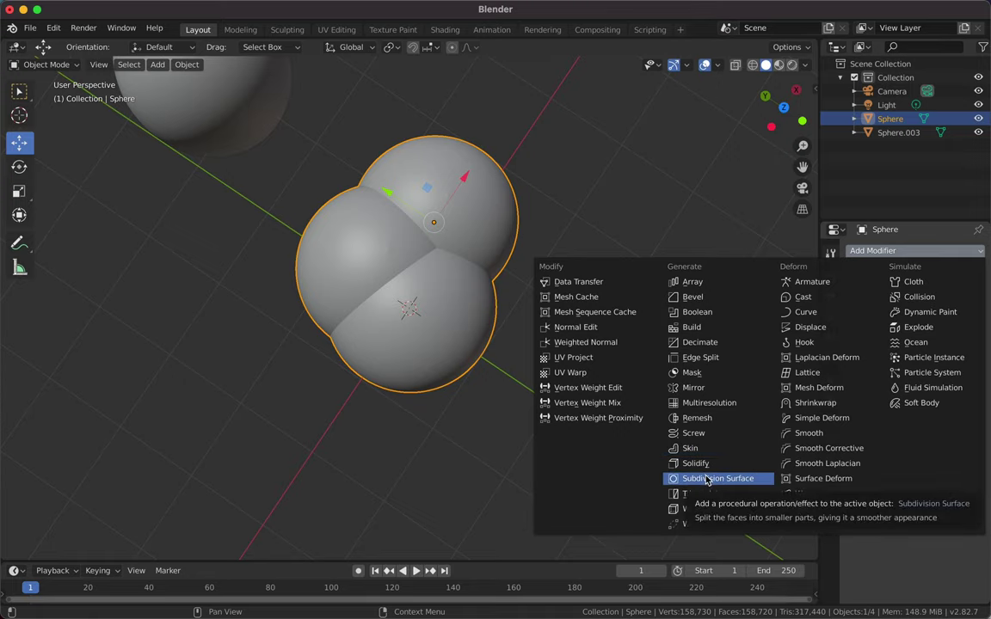
{"action": "left_click", "coordinate": [735, 487]}
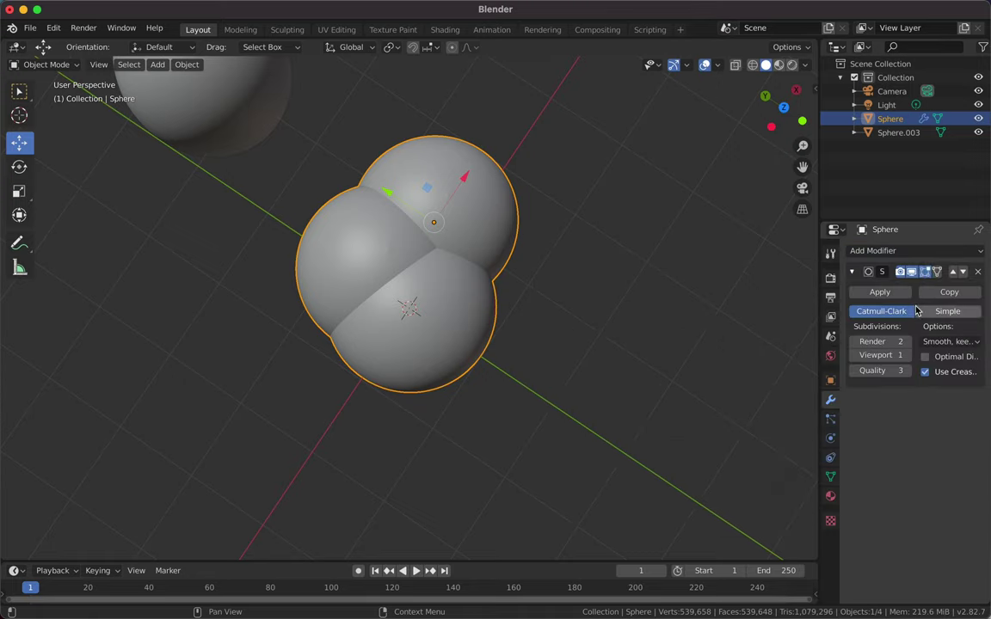
{"action": "key", "text": "ctrl+z"}
{"action": "left_click", "coordinate": [881, 251]}
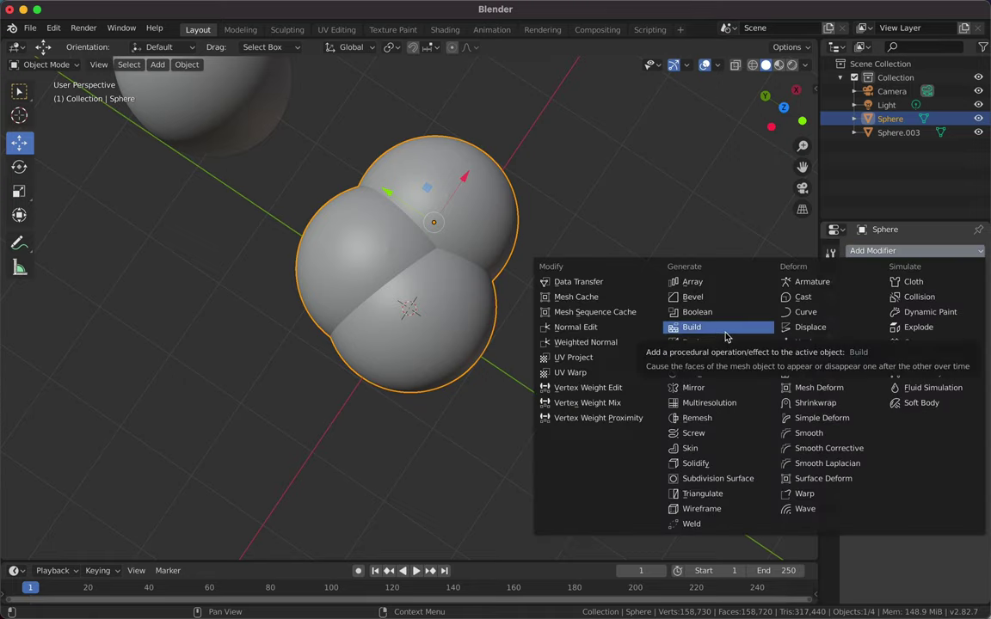
{"action": "left_click", "coordinate": [695, 463]}
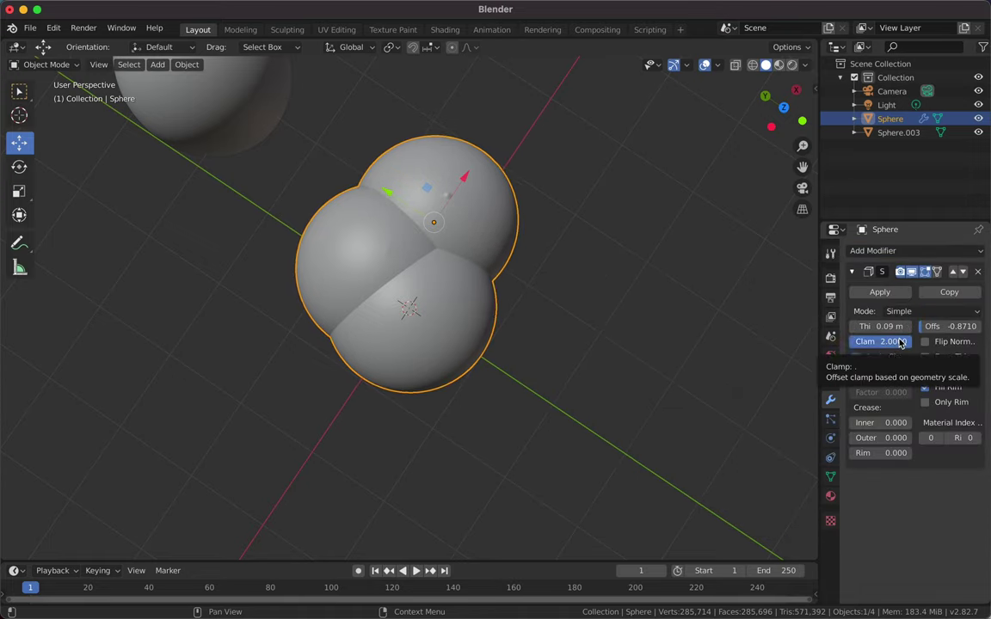
{"action": "middle_click_drag", "start_coordinate": [791, 382], "coordinate": [529, 281]}
{"action": "left_click_drag", "start_coordinate": [877, 423], "coordinate": [894, 442]}
{"action": "left_click", "coordinate": [981, 273]}
{"action": "left_click", "coordinate": [963, 251]}
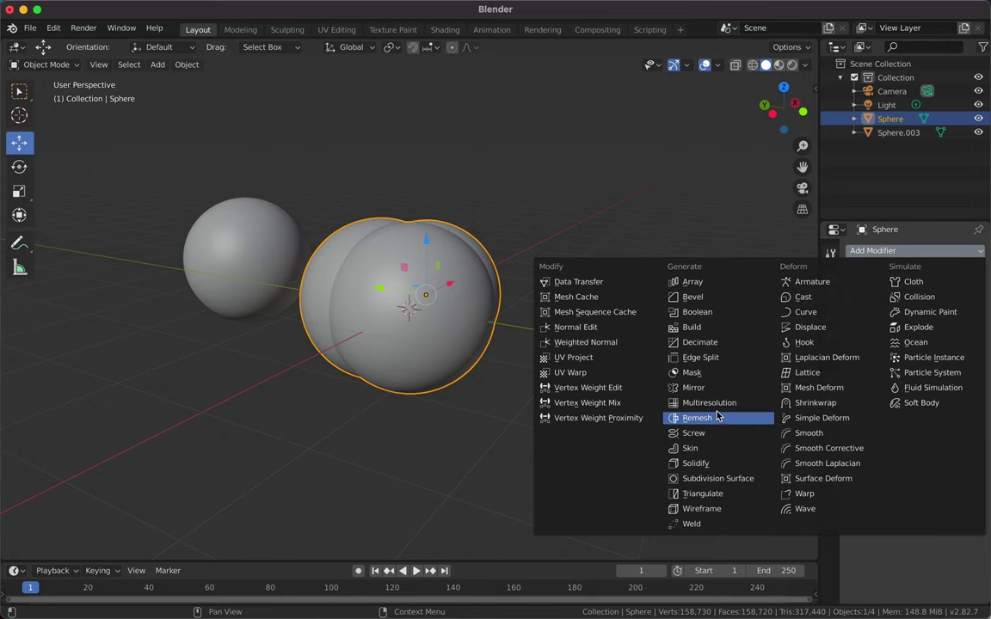
Step: Try a Warp modifier, remove it, and add a Remesh modifier to the cluster
{"action": "left_click", "coordinate": [805, 493]}
{"action": "middle_click_drag", "start_coordinate": [775, 361], "coordinate": [681, 270]}
{"action": "left_click", "coordinate": [977, 272]}
{"action": "left_click", "coordinate": [915, 251]}
{"action": "key", "text": "Escape"}
{"action": "left_click", "coordinate": [914, 250]}
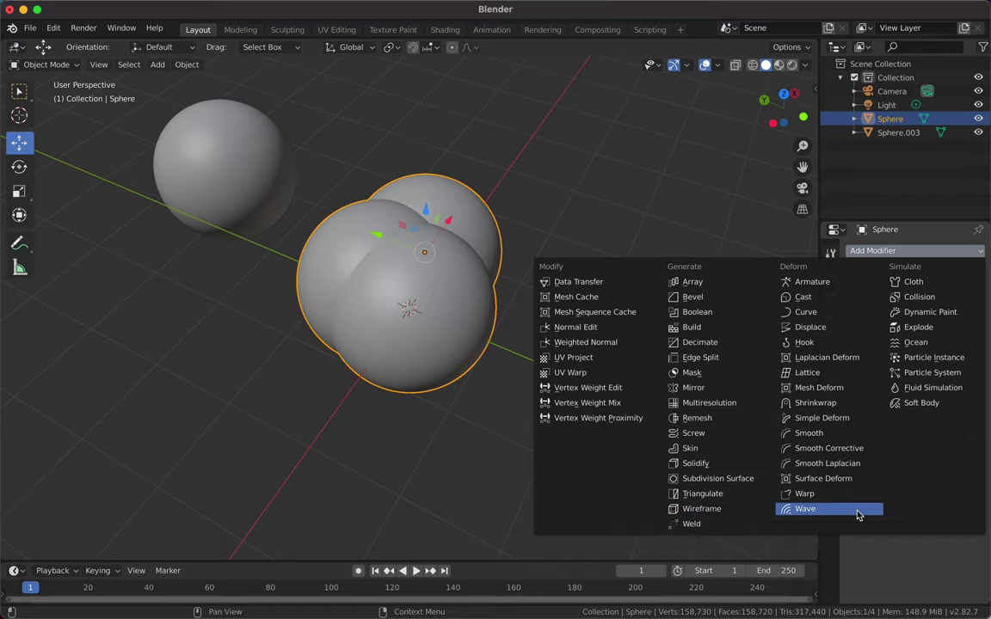
{"action": "left_click", "coordinate": [711, 418]}
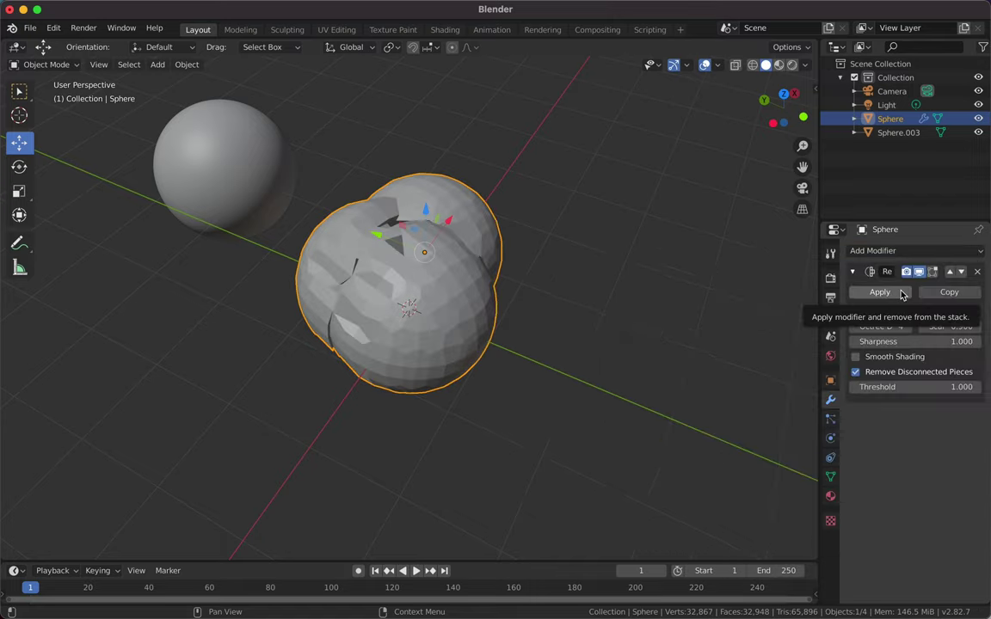
Step: Lower the remesh octree depth to 3 and settle on Sharp mode after trying Blocks and Smooth
{"action": "left_click_drag", "start_coordinate": [912, 326], "coordinate": [887, 330]}
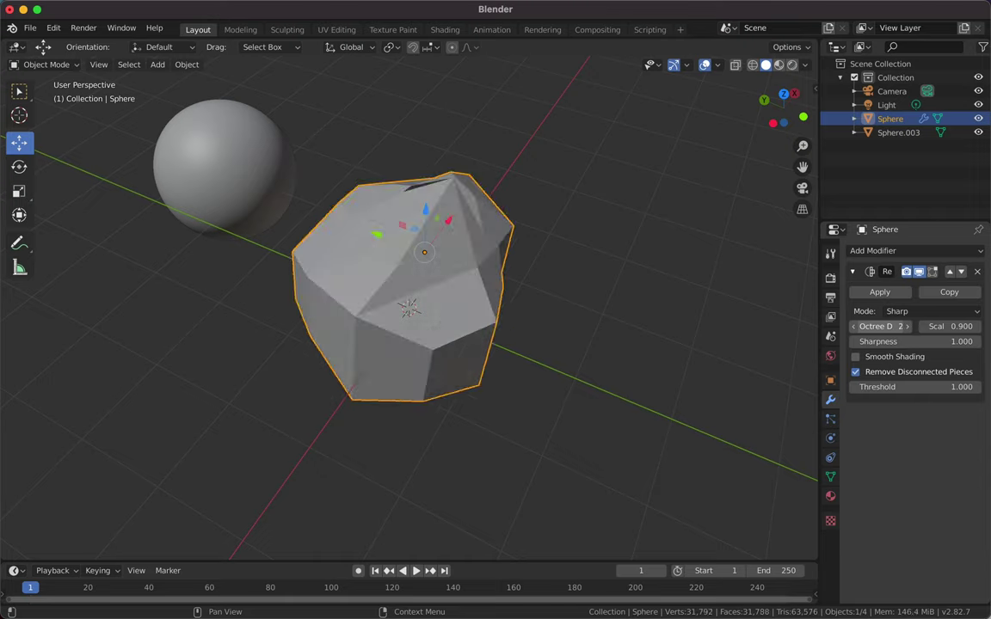
{"action": "left_click", "coordinate": [933, 311]}
{"action": "left_click", "coordinate": [895, 280]}
{"action": "left_click", "coordinate": [933, 311]}
{"action": "left_click", "coordinate": [894, 295]}
{"action": "left_click", "coordinate": [933, 311]}
{"action": "left_click", "coordinate": [894, 310]}
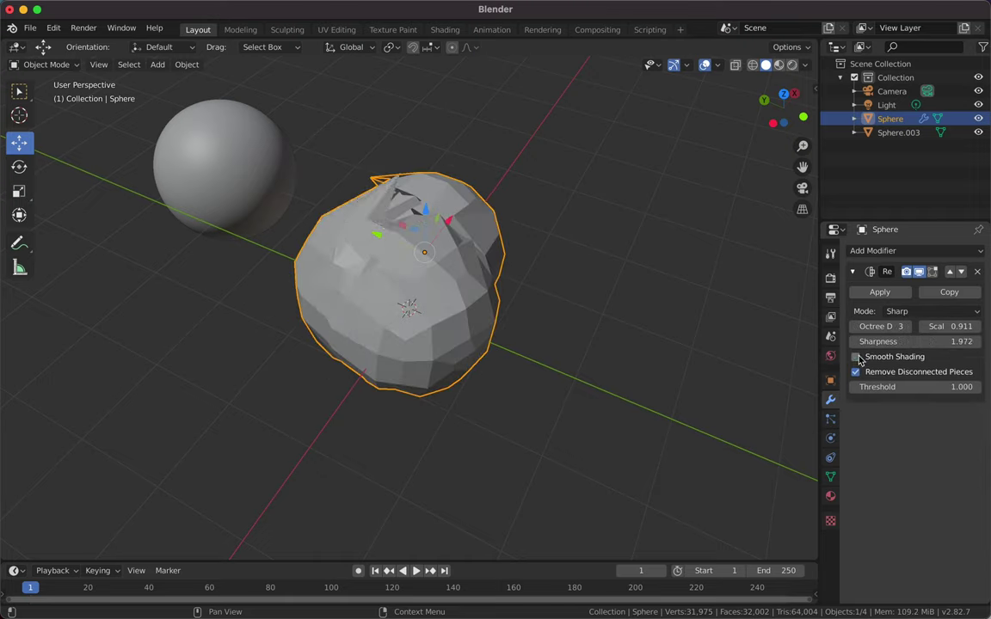
Step: Lower the remesh threshold to 0.614, keeping Sharp mode
{"action": "middle_click_drag", "start_coordinate": [556, 319], "coordinate": [909, 340]}
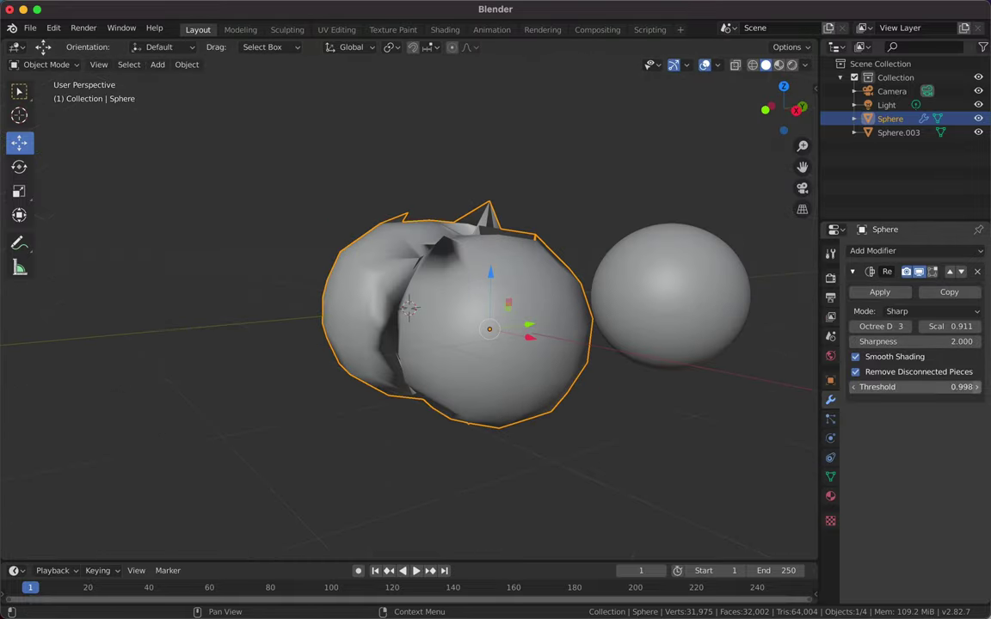
{"action": "left_click_drag", "start_coordinate": [916, 386], "coordinate": [798, 328]}
{"action": "mouse_move", "coordinate": [798, 328]}
{"action": "middle_mouse_down"}
{"action": "mouse_move", "coordinate": [788, 339]}
{"action": "mouse_move", "coordinate": [947, 372]}
{"action": "middle_mouse_up"}
{"action": "left_click", "coordinate": [896, 357]}
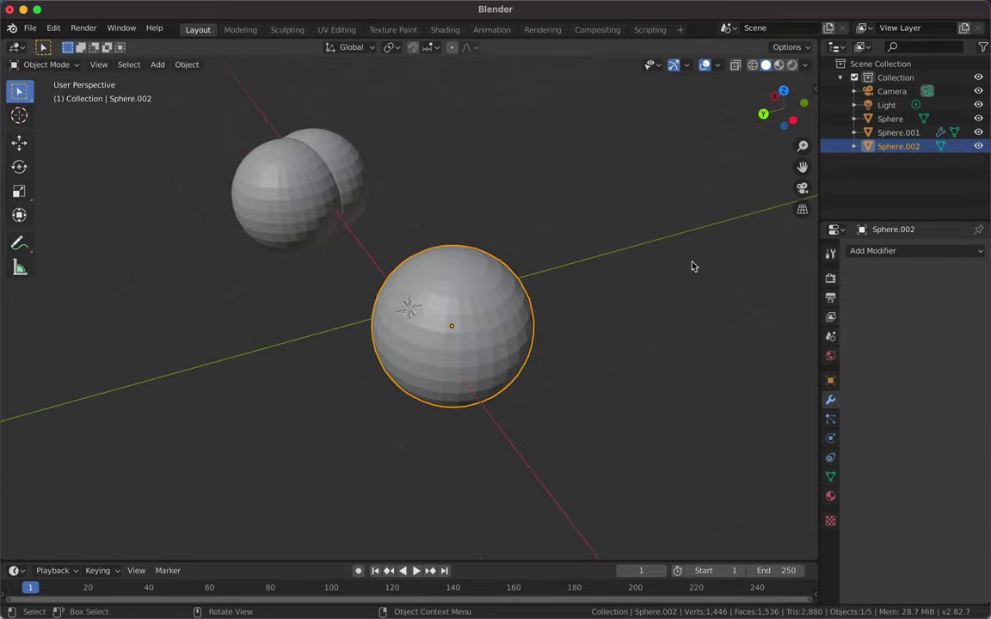
Step: Add a Displace modifier to the sphere and give it a new texture
{"action": "left_click", "coordinate": [873, 251]}
{"action": "left_click", "coordinate": [731, 302]}
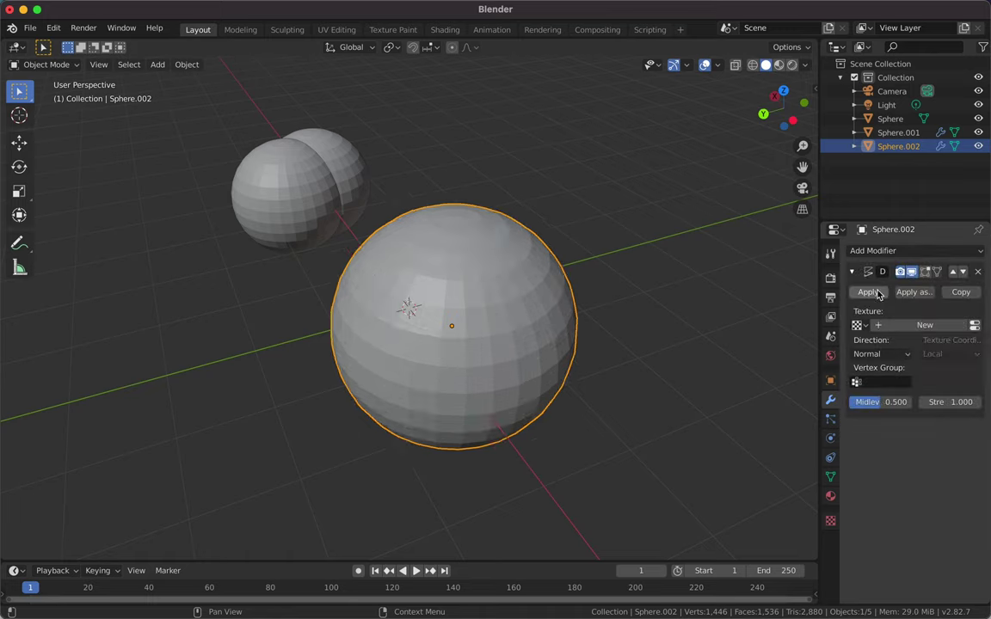
Step: Create a displacement texture, adjust midlevel and strength, and cancel loading an image
{"action": "left_click", "coordinate": [910, 325]}
{"action": "left_click_drag", "start_coordinate": [882, 402], "coordinate": [856, 402]}
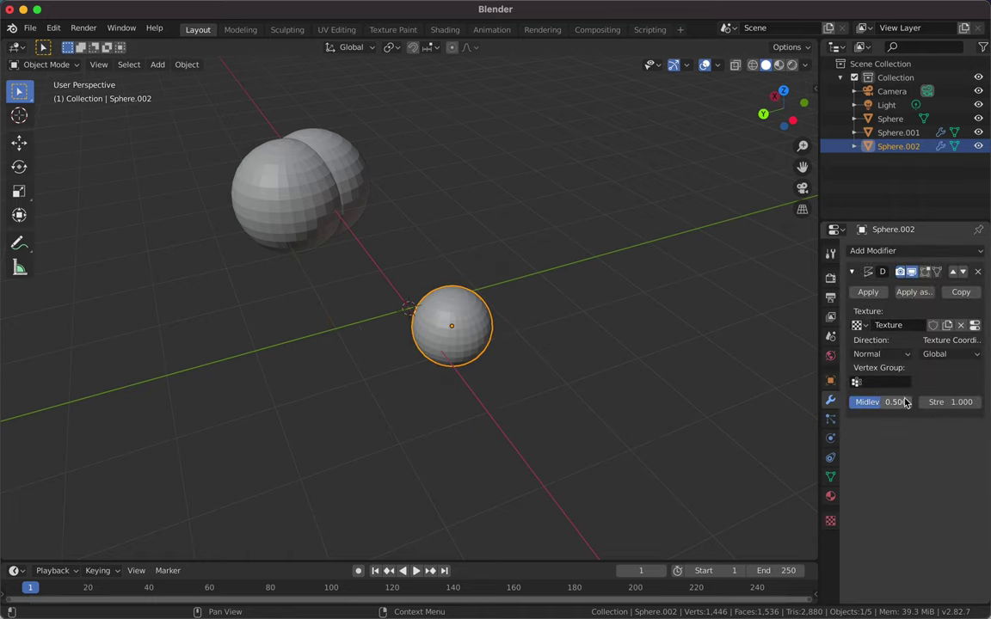
{"action": "left_click_drag", "start_coordinate": [951, 402], "coordinate": [916, 401]}
{"action": "left_click", "coordinate": [857, 325]}
{"action": "left_click", "coordinate": [959, 329]}
{"action": "left_click", "coordinate": [956, 484]}
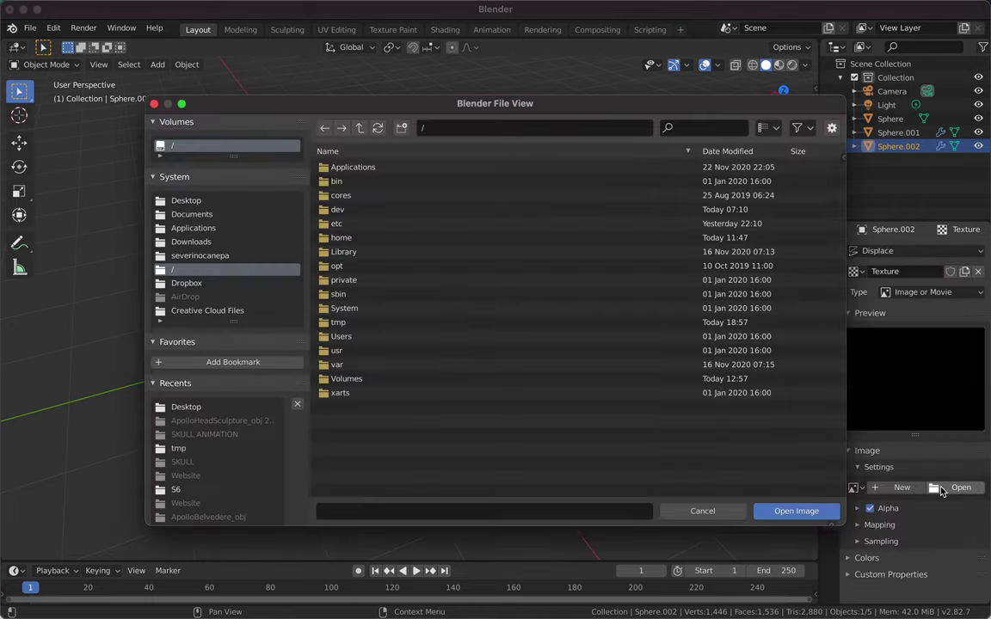
{"action": "key", "text": "Escape"}
{"action": "left_click", "coordinate": [938, 292]}
Step: Switch the texture type through Blend and Magic to Clouds, then return to the modifiers
{"action": "left_click", "coordinate": [908, 322]}
{"action": "left_click", "coordinate": [936, 292]}
{"action": "left_click", "coordinate": [911, 384]}
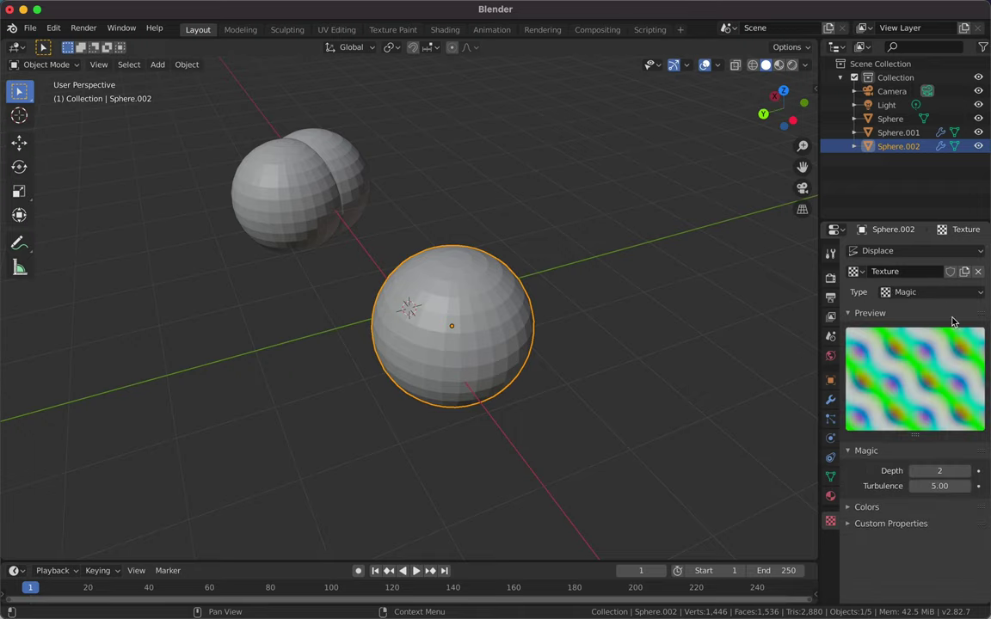
{"action": "left_click", "coordinate": [936, 292]}
{"action": "left_click", "coordinate": [909, 338]}
{"action": "left_click_drag", "start_coordinate": [848, 313], "coordinate": [849, 351]}
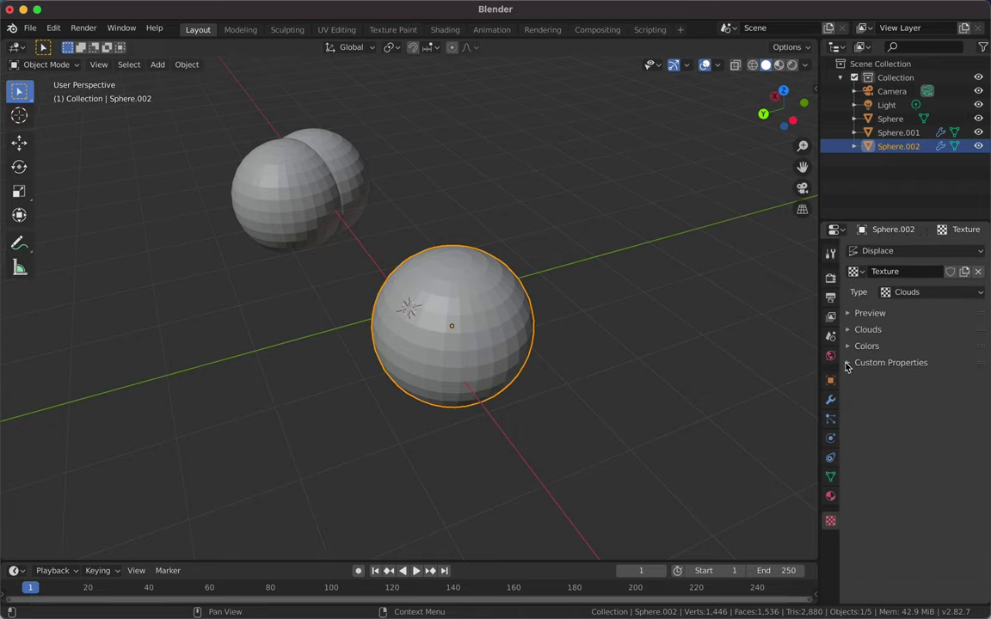
{"action": "left_click", "coordinate": [882, 272]}
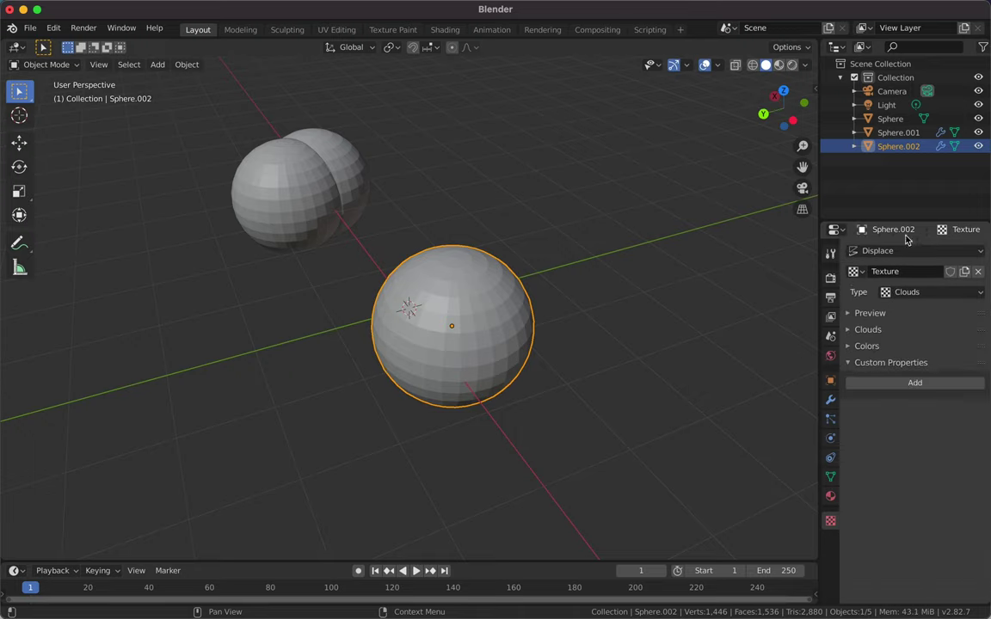
{"action": "left_click", "coordinate": [831, 401]}
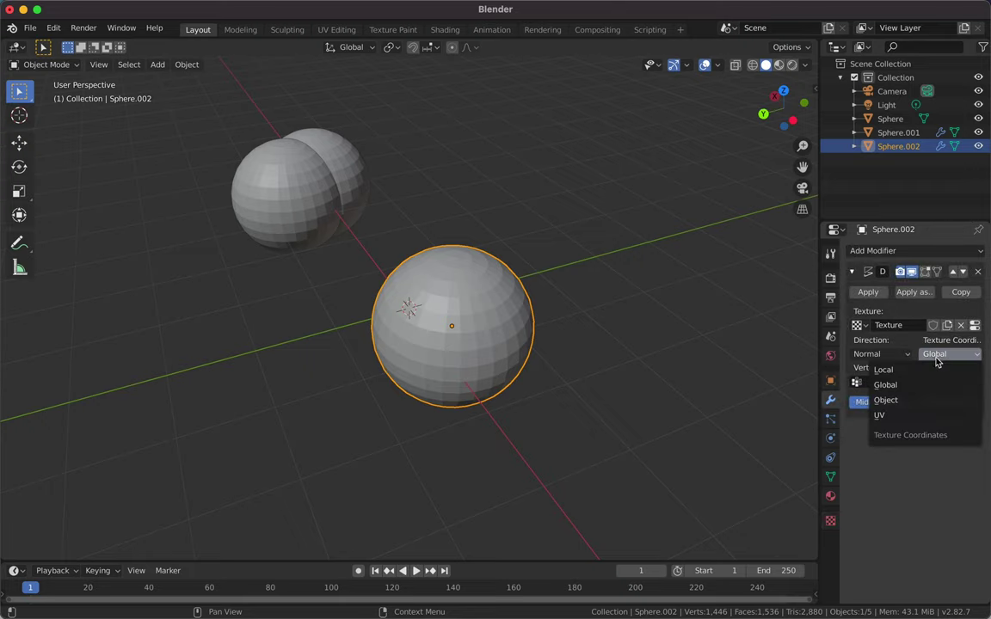
{"action": "left_click", "coordinate": [976, 254]}
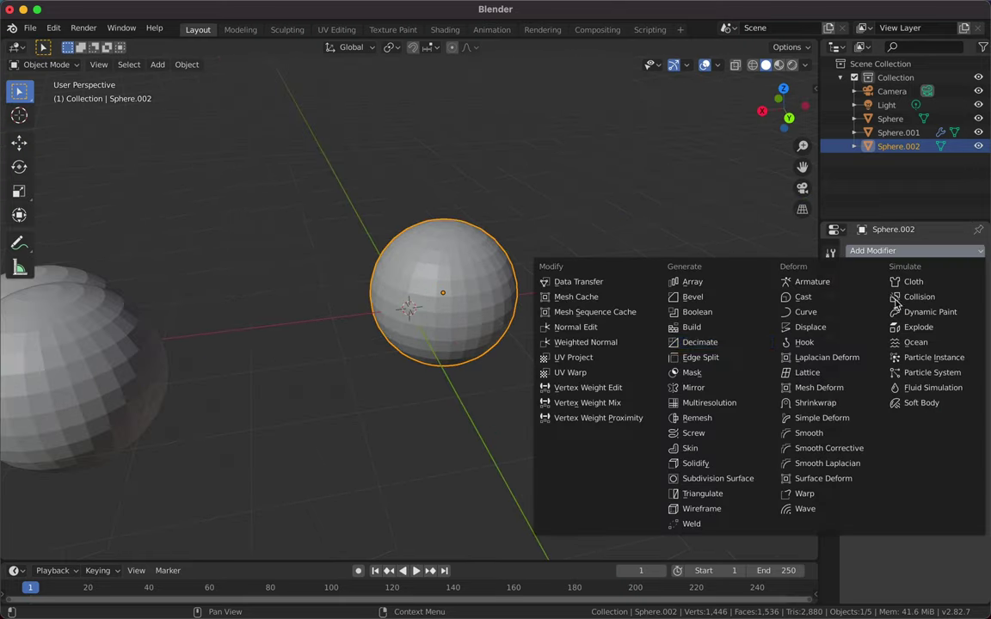
Step: Add Decimate and Displace modifiers, giving the displacement a new procedural texture
{"action": "left_click", "coordinate": [714, 342]}
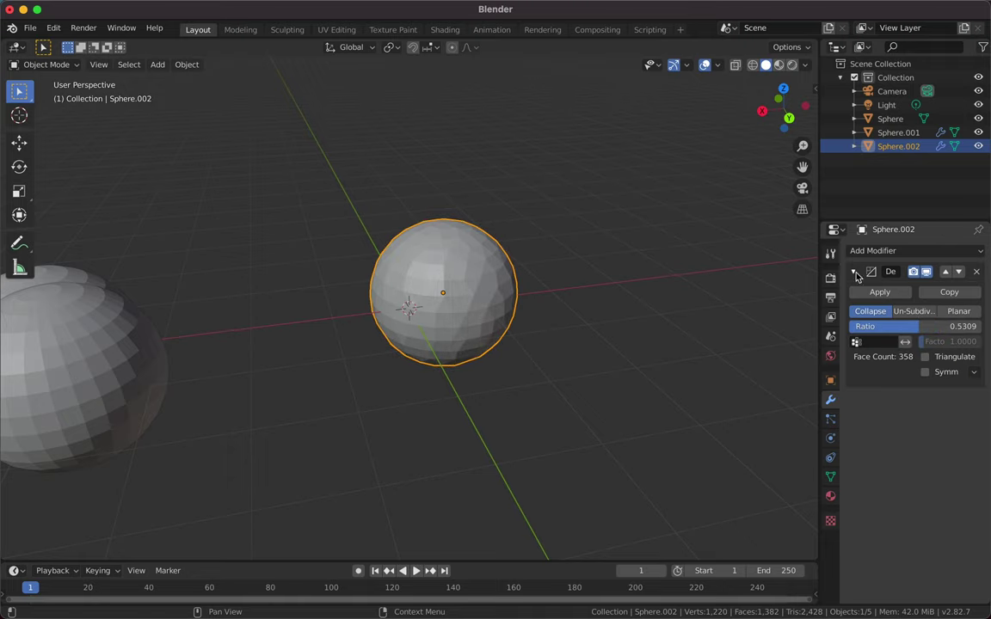
{"action": "left_click", "coordinate": [886, 251]}
{"action": "left_click", "coordinate": [701, 310]}
{"action": "left_click", "coordinate": [831, 521]}
{"action": "left_click", "coordinate": [929, 273]}
{"action": "left_click", "coordinate": [925, 293]}
{"action": "left_click", "coordinate": [925, 380]}
{"action": "left_click", "coordinate": [831, 400]}
{"action": "scroll", "coordinate": [524, 265], "scroll_direction": "up", "scroll_amount": 5}
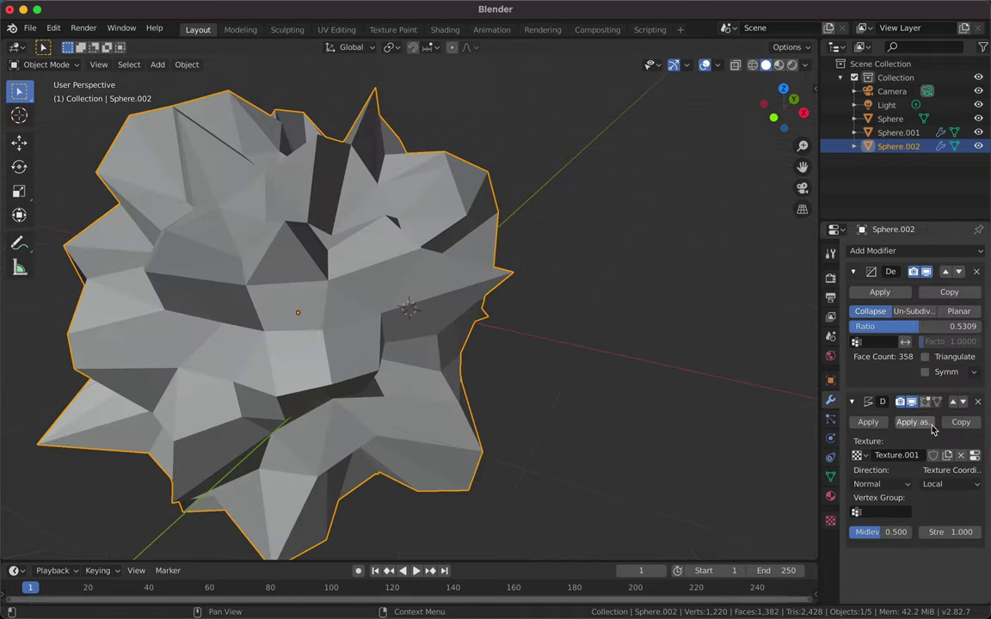
Step: Raise the decimate ratio to about 0.76 and set displacement direction to RGB to XYZ
{"action": "left_click_drag", "start_coordinate": [910, 332], "coordinate": [942, 326]}
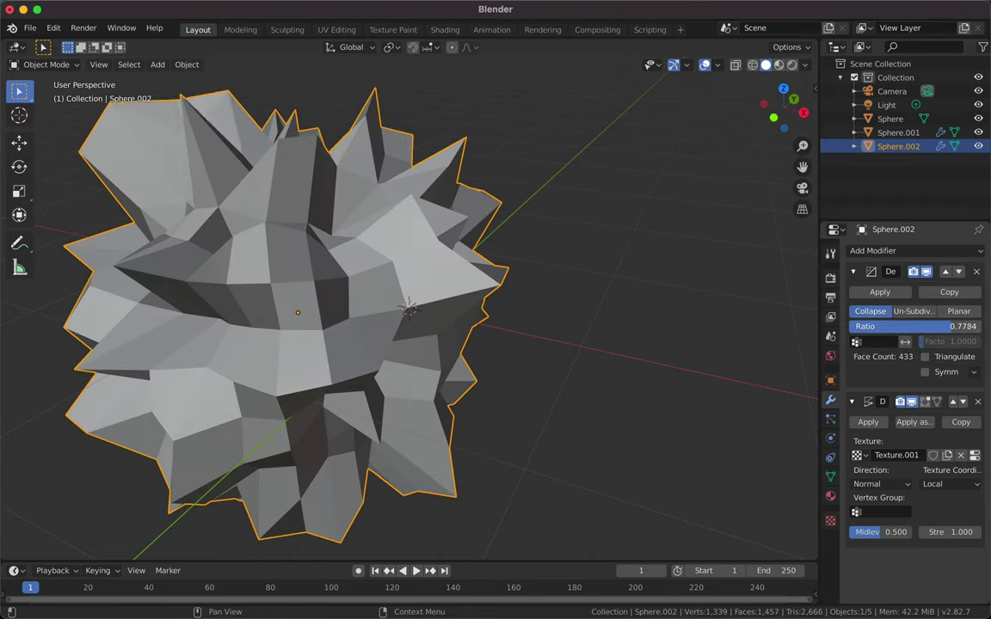
{"action": "left_click", "coordinate": [879, 483]}
{"action": "left_click", "coordinate": [891, 531]}
{"action": "left_click", "coordinate": [879, 484]}
{"action": "left_click", "coordinate": [847, 560]}
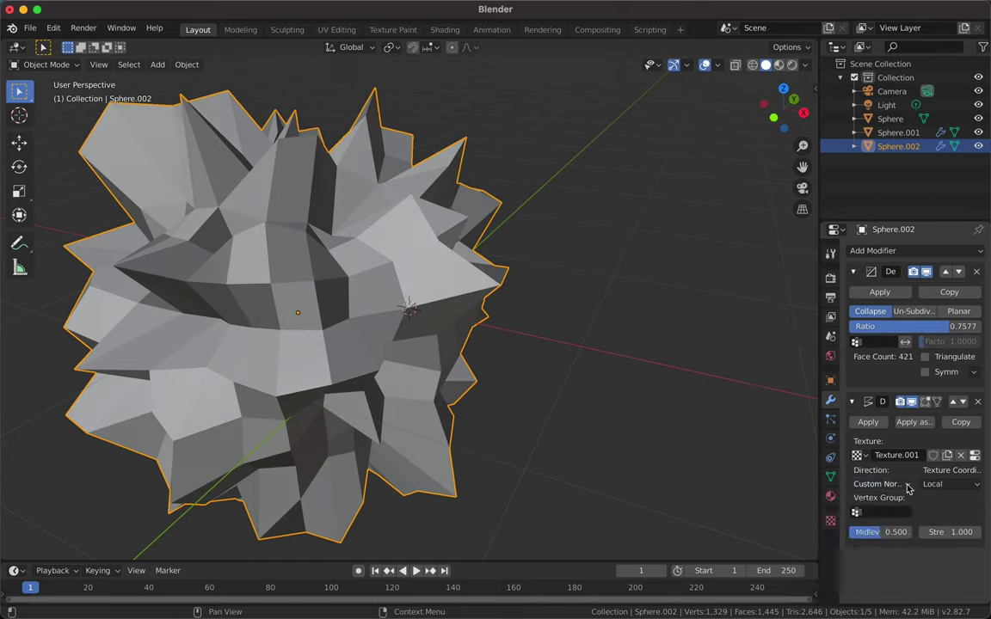
{"action": "left_click", "coordinate": [879, 484]}
{"action": "left_click", "coordinate": [841, 575]}
Step: Switch the displacement texture coordinates to Global
{"action": "left_click", "coordinate": [950, 484]}
{"action": "left_click", "coordinate": [951, 530]}
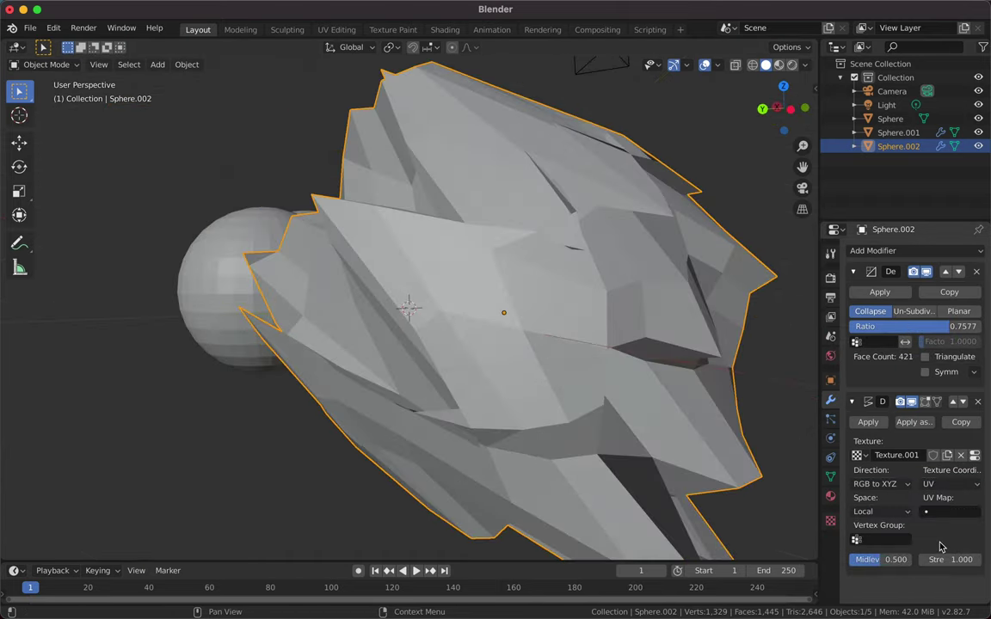
{"action": "left_click", "coordinate": [950, 483]}
{"action": "left_click", "coordinate": [959, 465]}
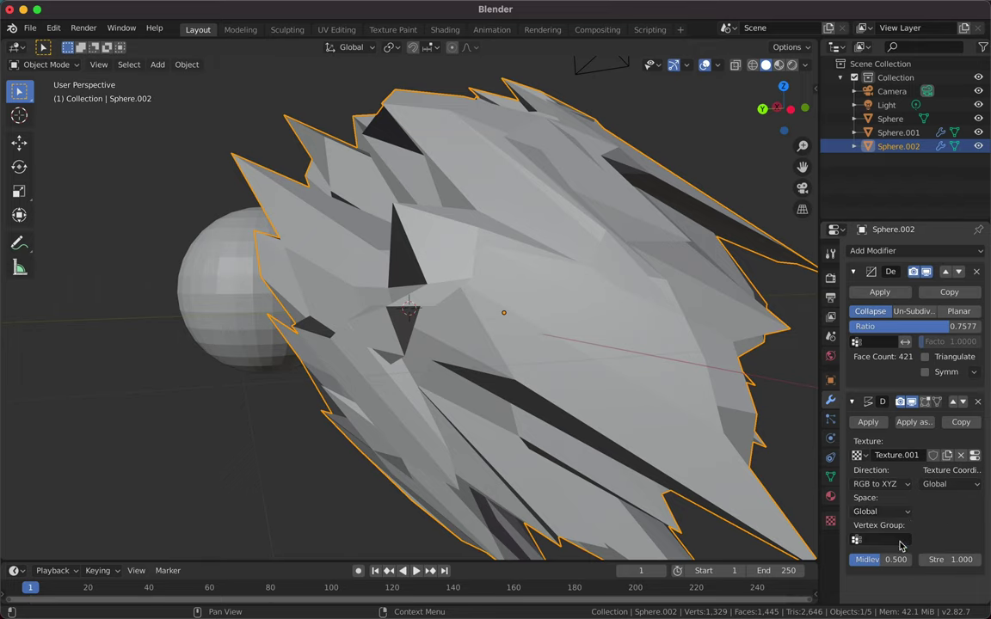
Step: Invert the decimate vertex group, raise its factor to about 3 in Collapse mode, and apply
{"action": "left_click", "coordinate": [905, 342]}
{"action": "left_click_drag", "start_coordinate": [933, 345], "coordinate": [963, 342]}
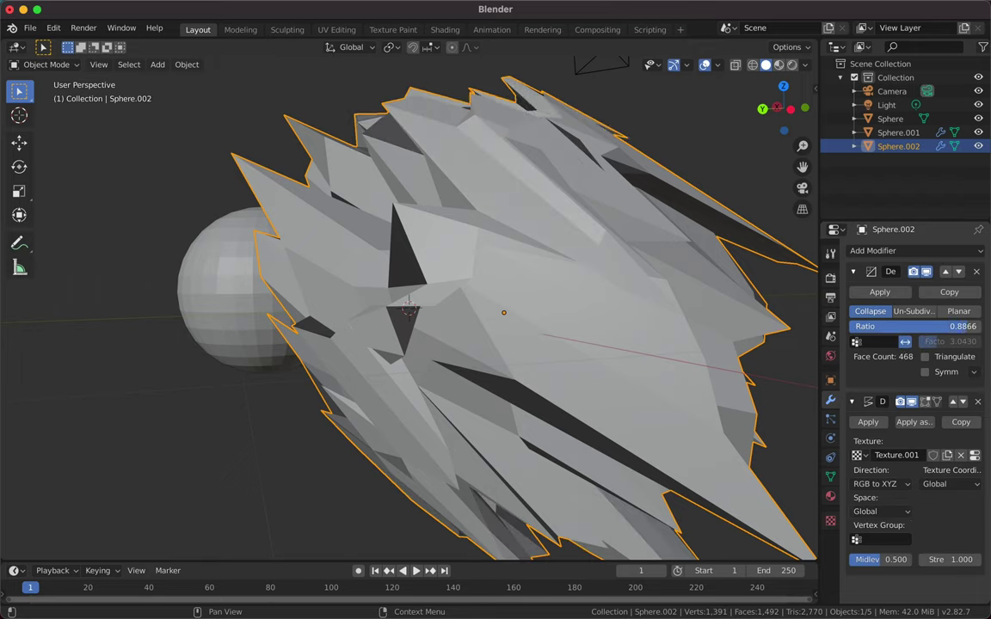
{"action": "left_click", "coordinate": [958, 311]}
{"action": "left_click", "coordinate": [869, 311]}
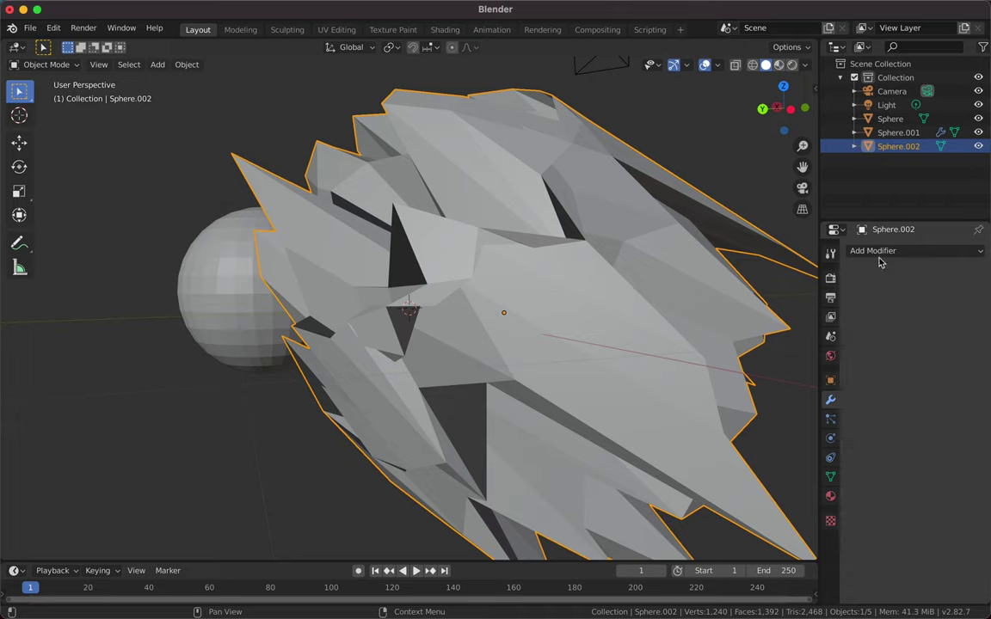
{"action": "left_click", "coordinate": [879, 291]}
{"action": "left_click", "coordinate": [888, 251]}
{"action": "left_click", "coordinate": [714, 301]}
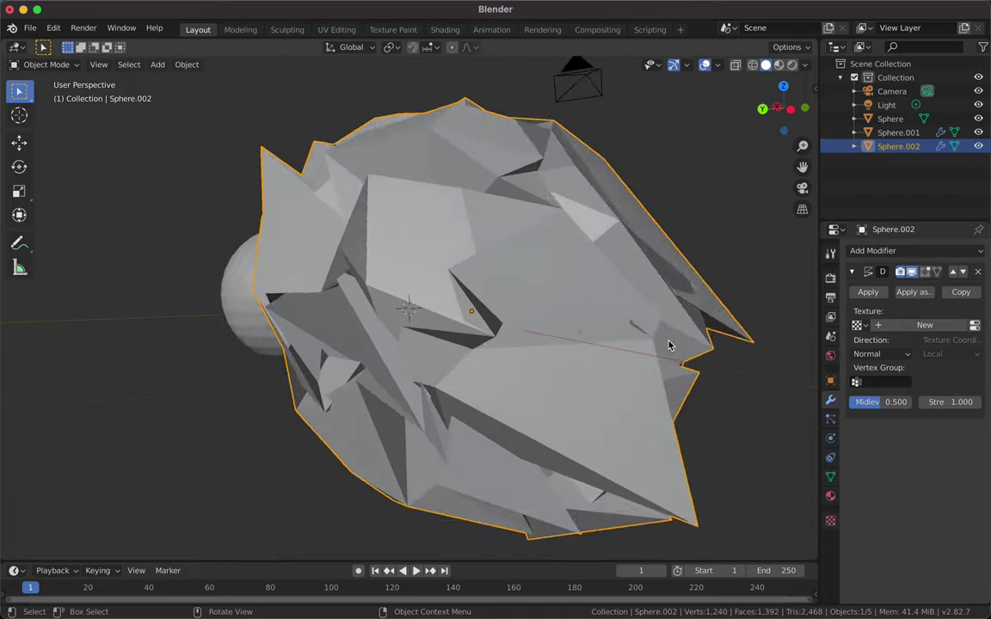
Step: Displace along X with a new Stucci texture of size 0.71 and turbulence 81.2
{"action": "scroll", "coordinate": [670, 342], "scroll_direction": "down", "scroll_amount": 3}
{"action": "left_click", "coordinate": [882, 353]}
{"action": "left_click", "coordinate": [851, 376]}
{"action": "left_click", "coordinate": [925, 324]}
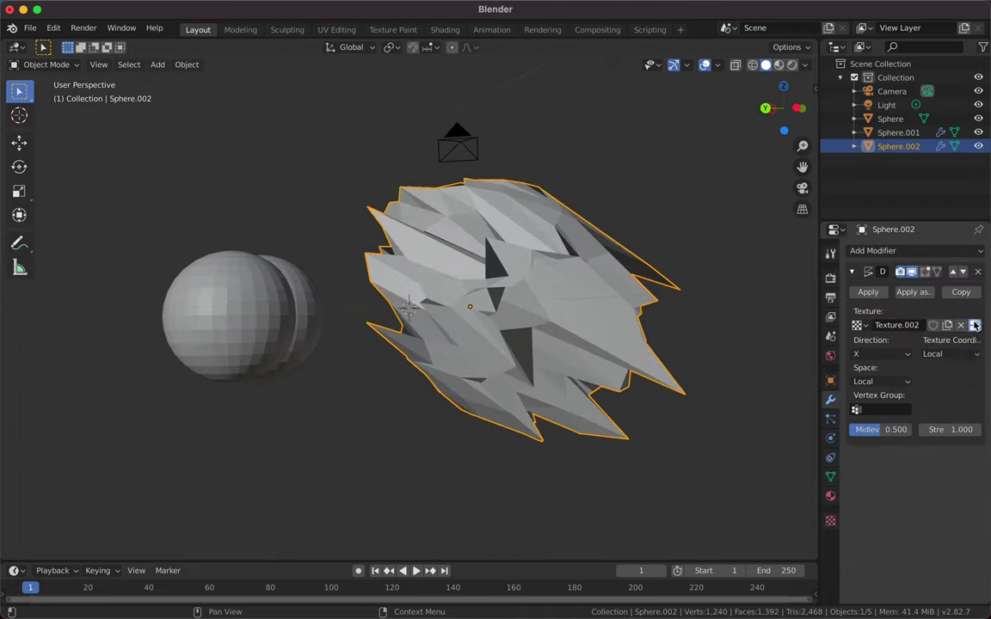
{"action": "left_click", "coordinate": [975, 325]}
{"action": "mouse_move", "coordinate": [936, 411]}
{"action": "left_mouse_down"}
{"action": "mouse_move", "coordinate": [955, 411]}
{"action": "mouse_move", "coordinate": [924, 411]}
{"action": "left_mouse_up"}
{"action": "middle_click_drag", "start_coordinate": [481, 370], "coordinate": [516, 344]}
{"action": "left_click_drag", "start_coordinate": [939, 427], "coordinate": [963, 427]}
{"action": "middle_click_drag", "start_coordinate": [516, 345], "coordinate": [603, 327]}
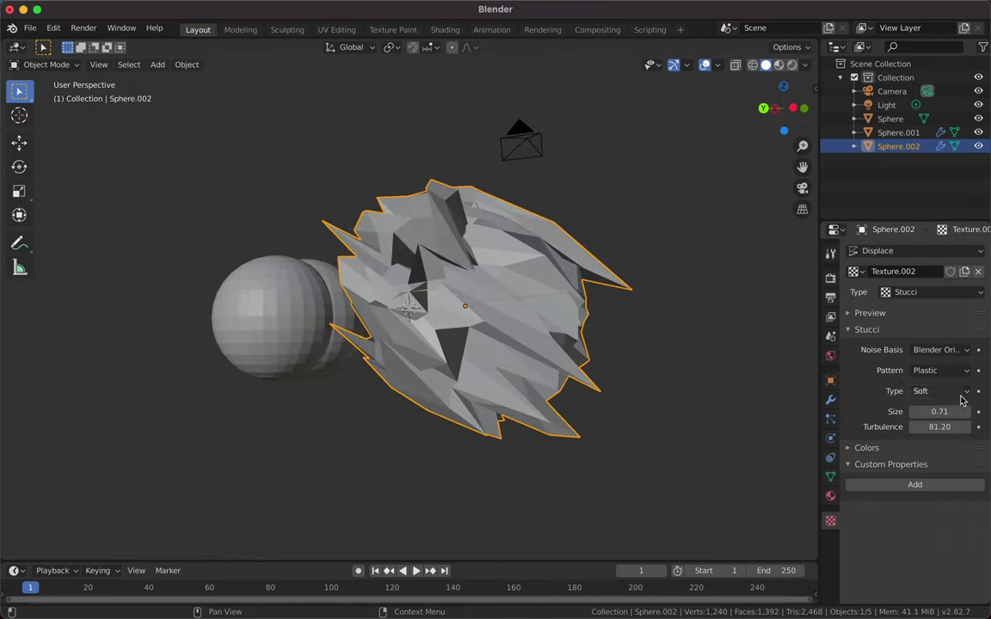
Step: Set midlevel 0.769 and strength 15.6, then apply the displacement
{"action": "left_click", "coordinate": [890, 464], "text": "ctrl"}
{"action": "left_click", "coordinate": [830, 399]}
{"action": "mouse_move", "coordinate": [885, 429]}
{"action": "left_mouse_down"}
{"action": "mouse_move", "coordinate": [912, 429]}
{"action": "mouse_move", "coordinate": [628, 425]}
{"action": "left_mouse_up"}
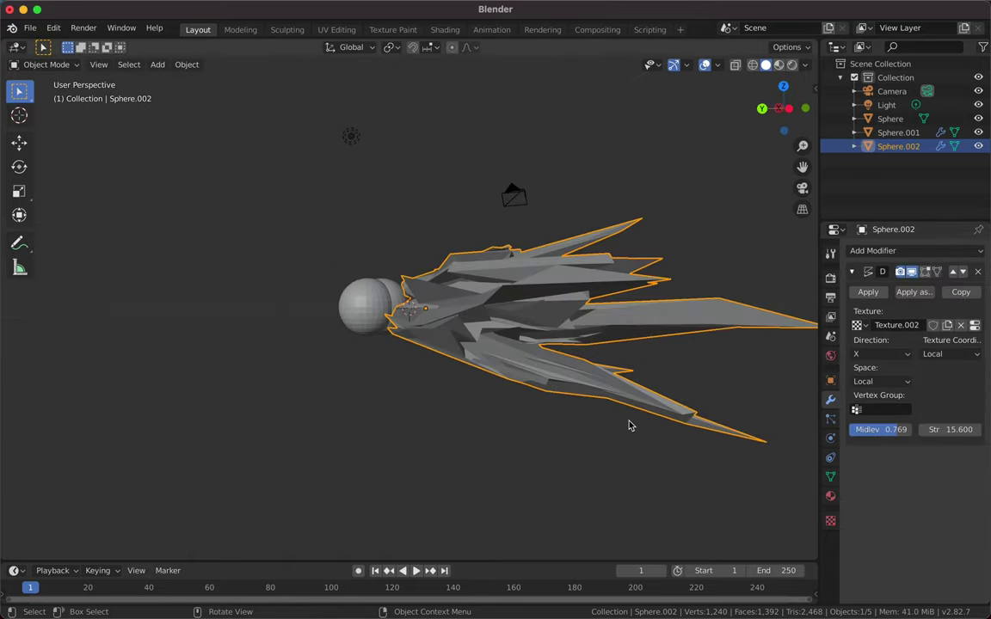
{"action": "key", "text": "ctrl+a"}
Step: Delete the other two spheres from the scene
{"action": "middle_click_drag", "start_coordinate": [592, 298], "coordinate": [370, 283]}
{"action": "left_click", "coordinate": [360, 280]}
{"action": "key", "text": "Delete"}
{"action": "left_click", "coordinate": [336, 112]}
{"action": "middle_click_drag", "start_coordinate": [335, 112], "coordinate": [437, 202]}
Step: Add an Irradiance Volume light probe, enlarge it and move it along Y around the shards
{"action": "left_click", "coordinate": [158, 65]}
{"action": "left_click", "coordinate": [314, 279]}
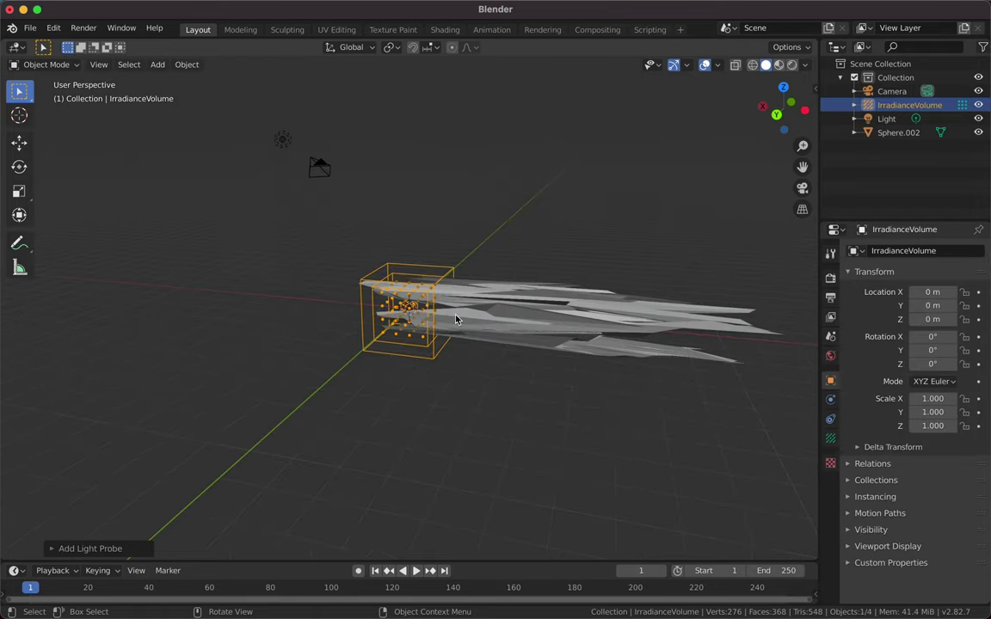
{"action": "key", "text": "s"}
{"action": "key", "text": "Return"}
{"action": "key", "text": "g"}
{"action": "key", "text": "y"}
{"action": "left_click", "coordinate": [600, 232]}
{"action": "middle_click_drag", "start_coordinate": [701, 237], "coordinate": [593, 238]}
Step: Delete the original light, after briefly trying an area light and a spot light and removing them
{"action": "left_click", "coordinate": [52, 148]}
{"action": "left_click", "coordinate": [55, 146]}
{"action": "left_click", "coordinate": [157, 65]}
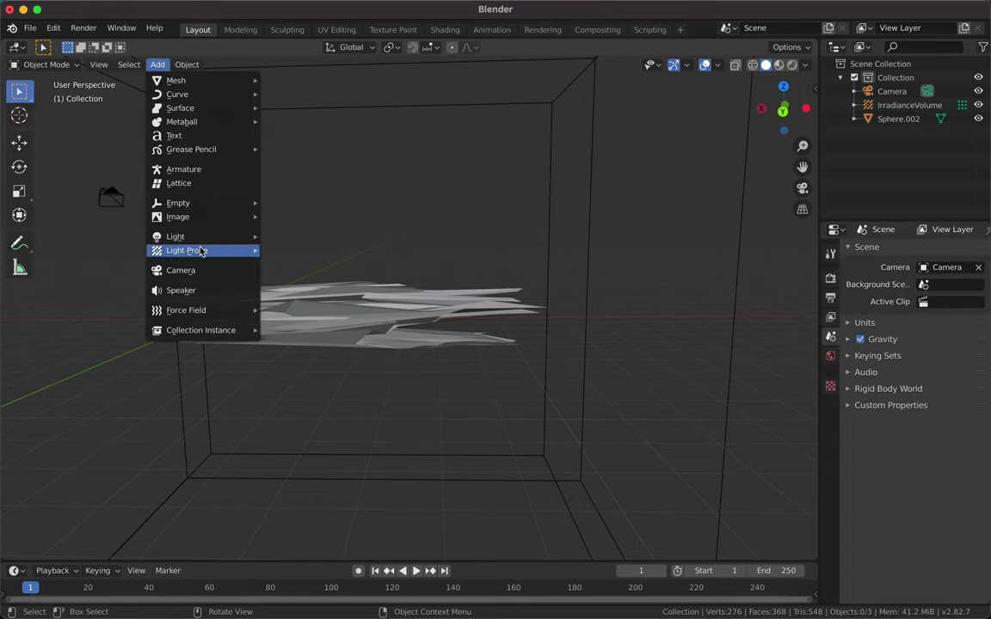
{"action": "left_click", "coordinate": [317, 283]}
{"action": "scroll", "coordinate": [274, 347], "scroll_direction": "down", "scroll_amount": 3}
{"action": "middle_click_drag", "start_coordinate": [275, 348], "coordinate": [278, 345]}
{"action": "key", "text": "ctrl+z"}
{"action": "left_click", "coordinate": [157, 64]}
{"action": "left_click", "coordinate": [314, 266]}
{"action": "middle_click_drag", "start_coordinate": [314, 266], "coordinate": [317, 318]}
{"action": "left_click", "coordinate": [317, 312]}
Step: Add a plane, stretch it along Y and raise it above the shards
{"action": "left_click", "coordinate": [158, 65]}
{"action": "left_click", "coordinate": [342, 84]}
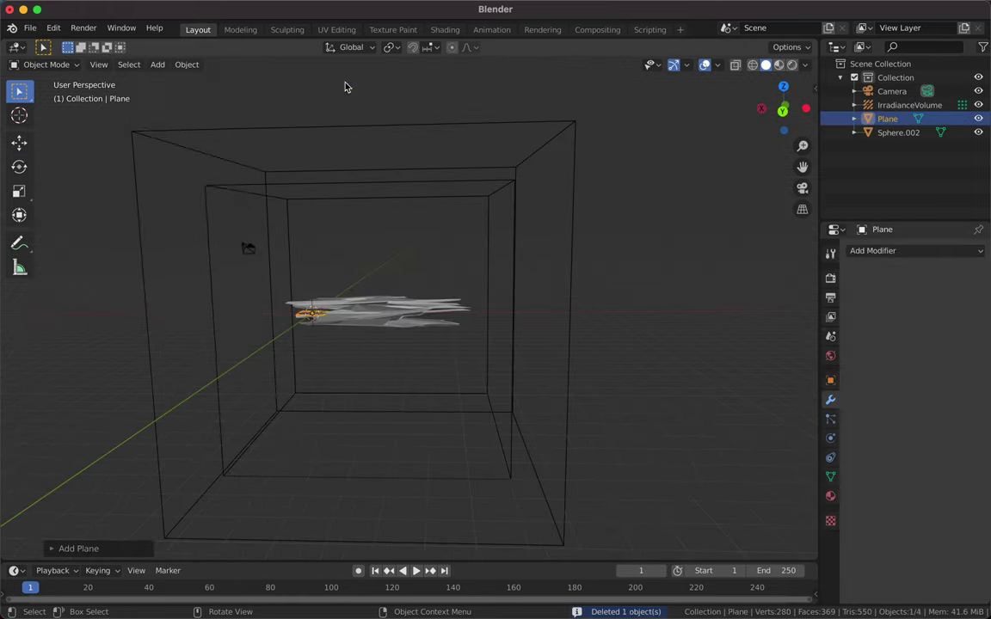
{"action": "middle_click_drag", "start_coordinate": [343, 85], "coordinate": [234, 228]}
{"action": "key", "text": "s"}
{"action": "key", "text": "y"}
{"action": "left_click", "coordinate": [237, 228]}
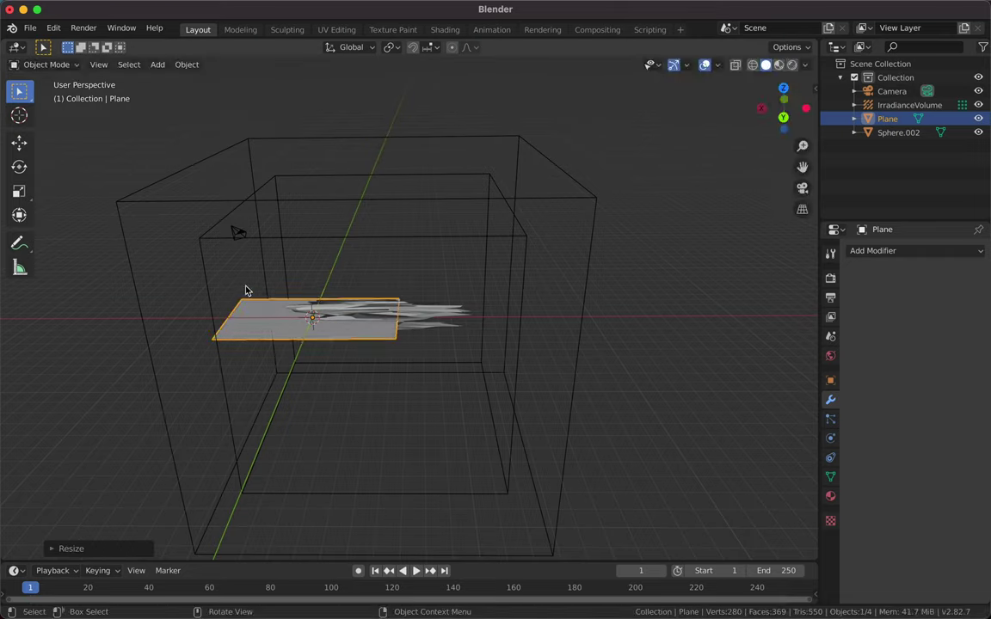
{"action": "key", "text": "g"}
{"action": "left_click", "coordinate": [316, 202]}
{"action": "middle_click_drag", "start_coordinate": [316, 201], "coordinate": [391, 201]}
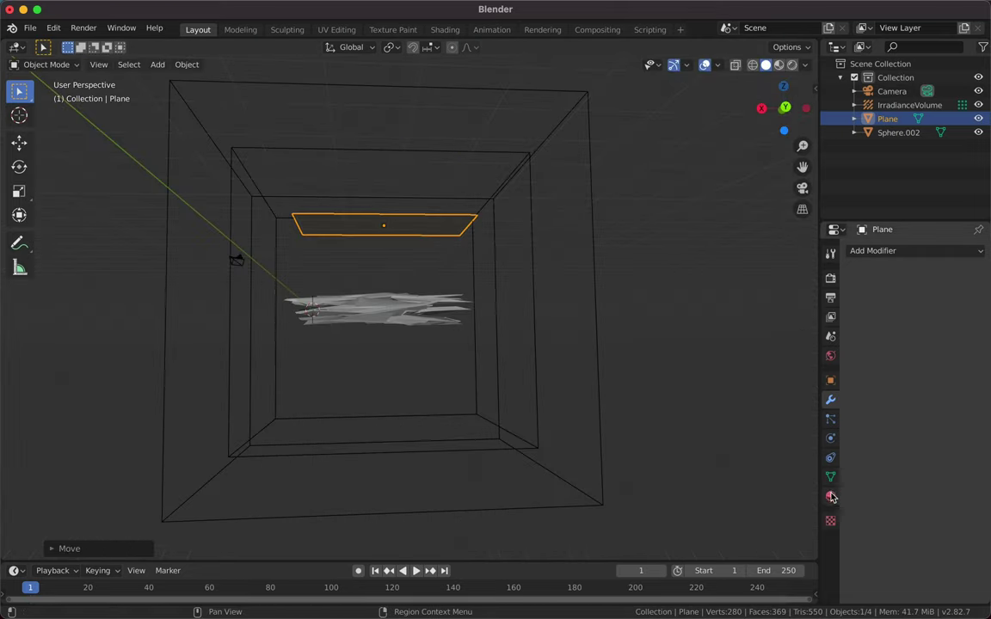
Step: Give the plane a new material with an Emission surface
{"action": "left_click", "coordinate": [932, 309]}
{"action": "left_click", "coordinate": [947, 391]}
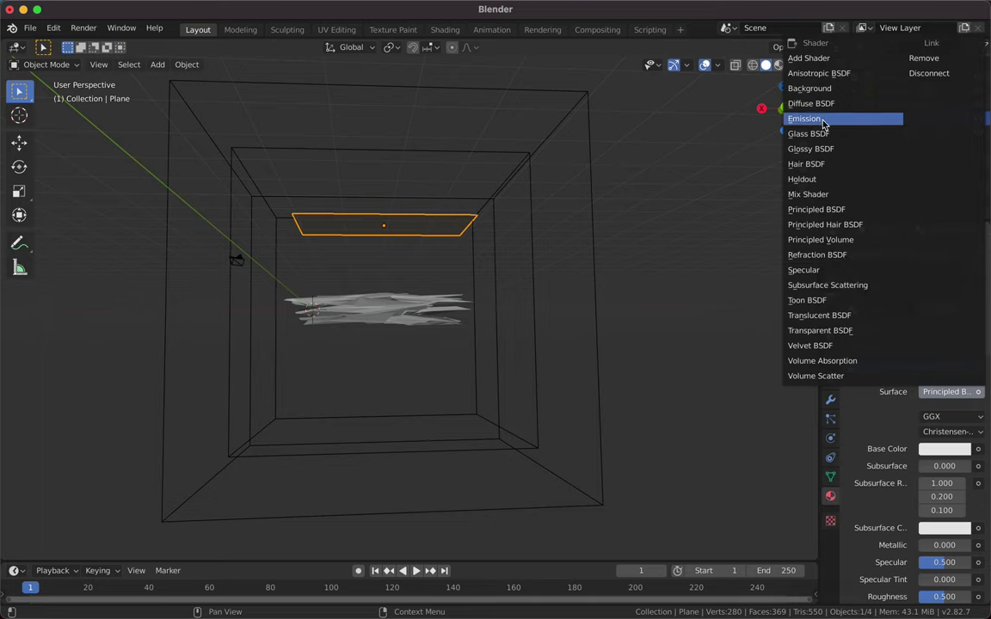
{"action": "left_click", "coordinate": [823, 123]}
{"action": "middle_click_drag", "start_coordinate": [481, 258], "coordinate": [424, 270]}
Step: Bake the indirect lighting from the render settings
{"action": "left_click", "coordinate": [830, 278]}
{"action": "left_click", "coordinate": [887, 493]}
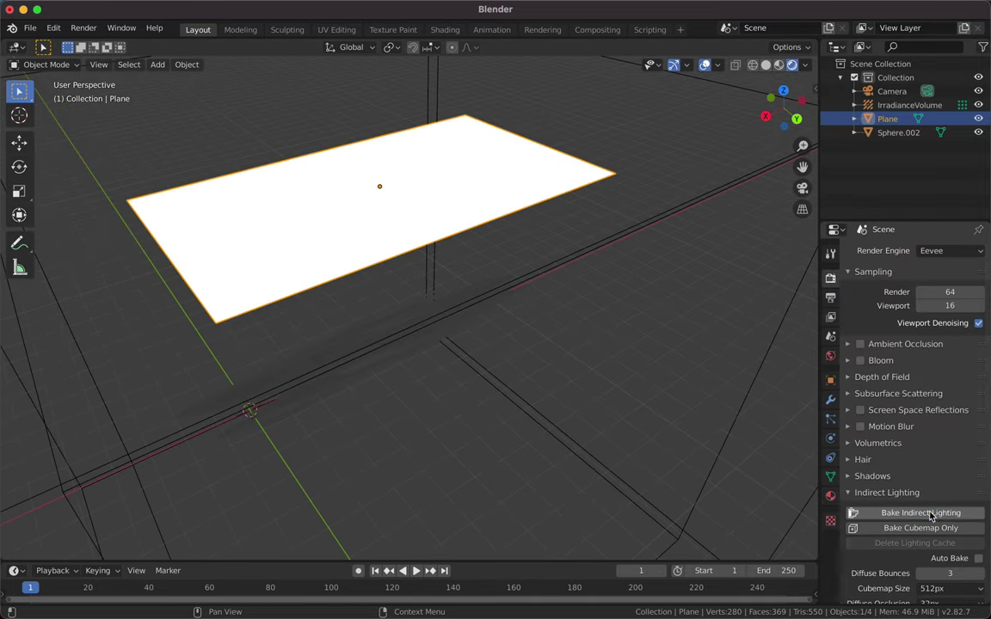
{"action": "left_click", "coordinate": [930, 514]}
Step: Create a new dark material for the shard, trying a Glossy BSDF surface
{"action": "left_click", "coordinate": [410, 347]}
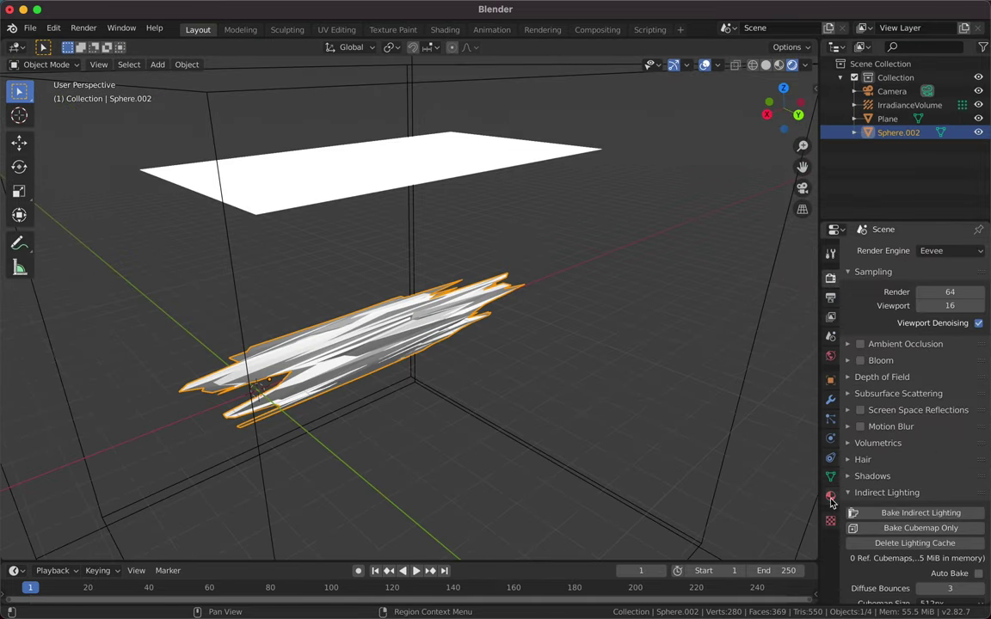
{"action": "left_click", "coordinate": [830, 476]}
{"action": "left_click", "coordinate": [830, 438]}
{"action": "left_click", "coordinate": [830, 496]}
{"action": "left_click", "coordinate": [918, 313]}
{"action": "left_click", "coordinate": [944, 409]}
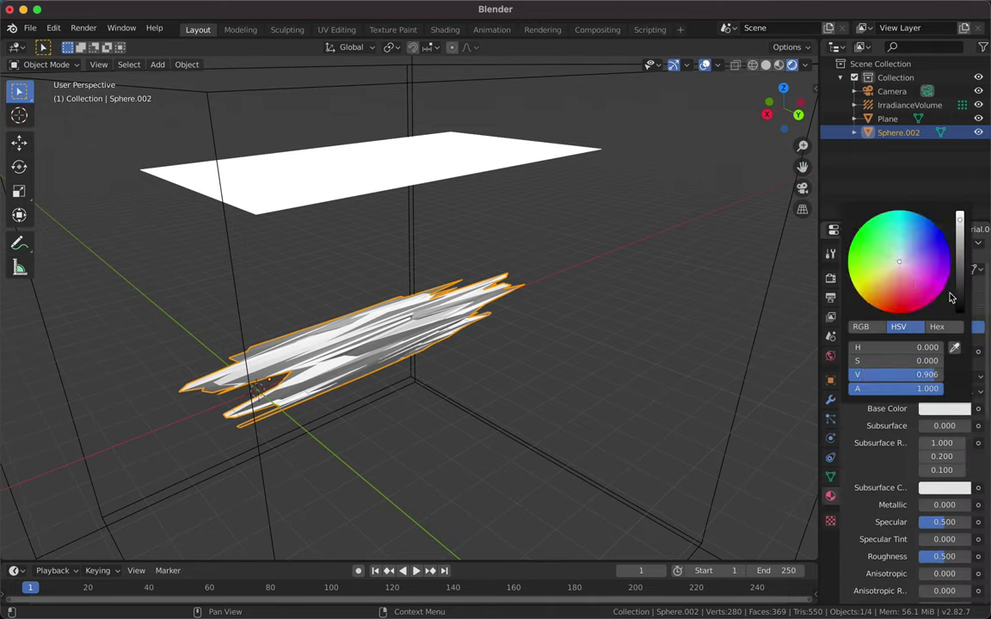
{"action": "left_click", "coordinate": [952, 298]}
{"action": "scroll", "coordinate": [911, 387], "scroll_direction": "down", "scroll_amount": 2}
{"action": "left_click", "coordinate": [946, 303]}
{"action": "mouse_move", "coordinate": [577, 323]}
{"action": "middle_mouse_down"}
{"action": "mouse_move", "coordinate": [654, 327]}
{"action": "mouse_move", "coordinate": [602, 361]}
{"action": "middle_mouse_up"}
{"action": "left_click", "coordinate": [810, 424]}
Step: Turn on backface culling and set the shard's volume shader to Glossy BSDF
{"action": "scroll", "coordinate": [576, 368], "scroll_direction": "up", "scroll_amount": 3}
{"action": "scroll", "coordinate": [576, 367], "scroll_direction": "up", "scroll_amount": 2}
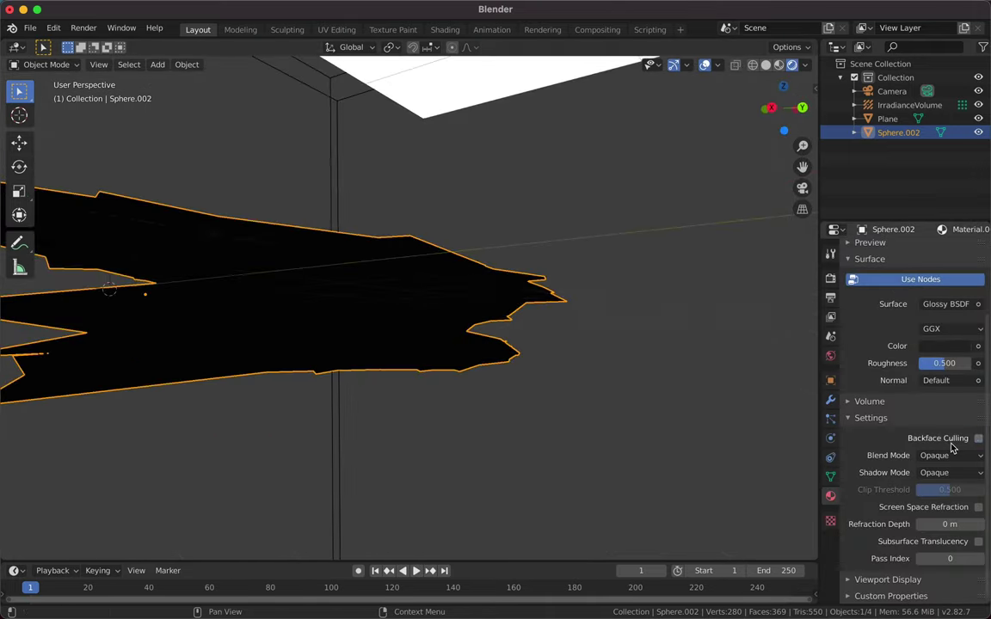
{"action": "left_click", "coordinate": [952, 441]}
{"action": "left_click", "coordinate": [869, 400]}
{"action": "left_click", "coordinate": [929, 421]}
{"action": "left_click", "coordinate": [886, 174]}
{"action": "middle_click_drag", "start_coordinate": [624, 266], "coordinate": [602, 268]}
Step: Switch the shard's surface to a Diffuse BSDF with a dark colour
{"action": "left_click", "coordinate": [946, 345]}
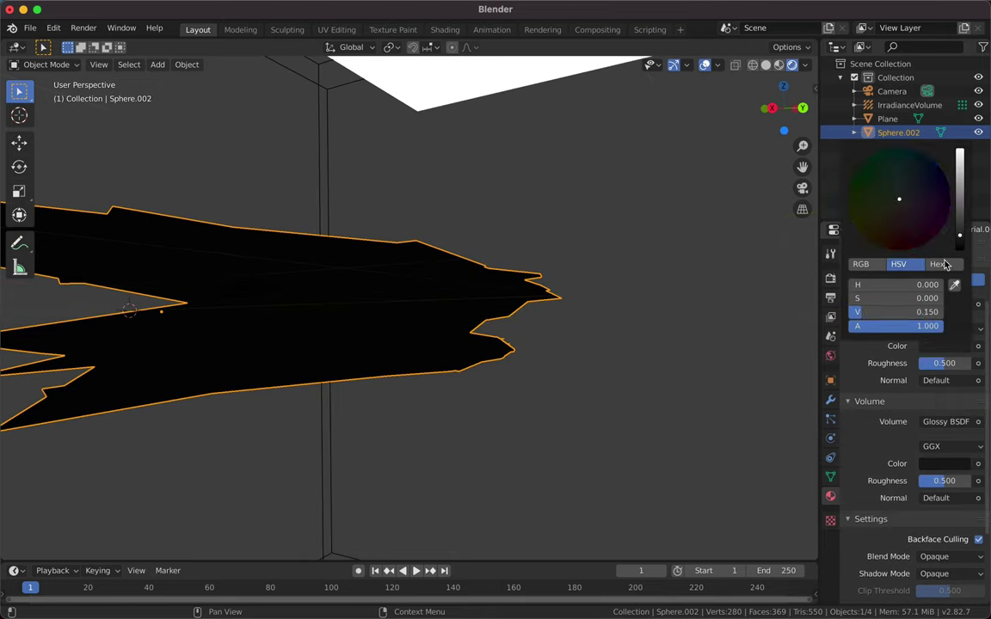
{"action": "left_click_drag", "start_coordinate": [894, 312], "coordinate": [925, 311]}
{"action": "scroll", "coordinate": [912, 362], "scroll_direction": "up", "scroll_amount": 5}
{"action": "left_click", "coordinate": [946, 304]}
{"action": "left_click", "coordinate": [833, 380]}
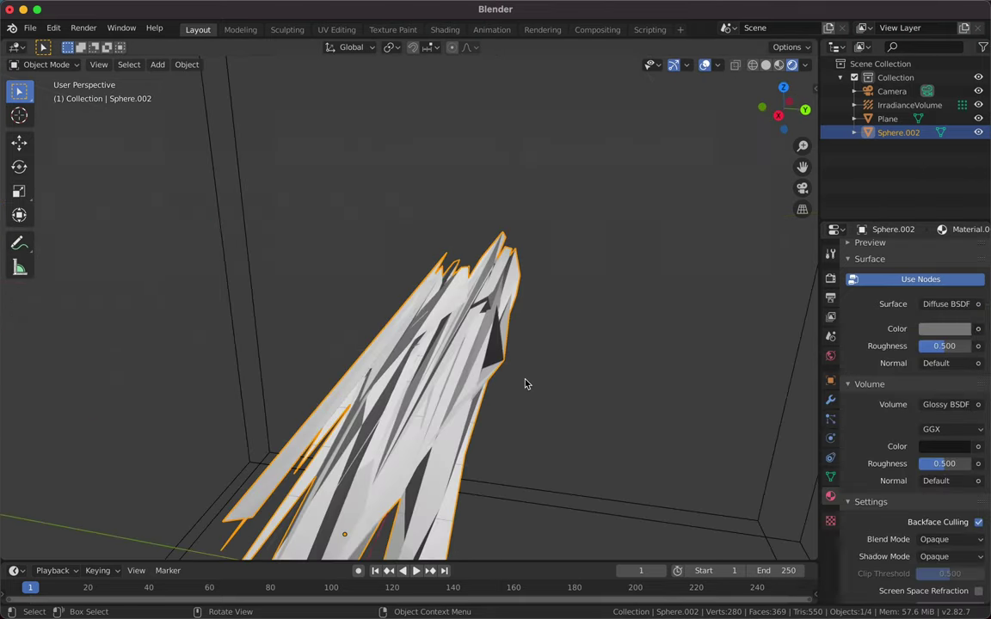
{"action": "left_click", "coordinate": [946, 328]}
{"action": "left_click_drag", "start_coordinate": [960, 172], "coordinate": [960, 228]}
{"action": "mouse_move", "coordinate": [533, 258]}
{"action": "middle_mouse_down"}
{"action": "mouse_move", "coordinate": [447, 269]}
{"action": "mouse_move", "coordinate": [575, 111]}
{"action": "middle_mouse_up"}
Step: Duplicate the glowing plane, tilt it diagonally around Y and make its emission red
{"action": "left_click", "coordinate": [447, 266]}
{"action": "left_click", "coordinate": [657, 104]}
{"action": "key", "text": "shift+d"}
{"action": "left_click", "coordinate": [217, 118]}
{"action": "key", "text": "r"}
{"action": "key", "text": "y"}
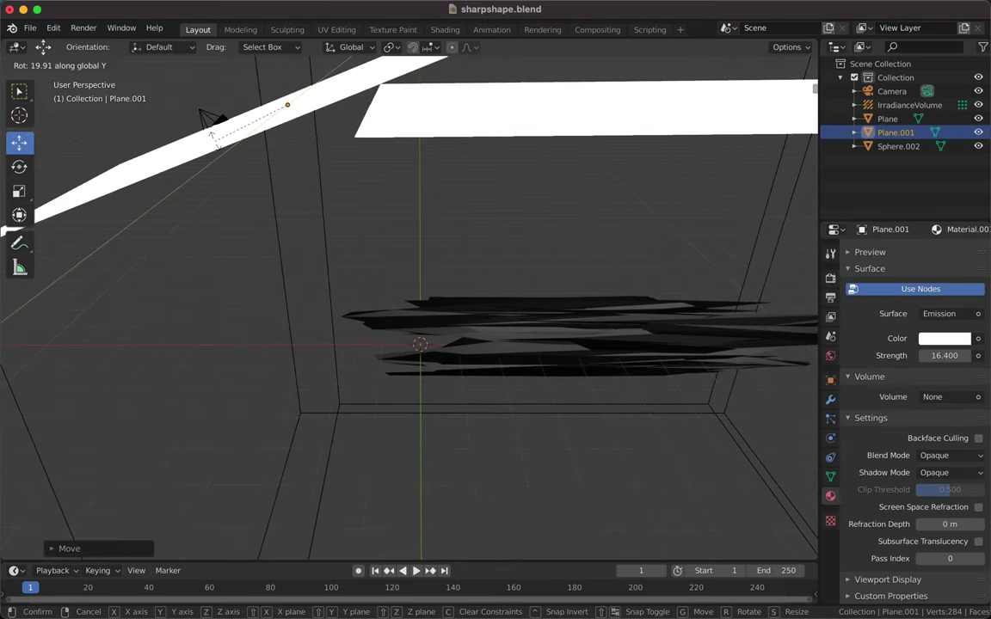
{"action": "left_click", "coordinate": [384, 191]}
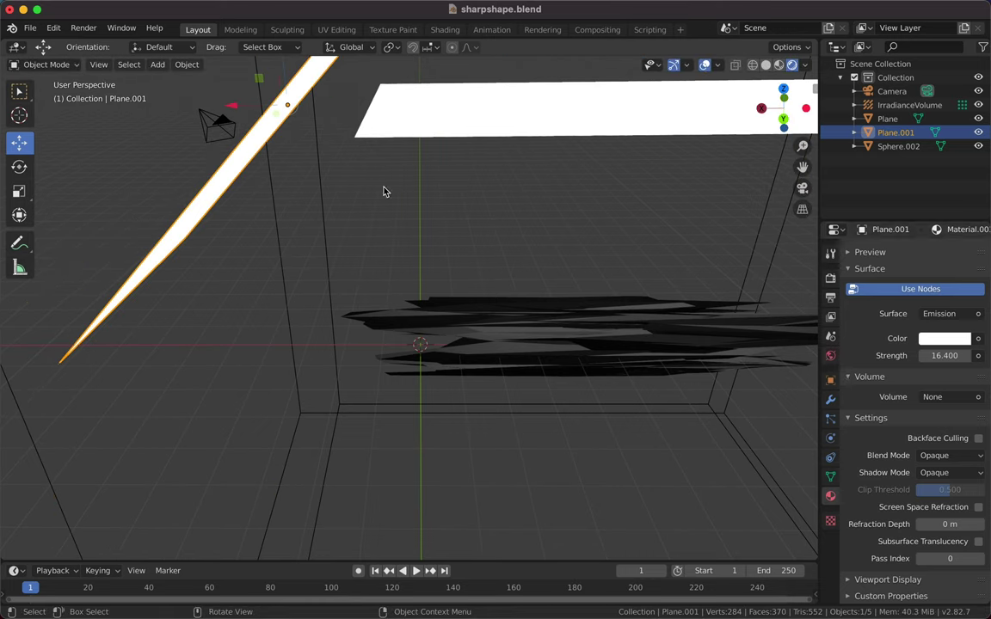
{"action": "left_click", "coordinate": [946, 341]}
{"action": "left_click", "coordinate": [898, 244]}
{"action": "key", "text": "space"}
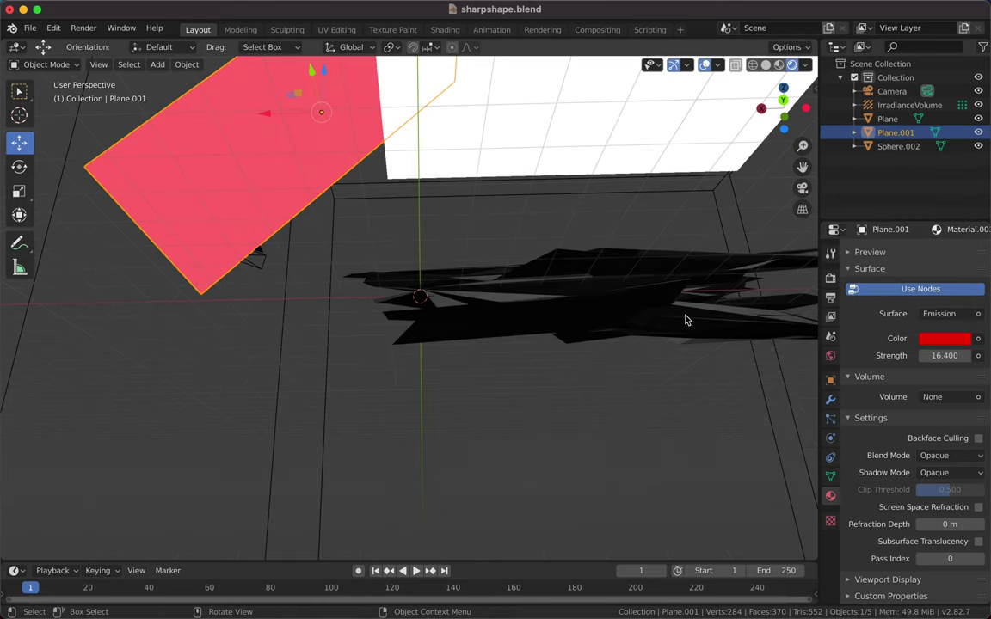
Step: Duplicate the red strip and place a tilted copy on the far side of the box
{"action": "key", "text": "shift+d"}
{"action": "key", "text": "y"}
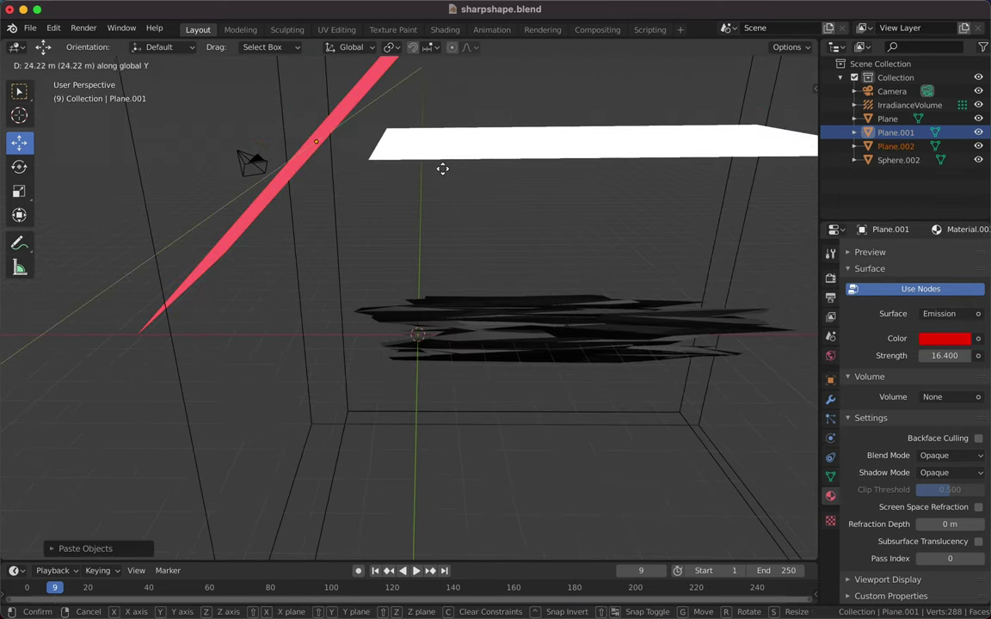
{"action": "left_click", "coordinate": [442, 168]}
{"action": "middle_click_drag", "start_coordinate": [442, 168], "coordinate": [358, 178]}
{"action": "key", "text": "g"}
{"action": "key", "text": "x"}
{"action": "left_click", "coordinate": [651, 111]}
{"action": "key", "text": "g"}
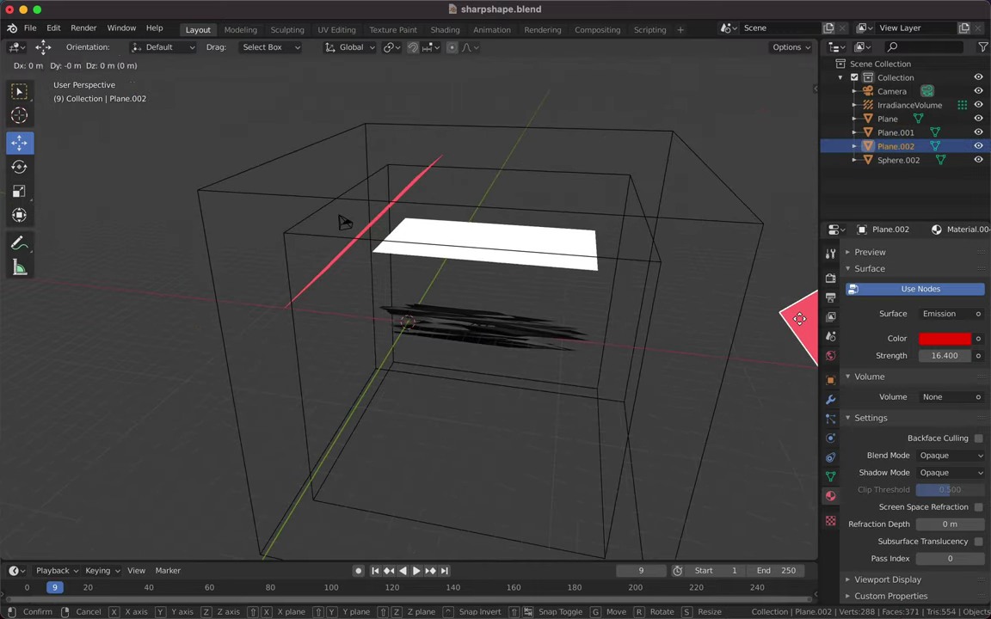
{"action": "key", "text": "x"}
{"action": "key", "text": "r"}
{"action": "key", "text": "y"}
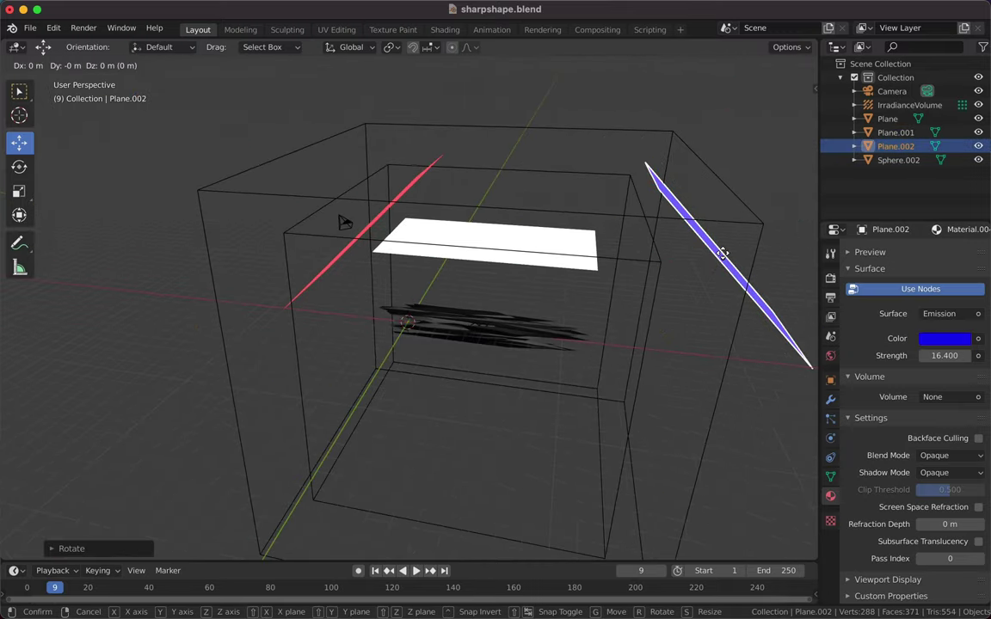
Step: Enlarge the irradiance volume and test Bloom in the render settings, leaving it off
{"action": "key", "text": "s"}
{"action": "left_click", "coordinate": [662, 306]}
{"action": "scroll", "coordinate": [582, 333], "scroll_direction": "up", "scroll_amount": 5}
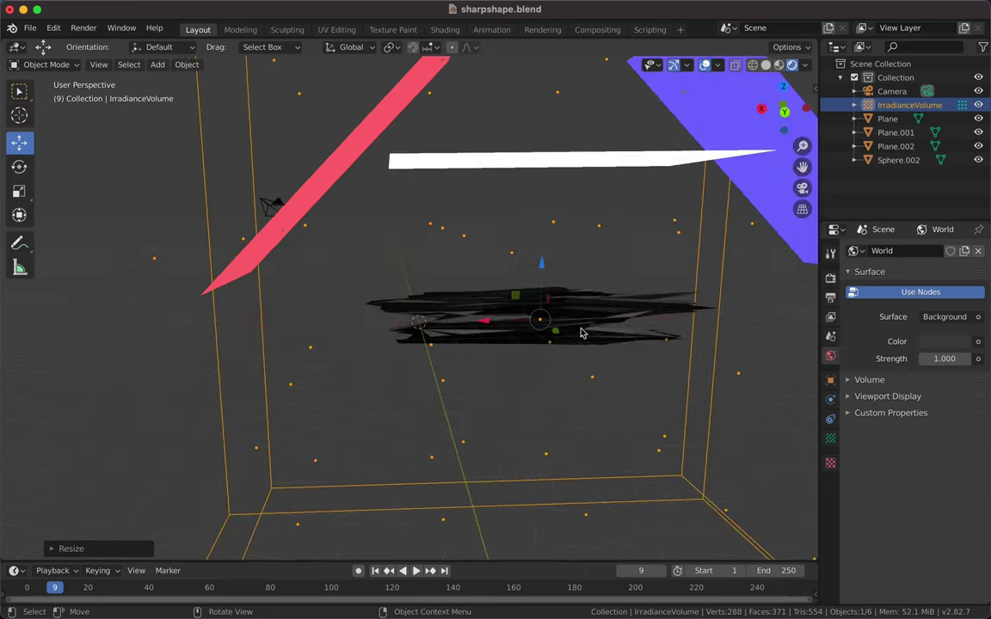
{"action": "left_click", "coordinate": [830, 278]}
{"action": "left_click", "coordinate": [860, 360]}
{"action": "left_click", "coordinate": [848, 360]}
{"action": "scroll", "coordinate": [685, 347], "scroll_direction": "up", "scroll_amount": 3}
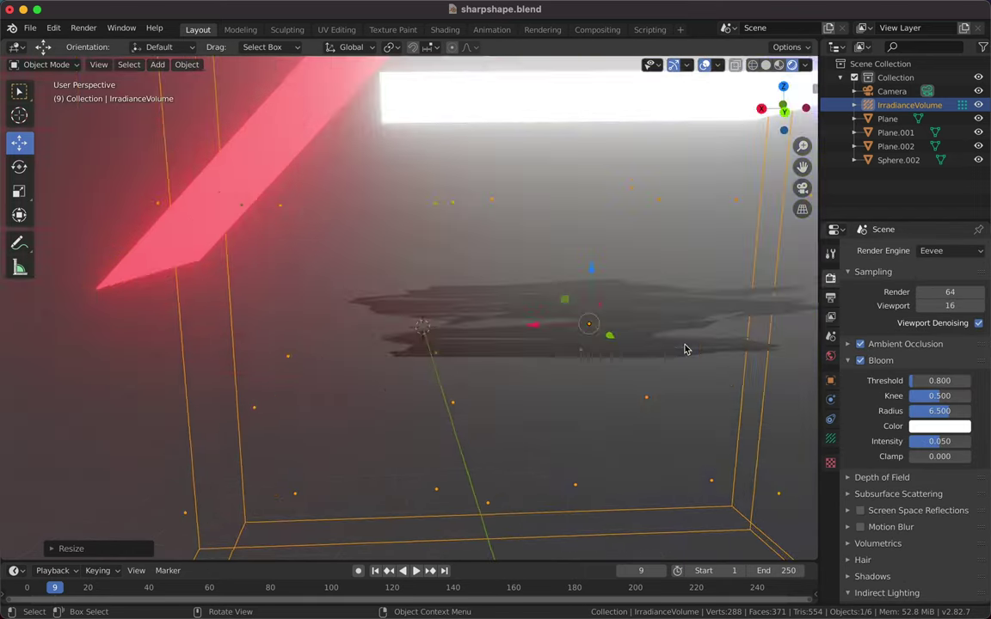
{"action": "scroll", "coordinate": [686, 347], "scroll_direction": "up", "scroll_amount": 3}
{"action": "left_click", "coordinate": [860, 361]}
Step: Enable Screen Space Reflections and bake the indirect lighting
{"action": "left_click", "coordinate": [860, 510]}
{"action": "scroll", "coordinate": [912, 412], "scroll_direction": "down", "scroll_amount": 1}
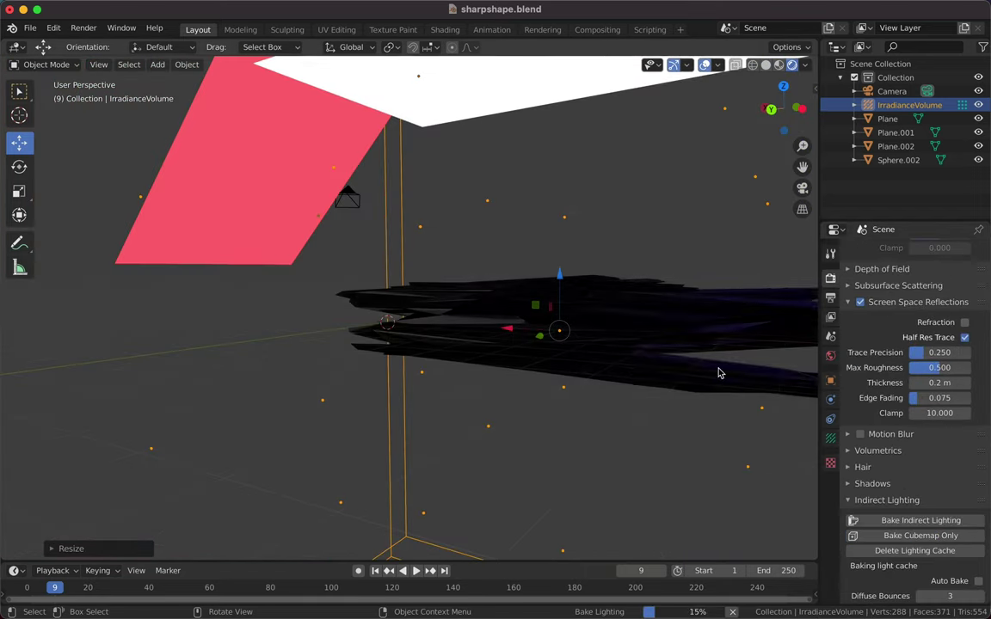
{"action": "left_click", "coordinate": [719, 369]}
{"action": "middle_click_drag", "start_coordinate": [719, 370], "coordinate": [535, 428]}
{"action": "left_click", "coordinate": [830, 497]}
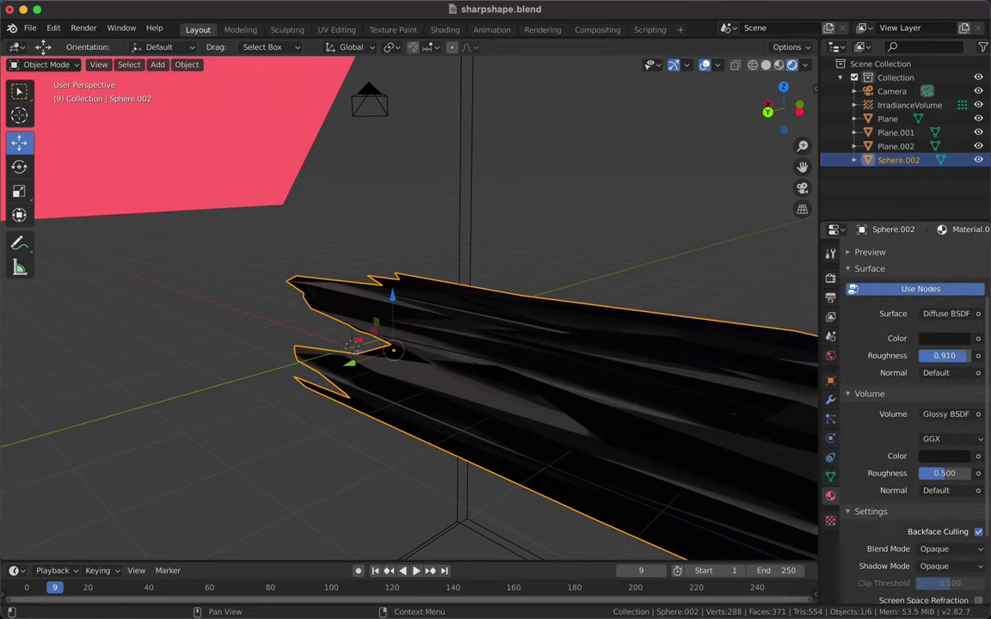
Step: Link the shard material's Normal input to Geometry Incoming via vector displacement
{"action": "scroll", "coordinate": [527, 440], "scroll_direction": "up", "scroll_amount": 3}
{"action": "left_click", "coordinate": [636, 48]}
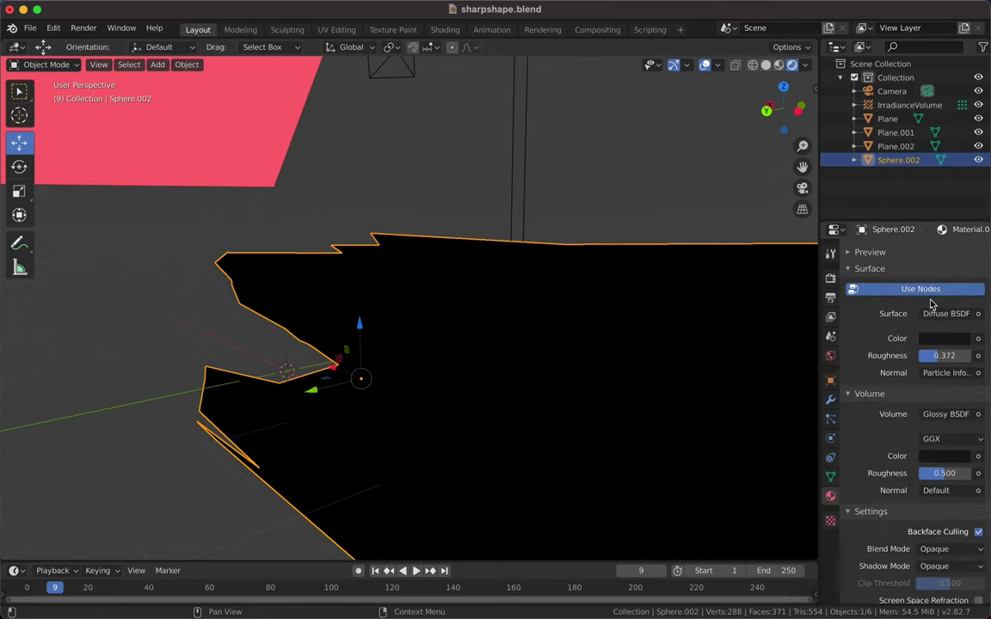
{"action": "left_click", "coordinate": [978, 372]}
{"action": "left_click", "coordinate": [523, 54]}
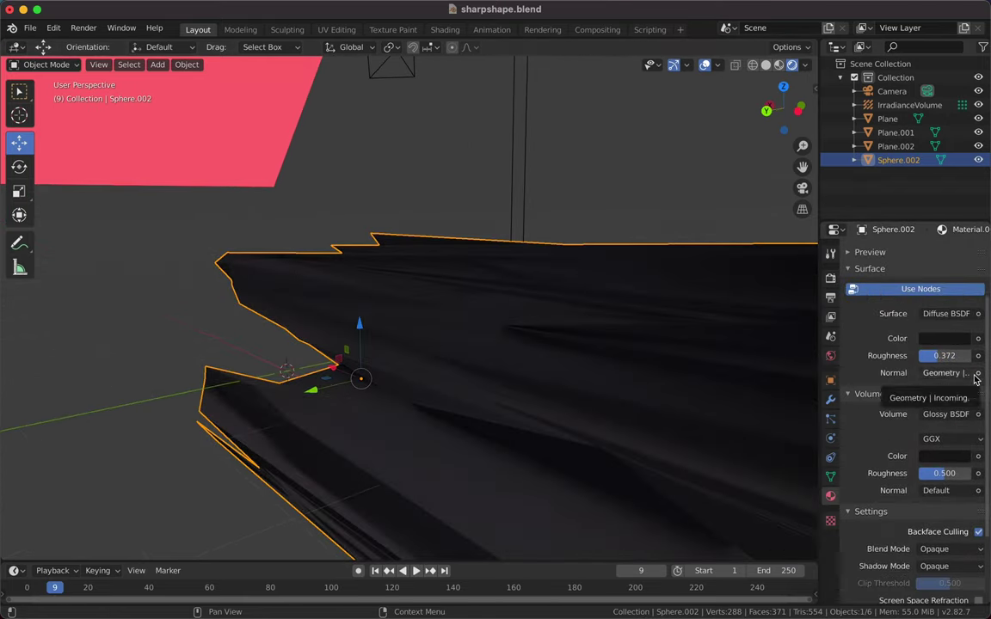
{"action": "scroll", "coordinate": [959, 440], "scroll_direction": "up", "scroll_amount": 2, "text": "ctrl"}
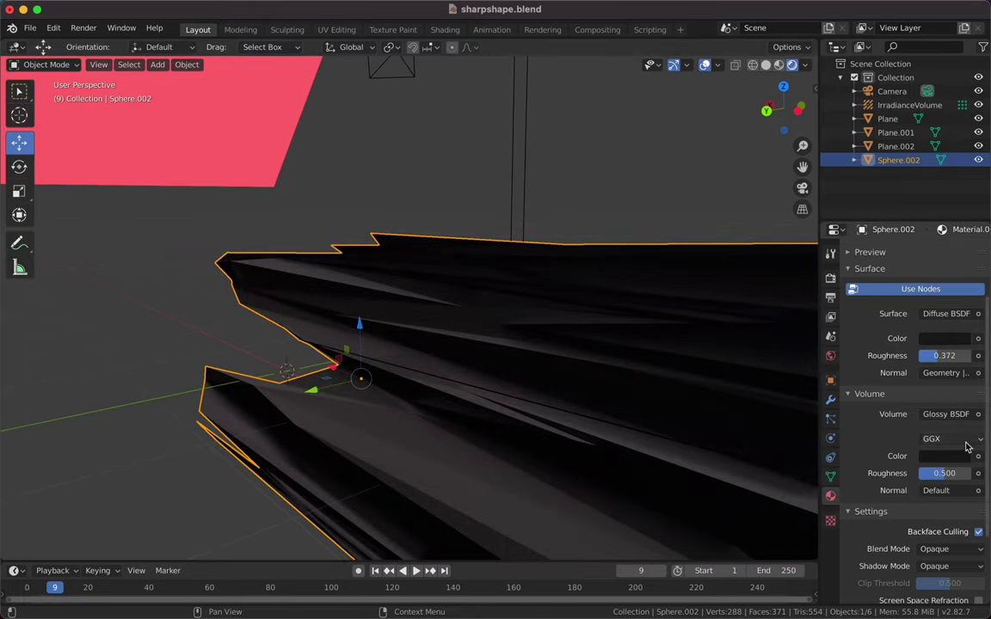
Step: Switch the Volume shader to Glass BSDF and try Alpha Clip blending
{"action": "left_click", "coordinate": [946, 414]}
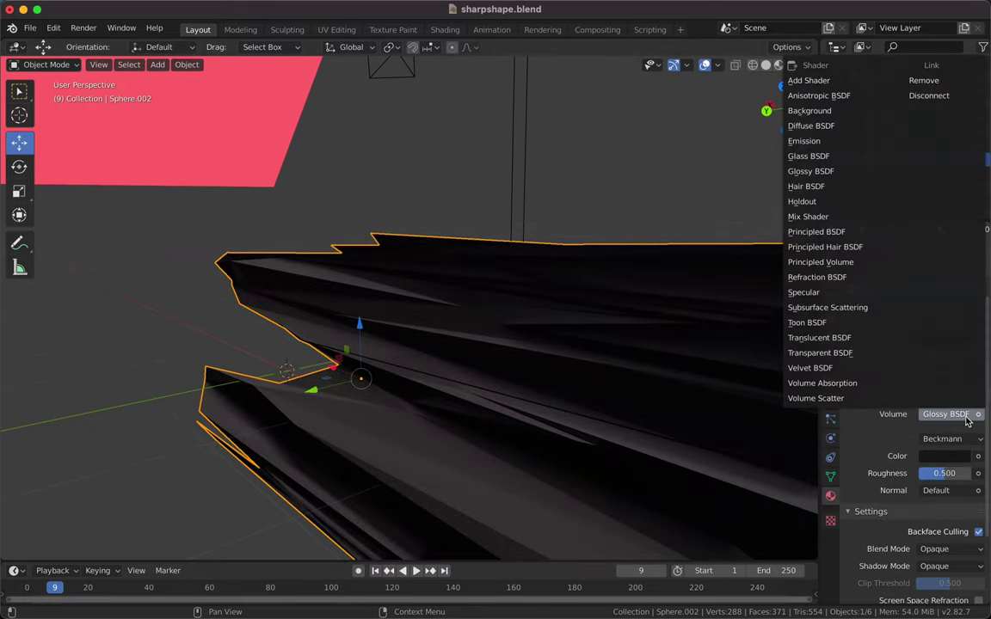
{"action": "left_click", "coordinate": [821, 155]}
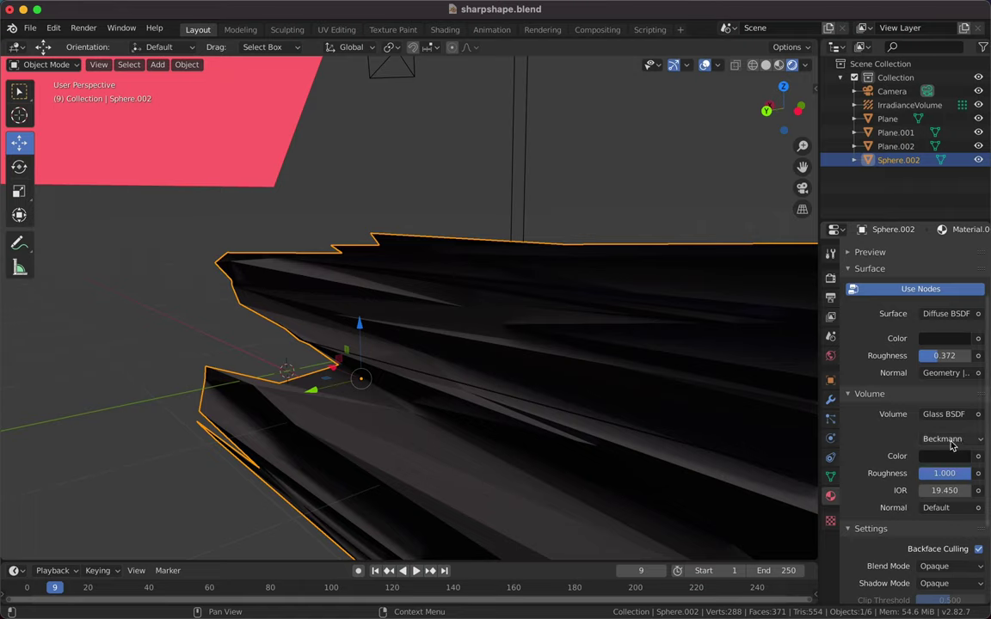
{"action": "scroll", "coordinate": [954, 439], "scroll_direction": "down", "scroll_amount": 5}
{"action": "left_click", "coordinate": [946, 455]}
{"action": "left_click", "coordinate": [934, 488]}
{"action": "left_click", "coordinate": [955, 456]}
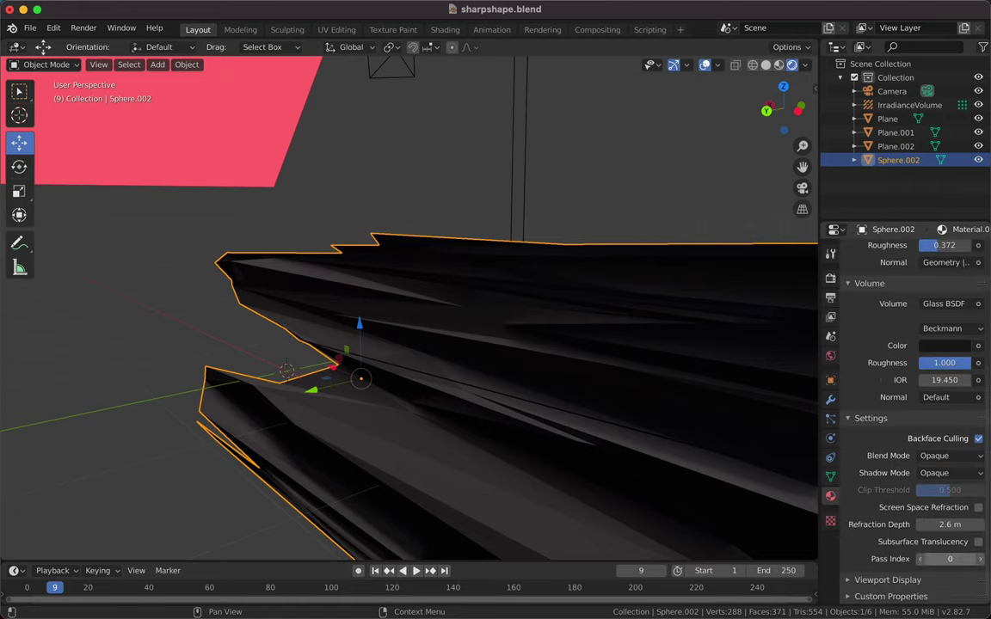
{"action": "scroll", "coordinate": [912, 387], "scroll_direction": "up", "scroll_amount": 5}
Step: Turn off Use Nodes, make the base colour black and adjust Metallic and Roughness
{"action": "left_click", "coordinate": [880, 464]}
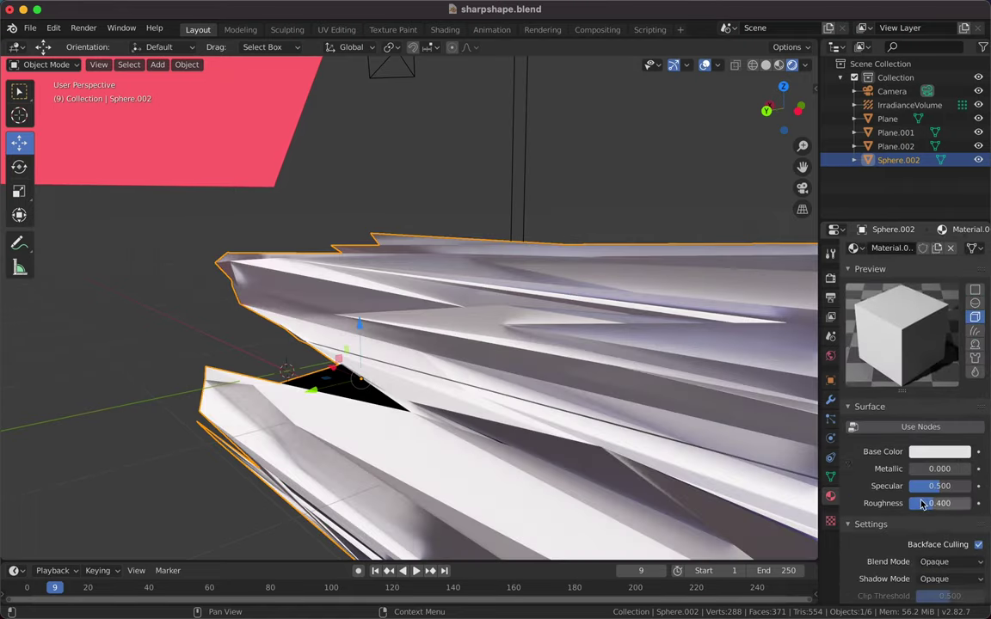
{"action": "left_click", "coordinate": [939, 439]}
{"action": "left_click_drag", "start_coordinate": [928, 401], "coordinate": [852, 401]}
{"action": "mouse_move", "coordinate": [914, 442]}
{"action": "left_mouse_down"}
{"action": "mouse_move", "coordinate": [929, 446]}
{"action": "mouse_move", "coordinate": [929, 482]}
{"action": "mouse_move", "coordinate": [955, 476]}
{"action": "left_mouse_up"}
{"action": "middle_click_drag", "start_coordinate": [654, 404], "coordinate": [663, 435]}
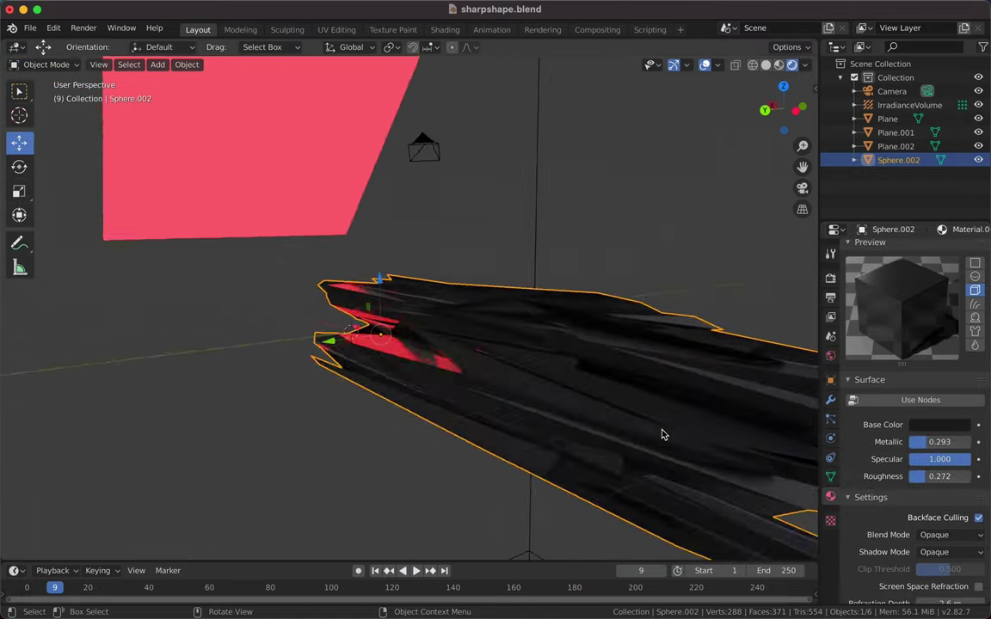
{"action": "scroll", "coordinate": [663, 434], "scroll_direction": "left", "scroll_amount": 5}
{"action": "key", "text": "BackSpace"}
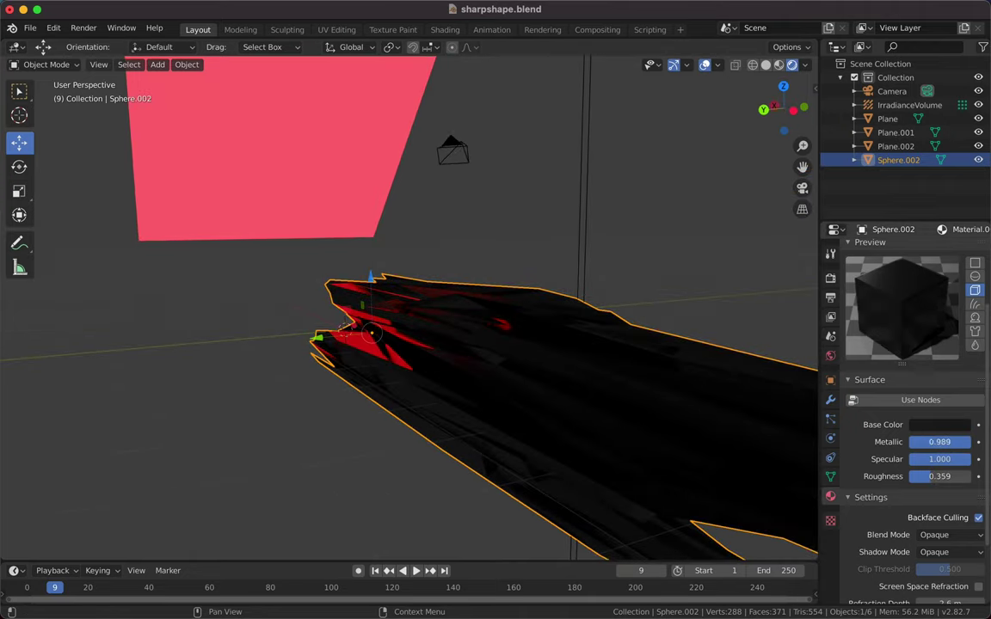
{"action": "scroll", "coordinate": [651, 452], "scroll_direction": "up", "scroll_amount": 5}
{"action": "scroll", "coordinate": [651, 452], "scroll_direction": "up", "scroll_amount": 5}
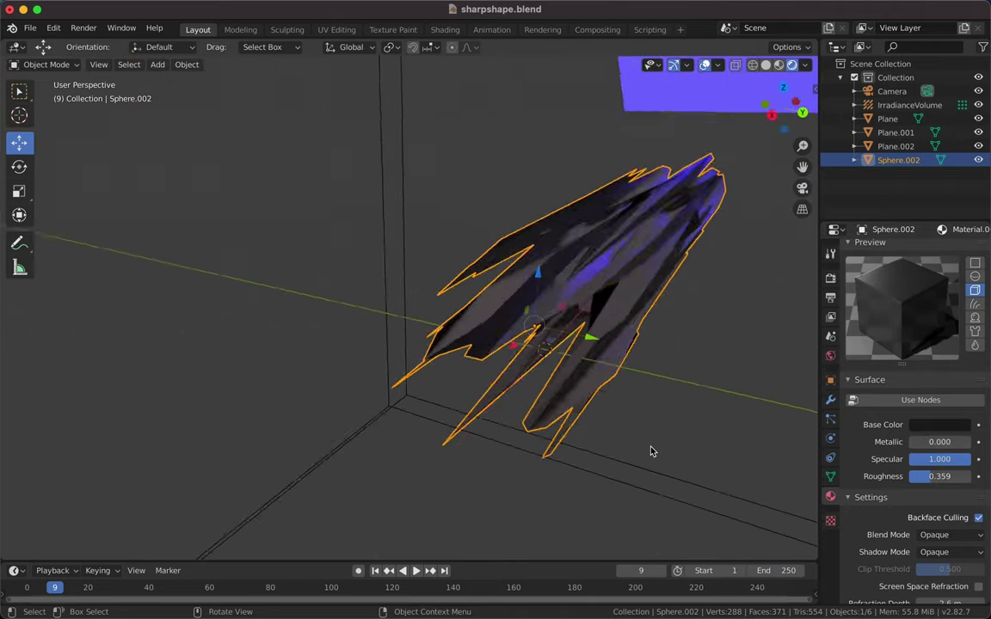
{"action": "scroll", "coordinate": [651, 452], "scroll_direction": "left", "scroll_amount": 5}
{"action": "left_click", "coordinate": [649, 240]}
{"action": "scroll", "coordinate": [649, 240], "scroll_direction": "left", "scroll_amount": 3}
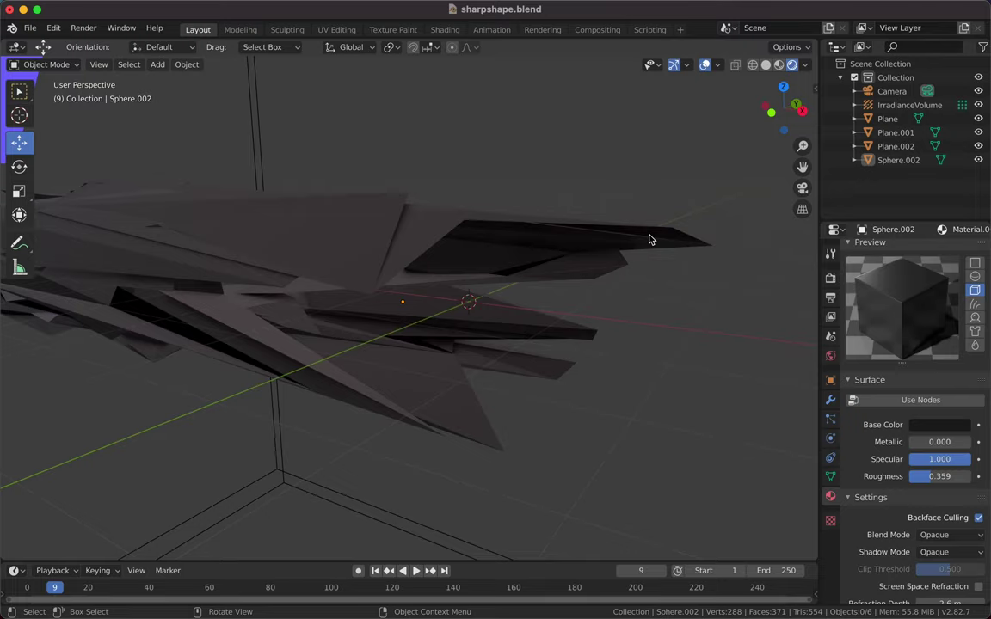
{"action": "left_click", "coordinate": [939, 425]}
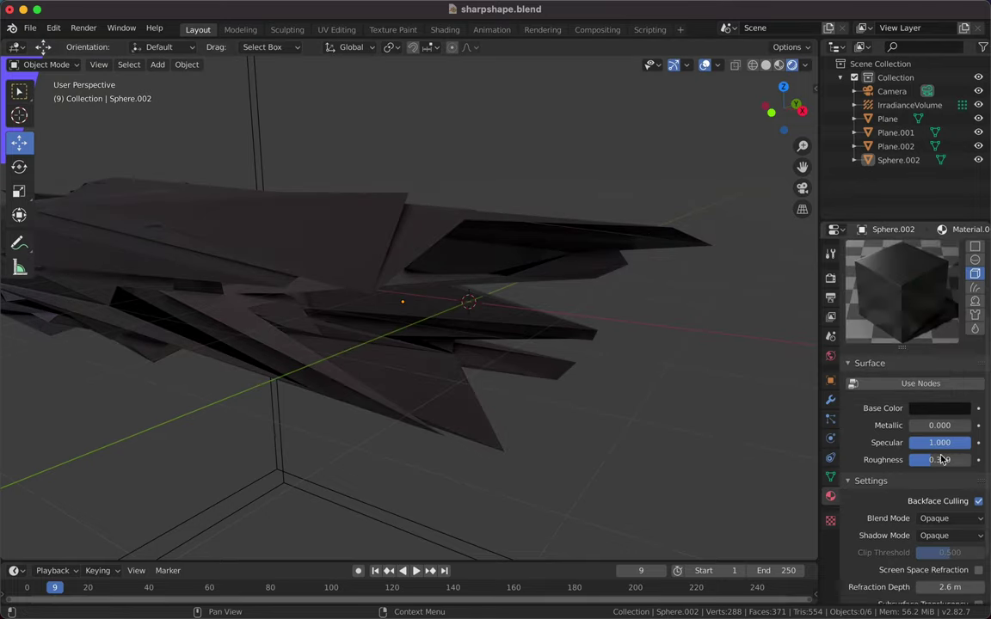
Step: Enable backface culling and subsurface translucency, and raise Metallic to 0.185
{"action": "scroll", "coordinate": [668, 371], "scroll_direction": "left", "scroll_amount": 5}
{"action": "scroll", "coordinate": [912, 514], "scroll_direction": "up", "scroll_amount": 5}
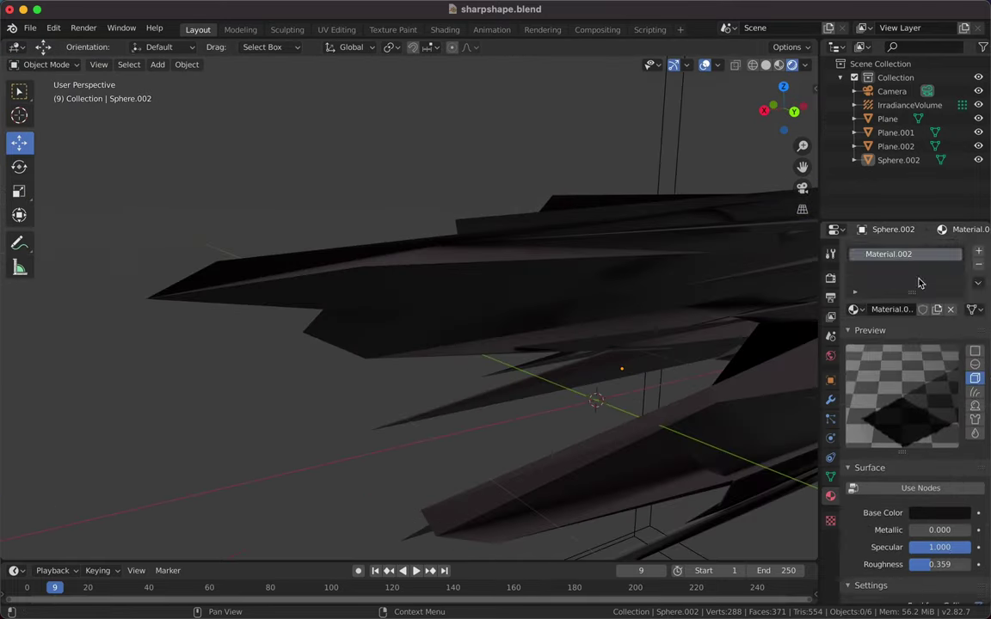
{"action": "scroll", "coordinate": [918, 282], "scroll_direction": "down", "scroll_amount": 2}
{"action": "scroll", "coordinate": [747, 442], "scroll_direction": "left", "scroll_amount": 5}
{"action": "scroll", "coordinate": [748, 442], "scroll_direction": "left", "scroll_amount": 3}
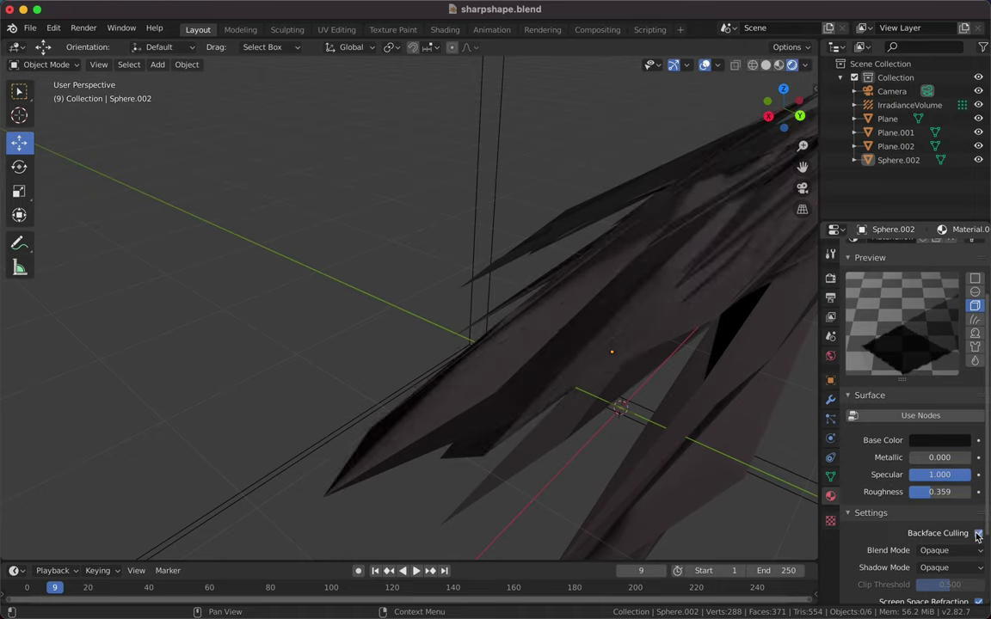
{"action": "left_click", "coordinate": [978, 533]}
{"action": "scroll", "coordinate": [978, 542], "scroll_direction": "down", "scroll_amount": 3}
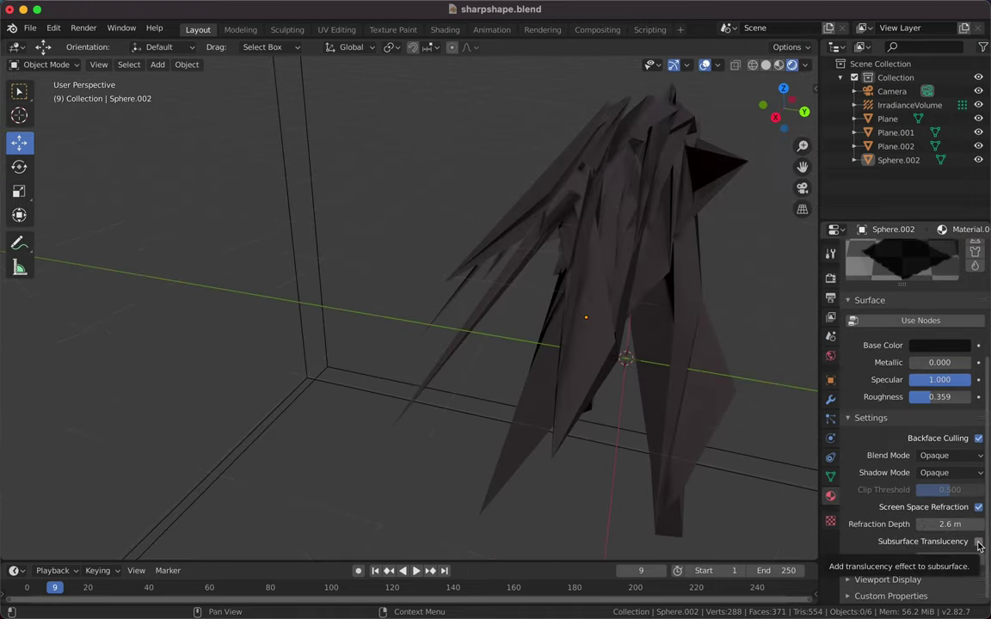
{"action": "left_click", "coordinate": [887, 580]}
{"action": "scroll", "coordinate": [929, 587], "scroll_direction": "down", "scroll_amount": 2}
{"action": "left_click", "coordinate": [940, 545]}
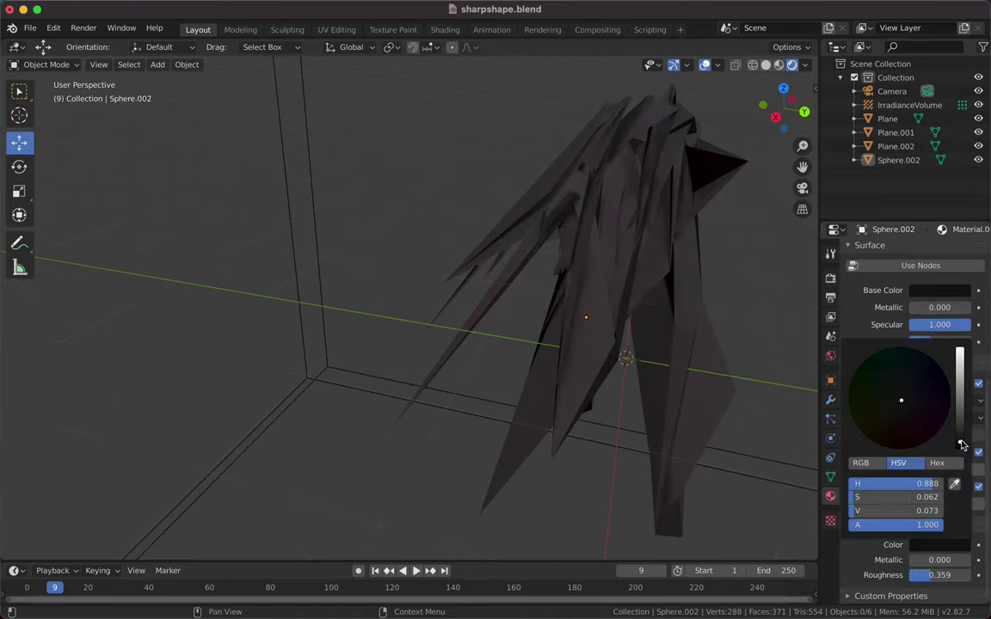
{"action": "left_click_drag", "start_coordinate": [929, 308], "coordinate": [950, 308]}
{"action": "scroll", "coordinate": [741, 333], "scroll_direction": "down", "scroll_amount": 5}
Step: Move the red light plane (Plane.001) vertically along Z
{"action": "left_click", "coordinate": [310, 185]}
{"action": "scroll", "coordinate": [311, 186], "scroll_direction": "down", "scroll_amount": 2}
{"action": "key", "text": "g"}
{"action": "key", "text": "z"}
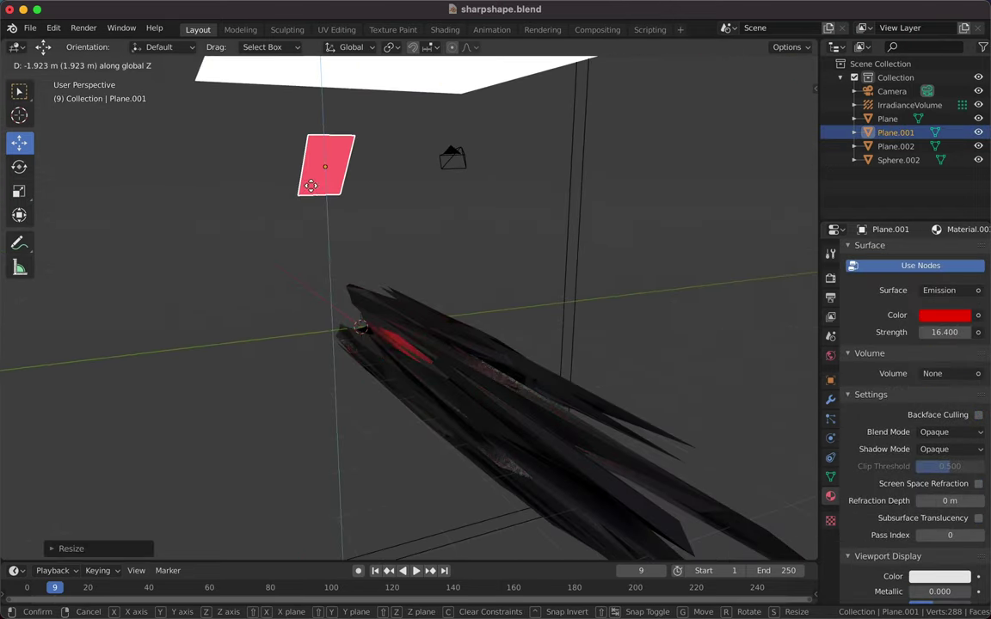
{"action": "key", "text": "Escape"}
{"action": "scroll", "coordinate": [515, 111], "scroll_direction": "down", "scroll_amount": 3}
Step: Rebake the indirect lighting from the Render properties
{"action": "left_click", "coordinate": [575, 128]}
{"action": "left_click", "coordinate": [830, 278]}
{"action": "scroll", "coordinate": [912, 387], "scroll_direction": "down", "scroll_amount": 5}
{"action": "left_click", "coordinate": [921, 326]}
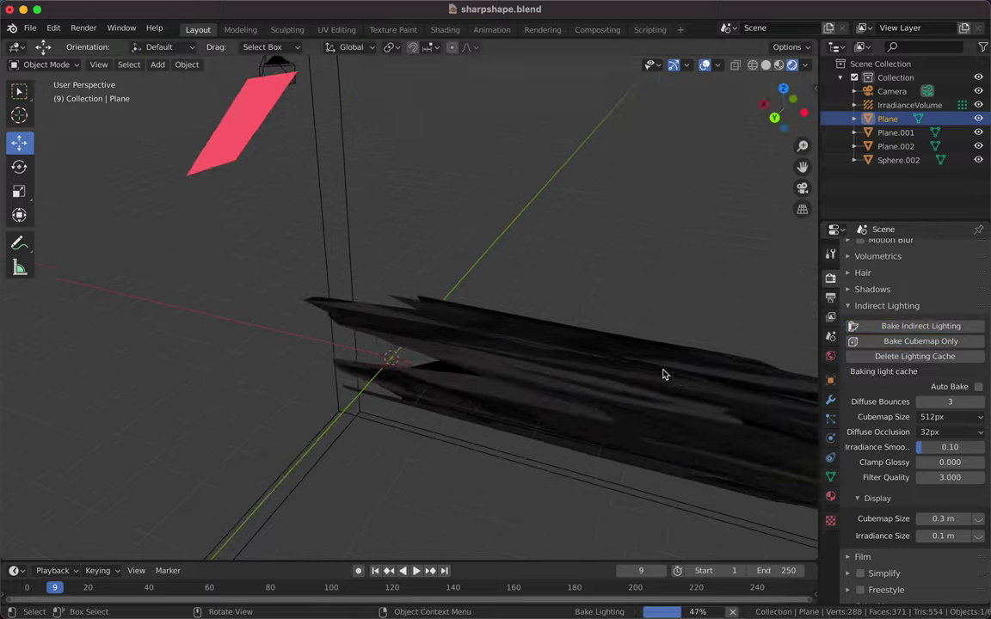
Step: Paste a copy of the plane as Plane.003 and move it vertically into place
{"action": "left_click", "coordinate": [663, 374]}
{"action": "key", "text": "ctrl+v"}
{"action": "key", "text": "g"}
{"action": "key", "text": "z"}
{"action": "left_click", "coordinate": [704, 325]}
{"action": "scroll", "coordinate": [703, 324], "scroll_direction": "up", "scroll_amount": 2}
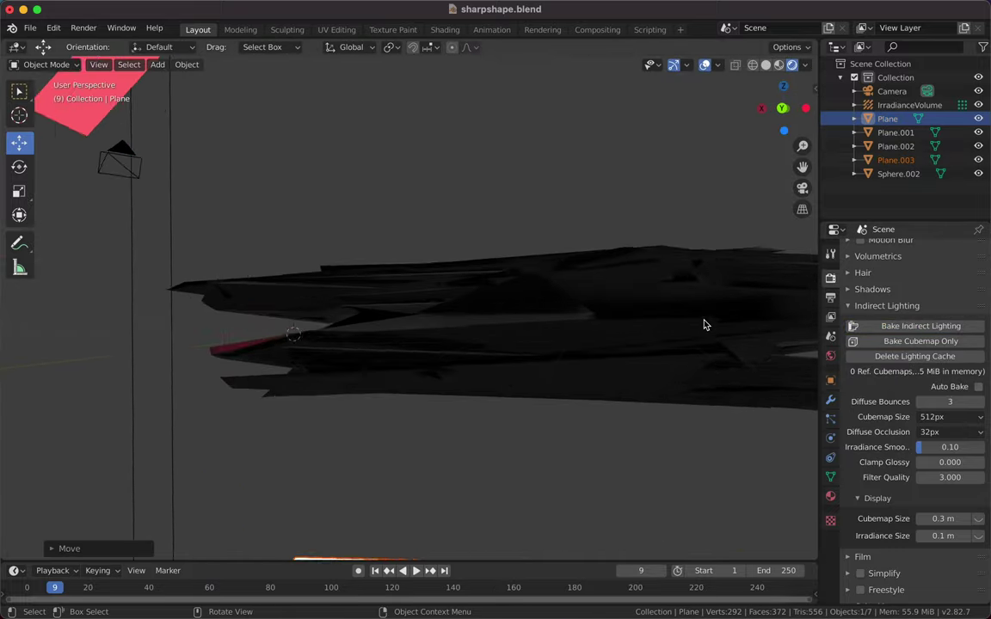
{"action": "scroll", "coordinate": [703, 324], "scroll_direction": "down", "scroll_amount": 4}
Step: Move the blue light plane (Plane.002) vertically to a new height
{"action": "left_click", "coordinate": [696, 128]}
{"action": "key", "text": "g"}
{"action": "key", "text": "z"}
{"action": "left_click", "coordinate": [689, 239]}
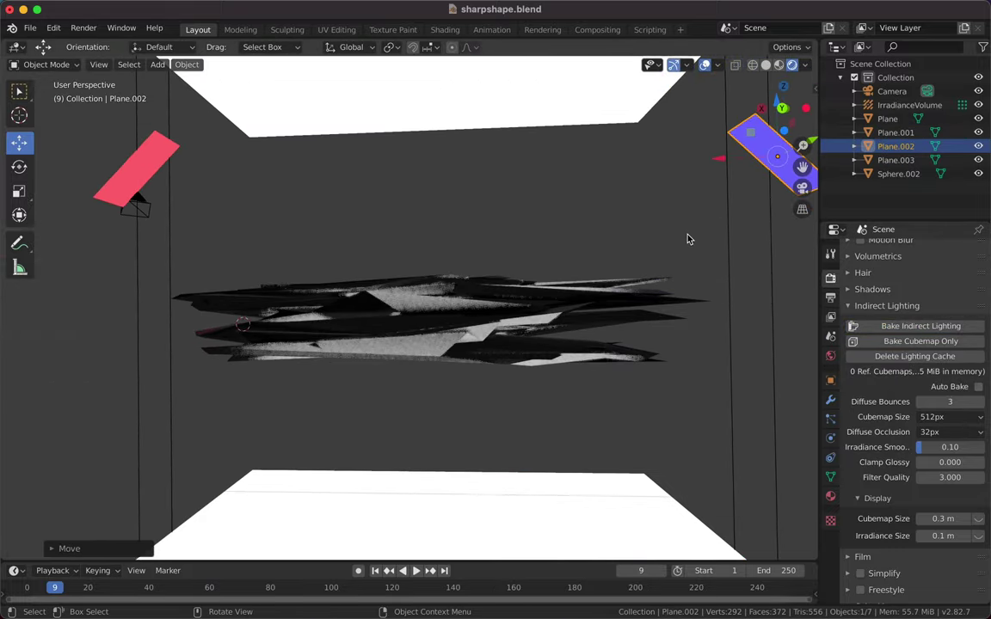
Step: Switch to front orthographic view and delete the old camera
{"action": "key", "text": "KP_1"}
{"action": "scroll", "coordinate": [387, 312], "scroll_direction": "up", "scroll_amount": 2}
{"action": "left_click", "coordinate": [99, 64]}
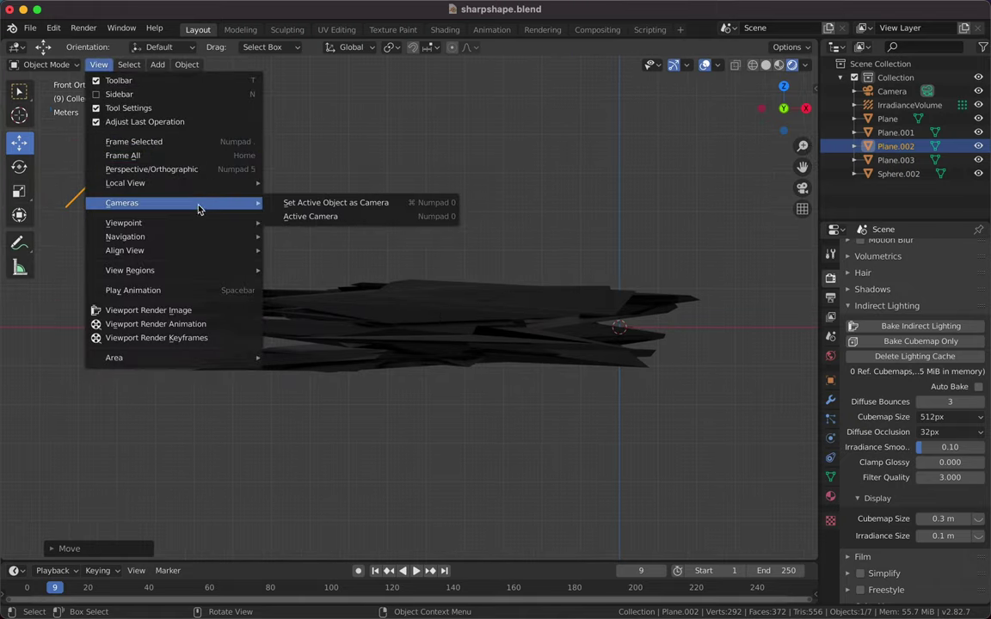
{"action": "left_click", "coordinate": [892, 91]}
{"action": "key", "text": "Delete"}
{"action": "left_click", "coordinate": [157, 65]}
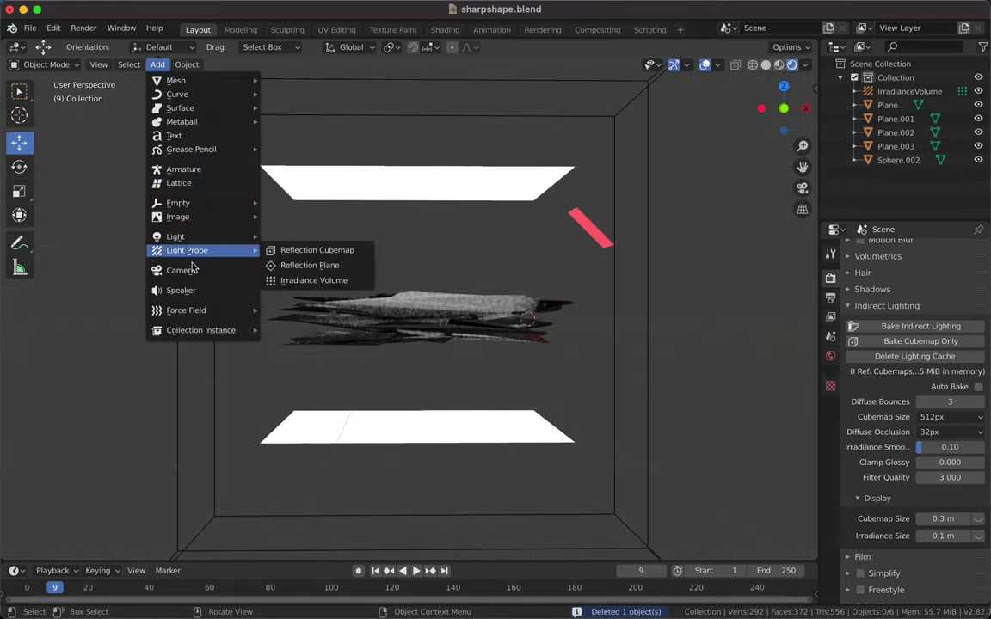
Step: Add a new camera right of the shards and adjust its height along Z
{"action": "left_click", "coordinate": [181, 270]}
{"action": "key", "text": "g"}
{"action": "left_click", "coordinate": [473, 359]}
{"action": "mouse_move", "coordinate": [473, 359]}
{"action": "middle_mouse_down"}
{"action": "mouse_move", "coordinate": [670, 348]}
{"action": "mouse_move", "coordinate": [633, 301]}
{"action": "mouse_move", "coordinate": [482, 404]}
{"action": "middle_mouse_up"}
{"action": "key", "text": "g"}
{"action": "key", "text": "z"}
{"action": "left_click", "coordinate": [396, 413]}
Step: Look through the camera and fine-tune its vertical position
{"action": "left_click", "coordinate": [99, 65]}
{"action": "left_click", "coordinate": [216, 254]}
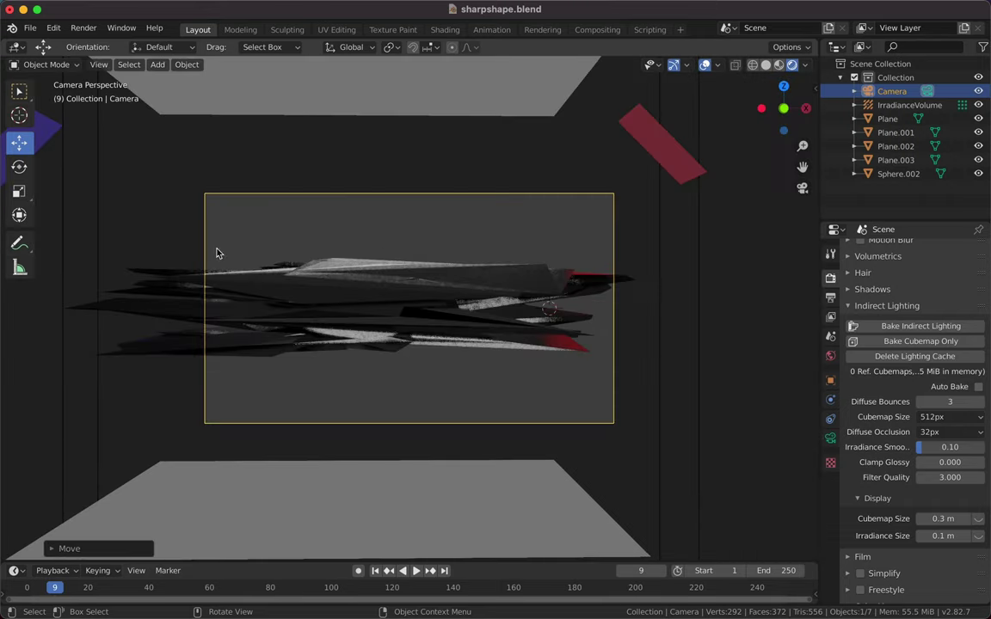
{"action": "key", "text": "g"}
{"action": "key", "text": "z"}
{"action": "left_click", "coordinate": [307, 259]}
{"action": "middle_click_drag", "start_coordinate": [307, 259], "coordinate": [307, 266]}
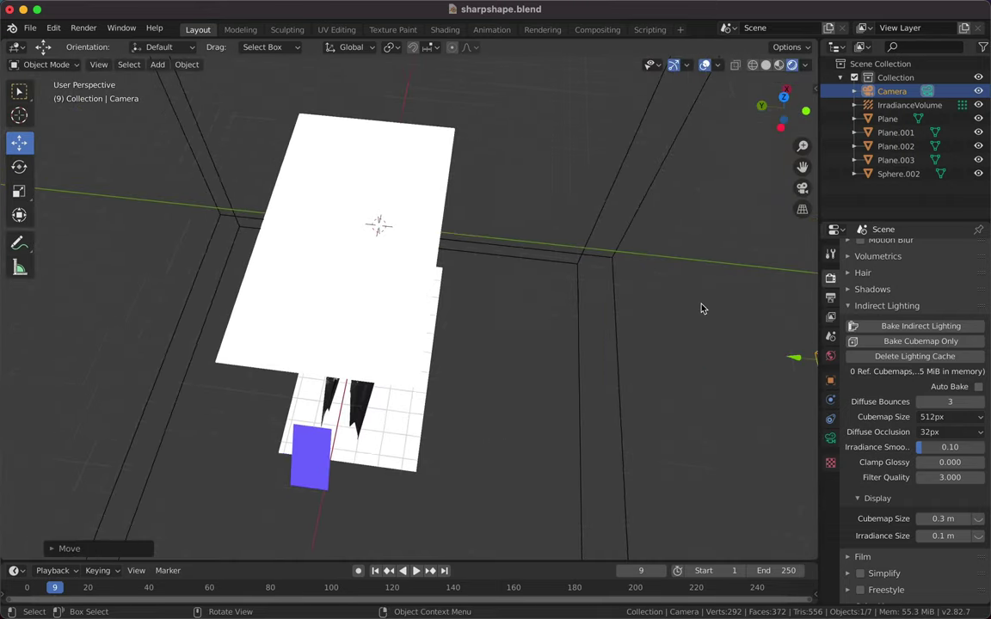
Step: Slide the camera sideways along X in camera view and test-render with F12
{"action": "left_click", "coordinate": [99, 64]}
{"action": "left_click", "coordinate": [301, 215]}
{"action": "key", "text": "g"}
{"action": "key", "text": "x"}
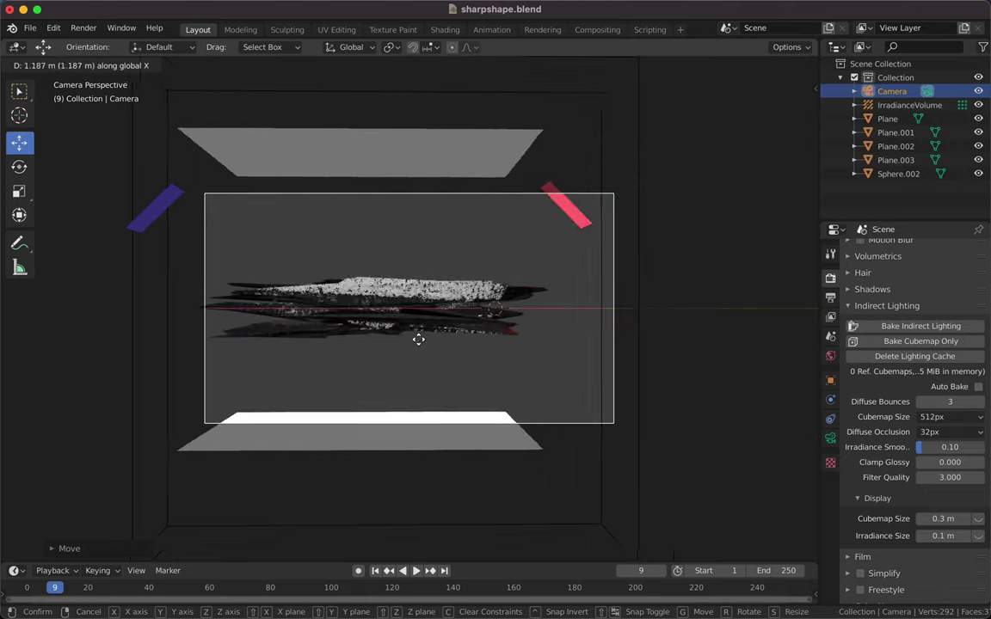
{"action": "left_click", "coordinate": [276, 409]}
{"action": "middle_click_drag", "start_coordinate": [276, 409], "coordinate": [394, 354]}
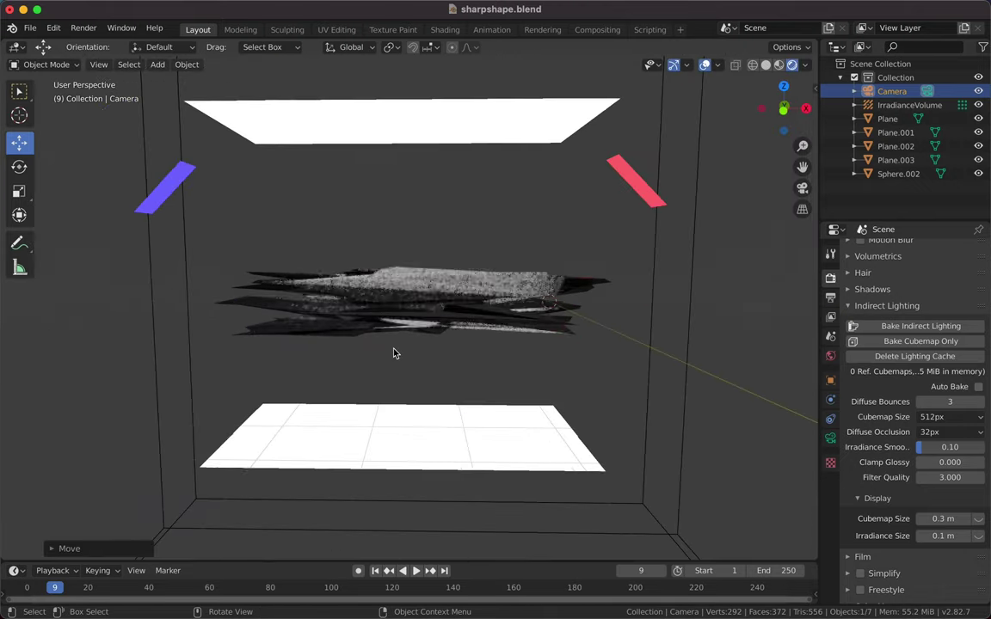
{"action": "left_click", "coordinate": [401, 121]}
{"action": "key", "text": "F12"}
{"action": "key", "text": "Escape"}
Step: Turn off Backface Culling in the red light plane's material
{"action": "left_click", "coordinate": [895, 146]}
{"action": "left_click", "coordinate": [896, 133], "text": "ctrl"}
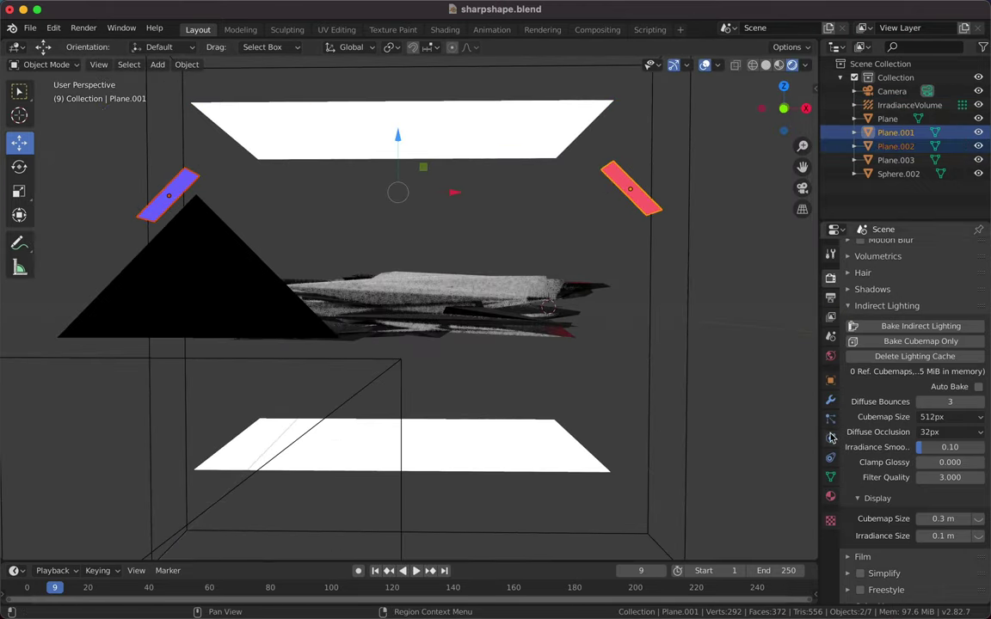
{"action": "left_click", "coordinate": [830, 496]}
{"action": "left_click", "coordinate": [172, 191]}
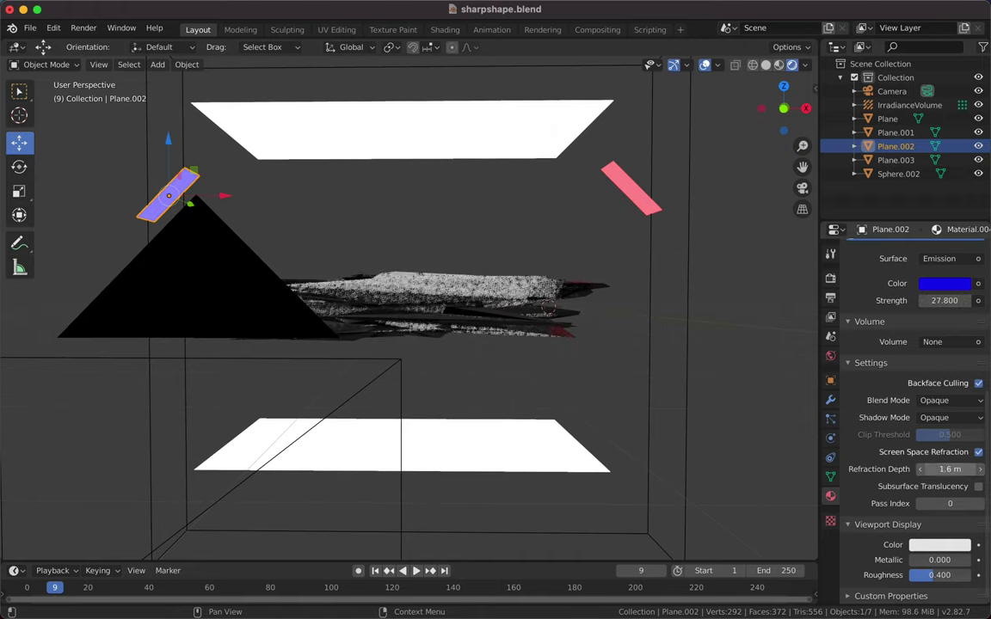
{"action": "left_click", "coordinate": [896, 132]}
{"action": "left_click", "coordinate": [978, 382]}
Step: Test-render the scene twice with F12 to check the lighting
{"action": "key", "text": "F12"}
{"action": "left_click", "coordinate": [10, 9]}
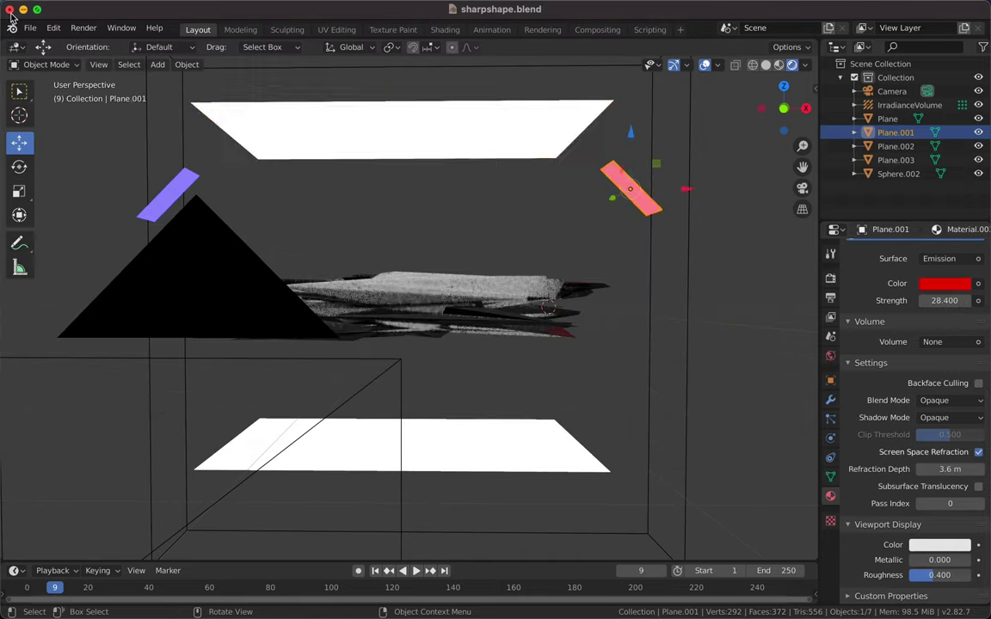
{"action": "left_click", "coordinate": [481, 129]}
{"action": "key", "text": "F12"}
{"action": "key", "text": "Escape"}
Step: Bake the indirect lighting, save sharpshape.blend, and frame the Sphere.002 shard object
{"action": "left_click", "coordinate": [830, 278]}
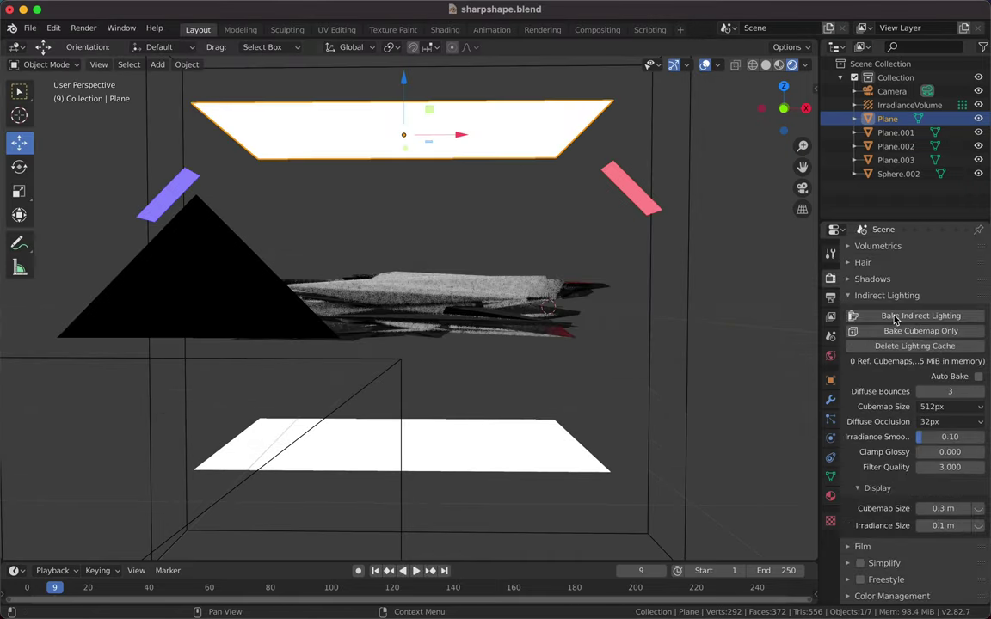
{"action": "left_click", "coordinate": [895, 318]}
{"action": "key", "text": "ctrl+s"}
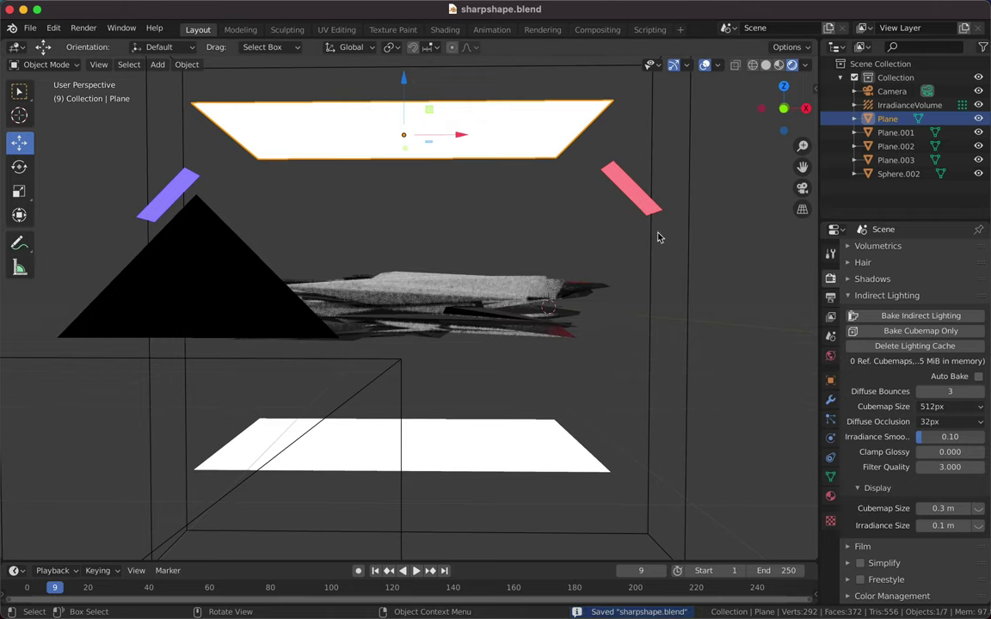
{"action": "left_click", "coordinate": [898, 174]}
{"action": "key", "text": "KP_Decimal"}
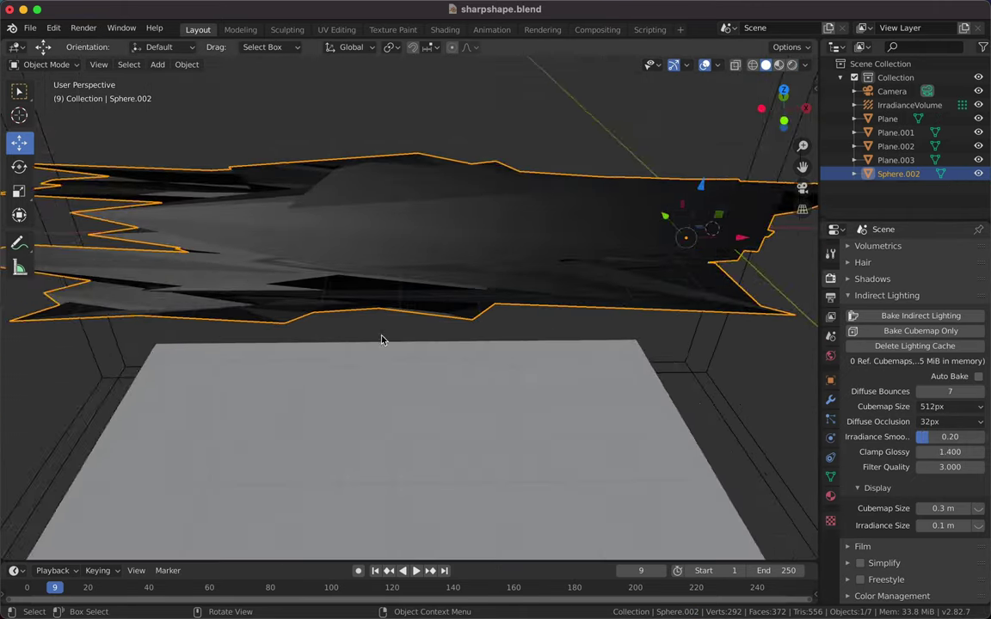
Step: Expand and adjust the Film settings in Render properties
{"action": "middle_click_drag", "start_coordinate": [383, 336], "coordinate": [387, 362]}
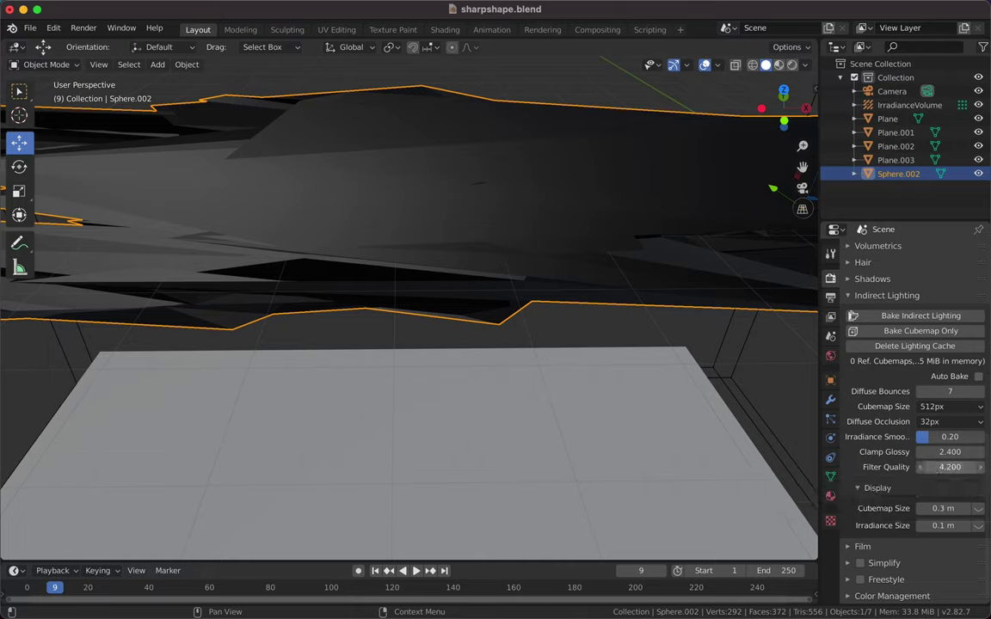
{"action": "left_click", "coordinate": [863, 546]}
{"action": "scroll", "coordinate": [890, 531], "scroll_direction": "down", "scroll_amount": 2}
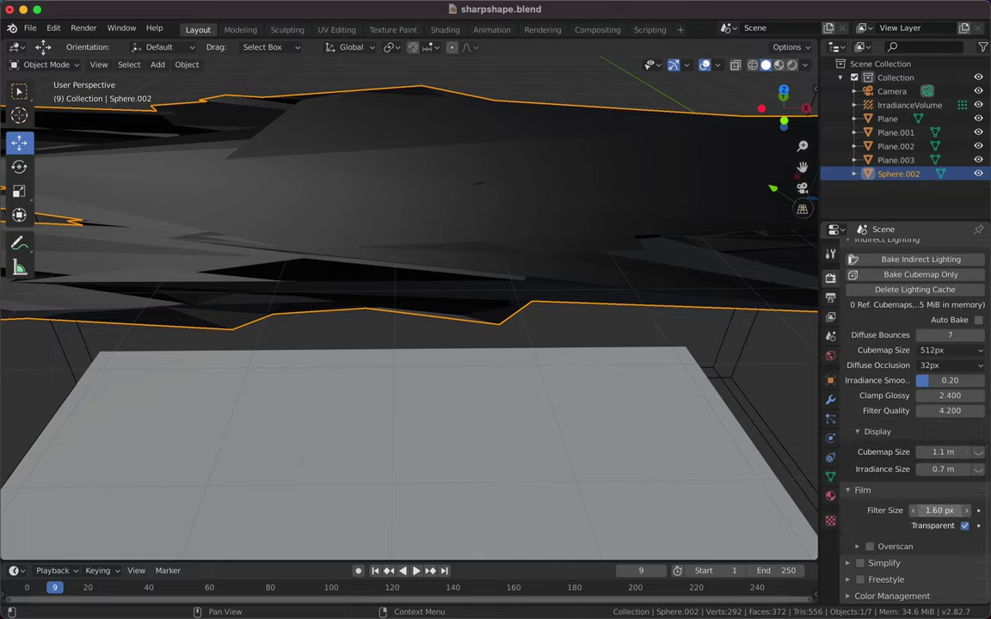
{"action": "scroll", "coordinate": [884, 555], "scroll_direction": "down", "scroll_amount": 6}
{"action": "scroll", "coordinate": [877, 525], "scroll_direction": "up", "scroll_amount": 5}
{"action": "scroll", "coordinate": [873, 387], "scroll_direction": "up", "scroll_amount": 15}
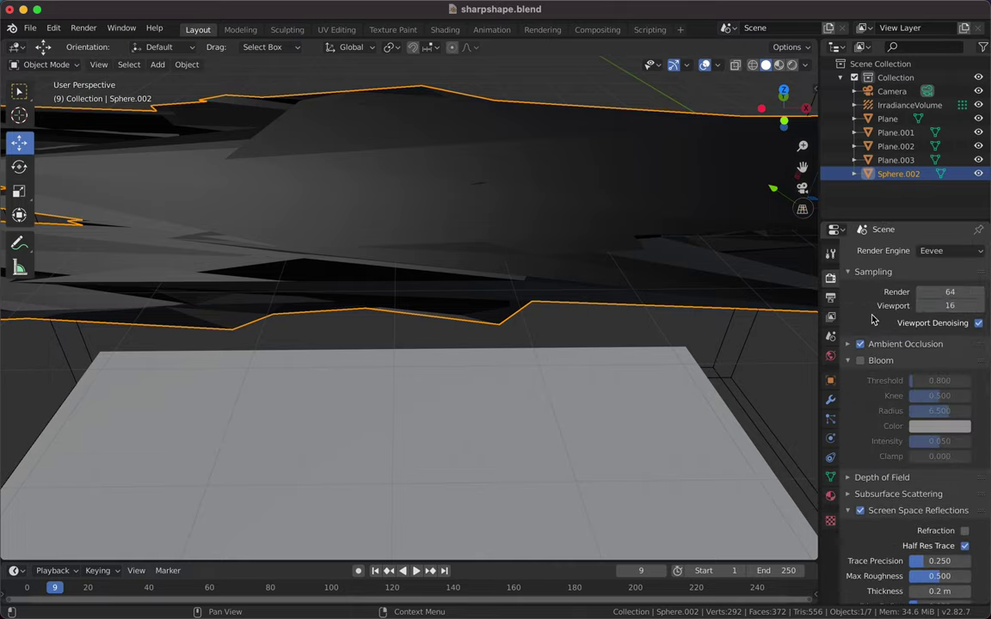
{"action": "left_click_drag", "start_coordinate": [860, 477], "coordinate": [826, 525]}
{"action": "scroll", "coordinate": [861, 430], "scroll_direction": "down", "scroll_amount": 10}
Step: Review the Shadows settings, checking the cube size and cascade size options
{"action": "left_click", "coordinate": [874, 342]}
{"action": "left_click", "coordinate": [874, 342]}
{"action": "left_click", "coordinate": [872, 375]}
{"action": "left_click", "coordinate": [912, 399]}
{"action": "left_click", "coordinate": [929, 410]}
{"action": "scroll", "coordinate": [871, 490], "scroll_direction": "down", "scroll_amount": 9}
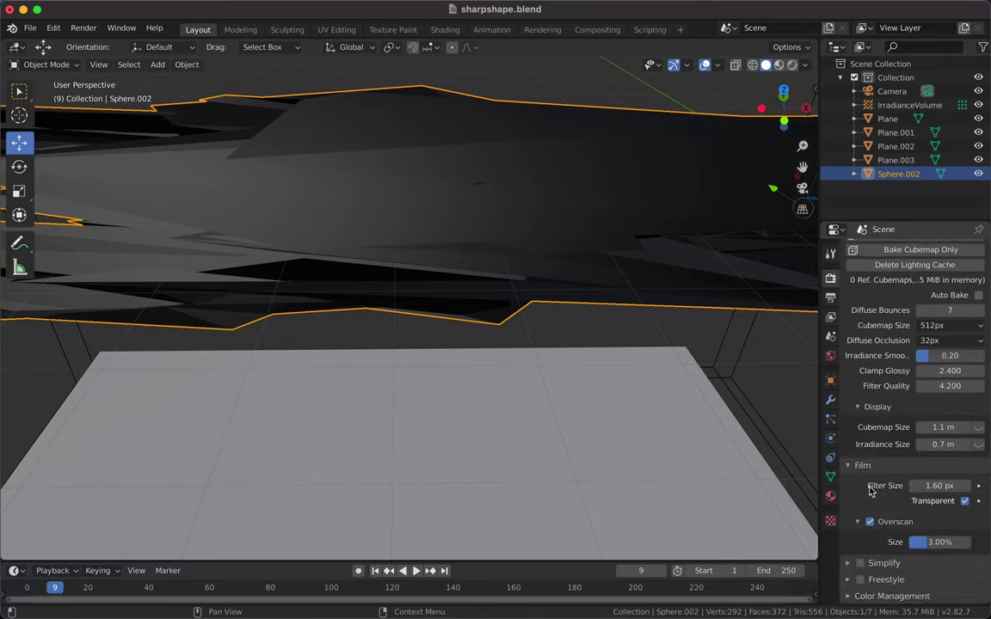
{"action": "scroll", "coordinate": [871, 490], "scroll_direction": "down", "scroll_amount": 3}
Step: Go through the Output properties, expand Metadata, and save the blend file
{"action": "key", "text": "ctrl+Tab"}
{"action": "left_click", "coordinate": [890, 414]}
{"action": "scroll", "coordinate": [884, 493], "scroll_direction": "down", "scroll_amount": 3}
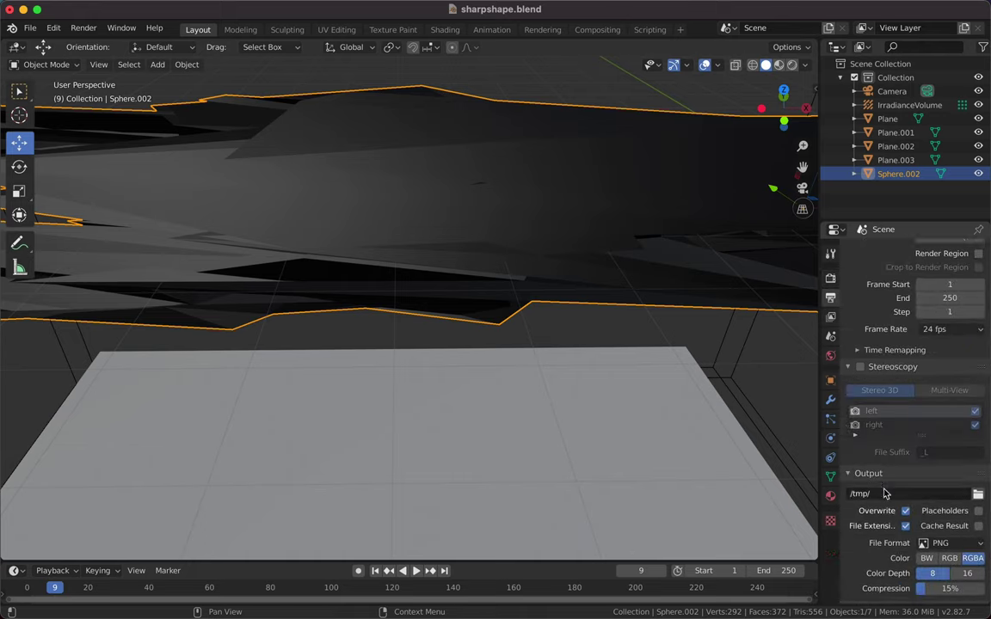
{"action": "scroll", "coordinate": [884, 493], "scroll_direction": "down", "scroll_amount": 1}
{"action": "left_click", "coordinate": [873, 578]}
{"action": "scroll", "coordinate": [886, 585], "scroll_direction": "down", "scroll_amount": 6}
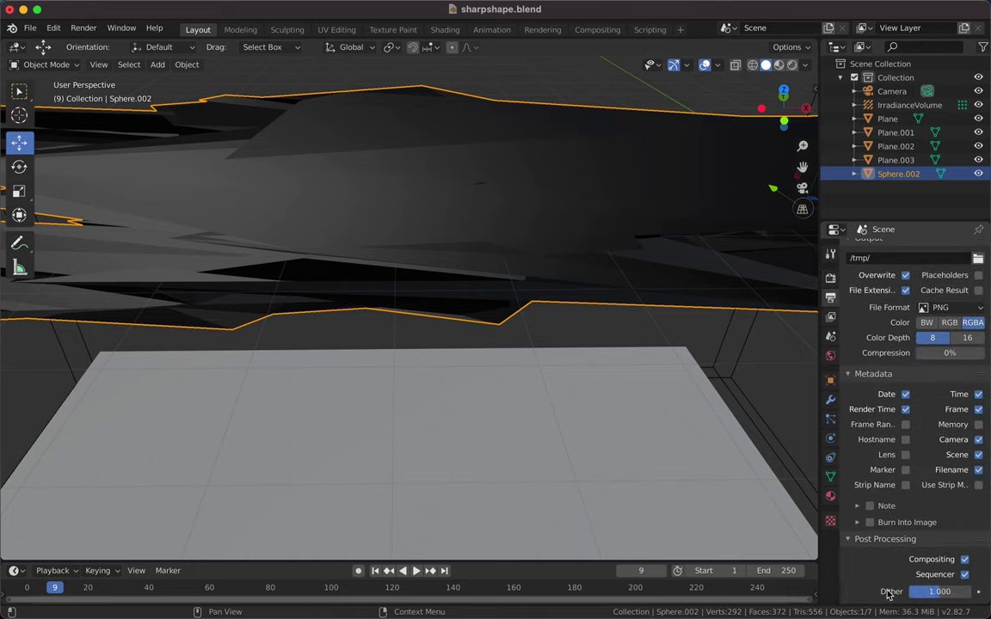
{"action": "key", "text": "ctrl+Tab"}
{"action": "key", "text": "ctrl+shift+Tab"}
{"action": "key", "text": "ctrl+shift+Tab"}
{"action": "key", "text": "ctrl+shift+Tab"}
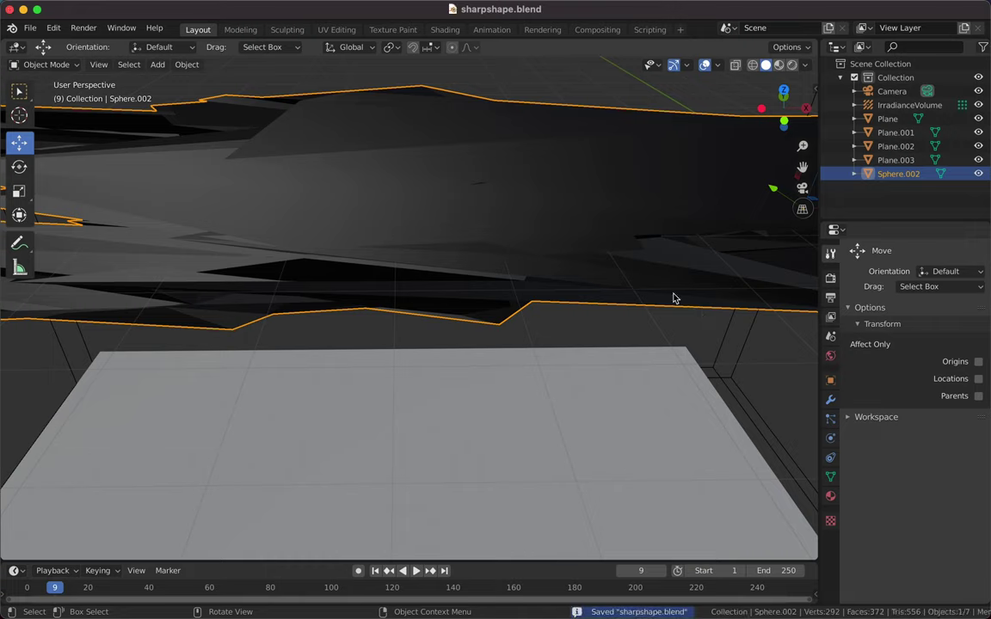
Step: Render the final image, then return to camera view and the render settings
{"action": "left_click", "coordinate": [83, 28]}
{"action": "left_click", "coordinate": [96, 44]}
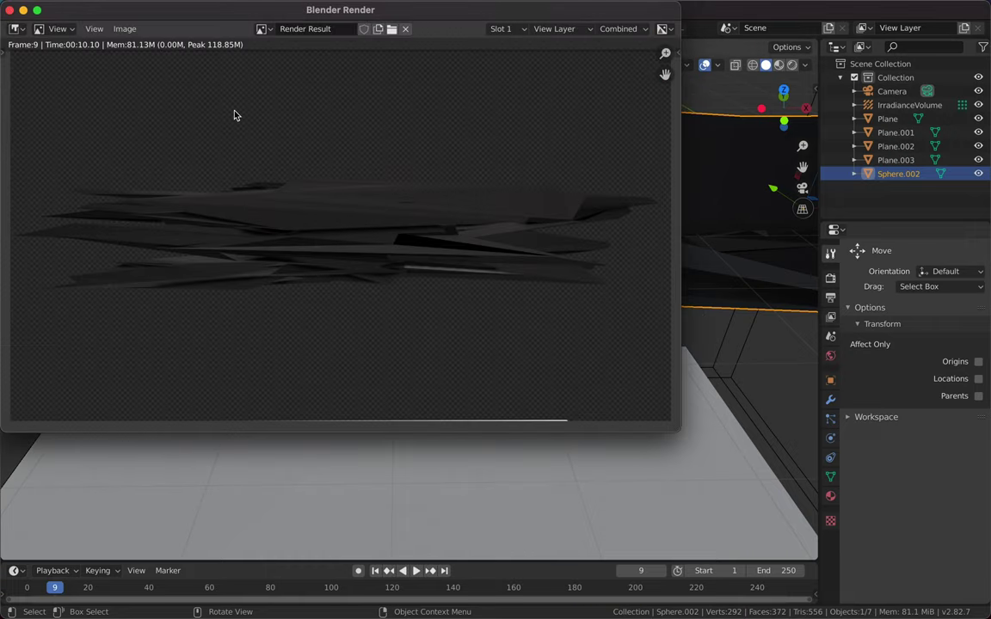
{"action": "key", "text": "Escape"}
{"action": "left_click", "coordinate": [99, 65]}
{"action": "left_click", "coordinate": [301, 201]}
{"action": "left_click", "coordinate": [830, 278]}
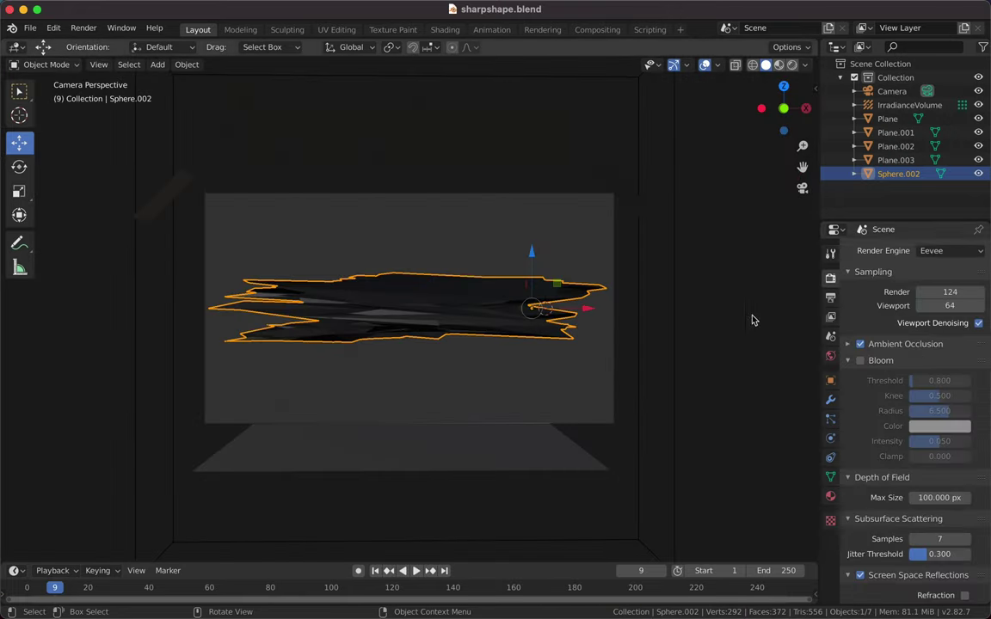
{"action": "scroll", "coordinate": [917, 292], "scroll_direction": "up", "scroll_amount": 8}
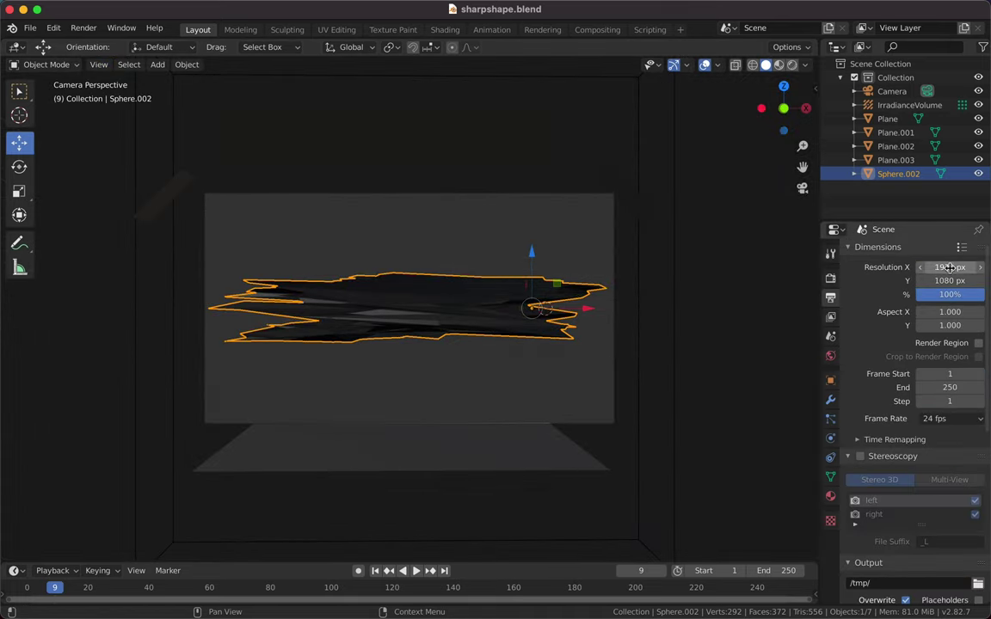
{"action": "mouse_move", "coordinate": [937, 267]}
{"action": "left_mouse_down"}
{"action": "mouse_move", "coordinate": [972, 266]}
{"action": "mouse_move", "coordinate": [963, 280]}
{"action": "mouse_move", "coordinate": [981, 267]}
{"action": "mouse_move", "coordinate": [929, 280]}
{"action": "left_mouse_up"}
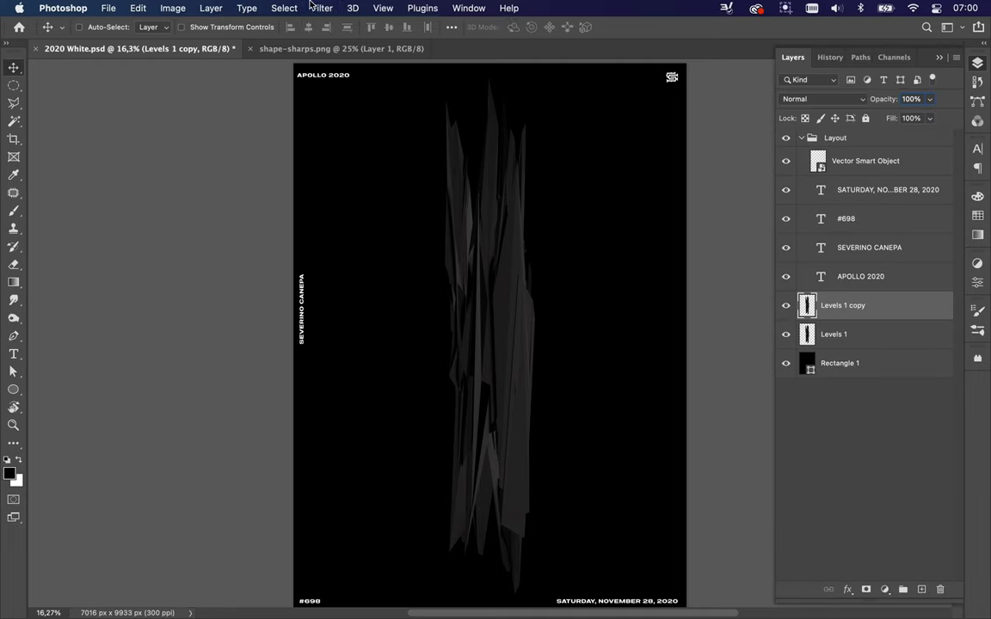
Step: Apply a Trace Contour filter to the Levels 1 copy shard layer
{"action": "left_click", "coordinate": [321, 7]}
{"action": "left_click", "coordinate": [538, 385]}
{"action": "left_click", "coordinate": [19, 254]}
{"action": "mouse_move", "coordinate": [31, 222]}
{"action": "left_mouse_down"}
{"action": "mouse_move", "coordinate": [21, 222]}
{"action": "mouse_move", "coordinate": [38, 224]}
{"action": "left_mouse_up"}
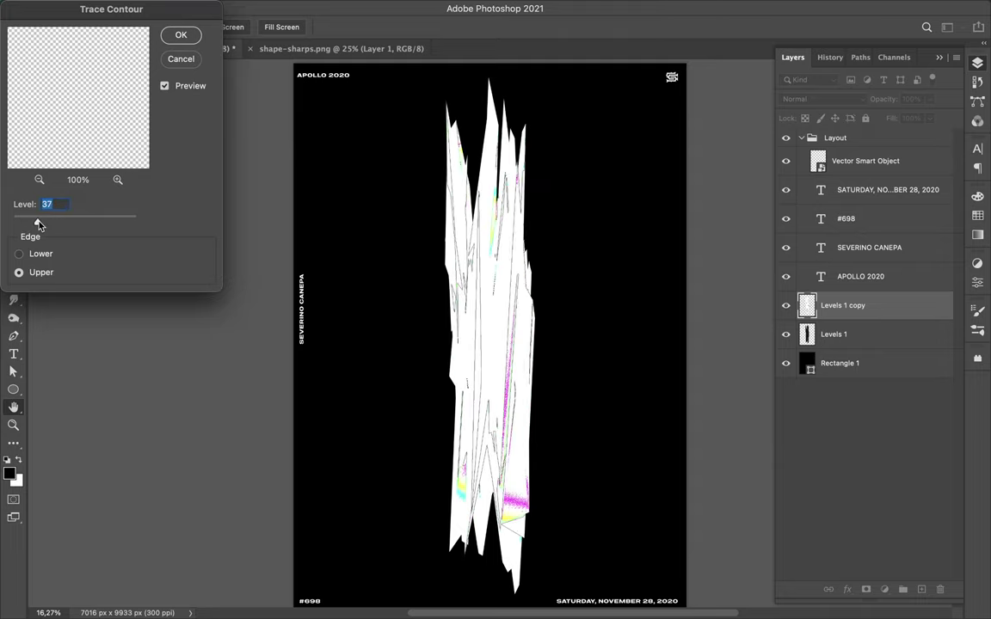
{"action": "left_click", "coordinate": [181, 35]}
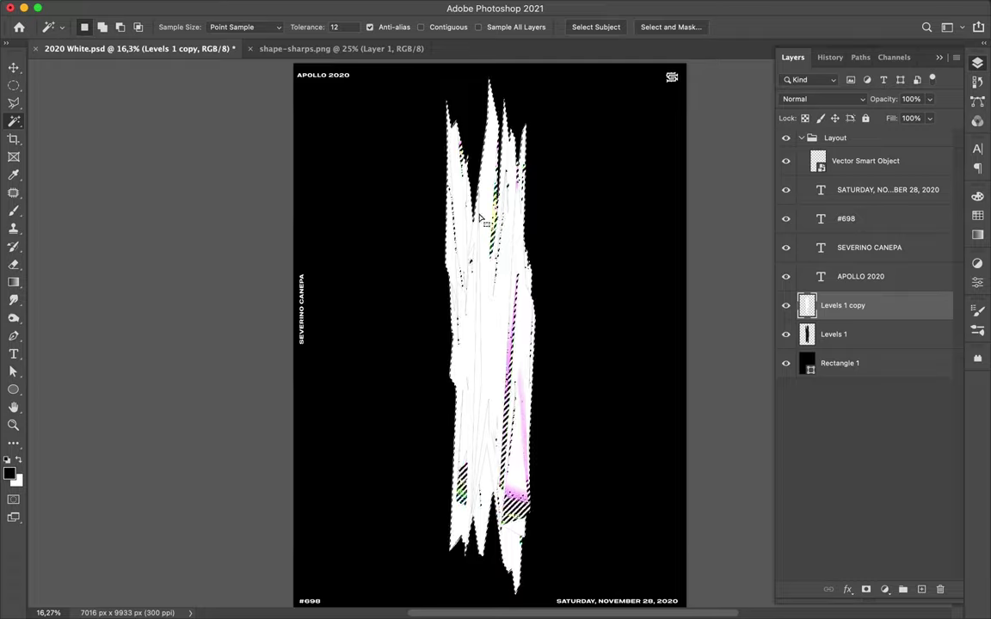
Step: Set the layer to Overlay and apply a 38.8-pixel Gaussian Blur
{"action": "scroll", "coordinate": [486, 292], "scroll_direction": "up", "scroll_amount": 3, "text": "alt"}
{"action": "scroll", "coordinate": [467, 268], "scroll_direction": "up", "scroll_amount": 5, "text": "alt"}
{"action": "key", "text": "super+0"}
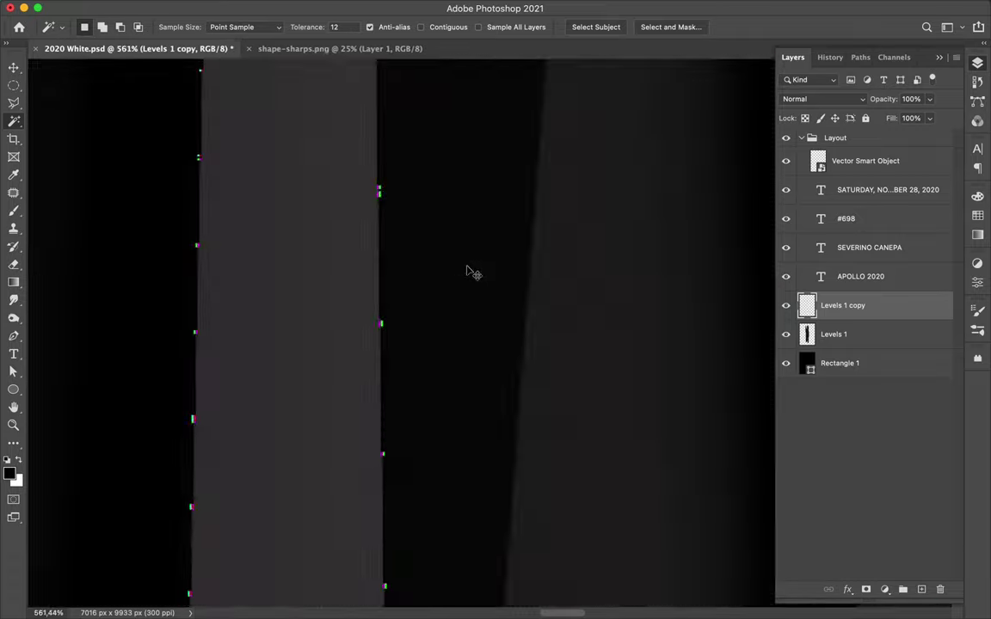
{"action": "key", "text": "v"}
{"action": "left_click", "coordinate": [822, 99]}
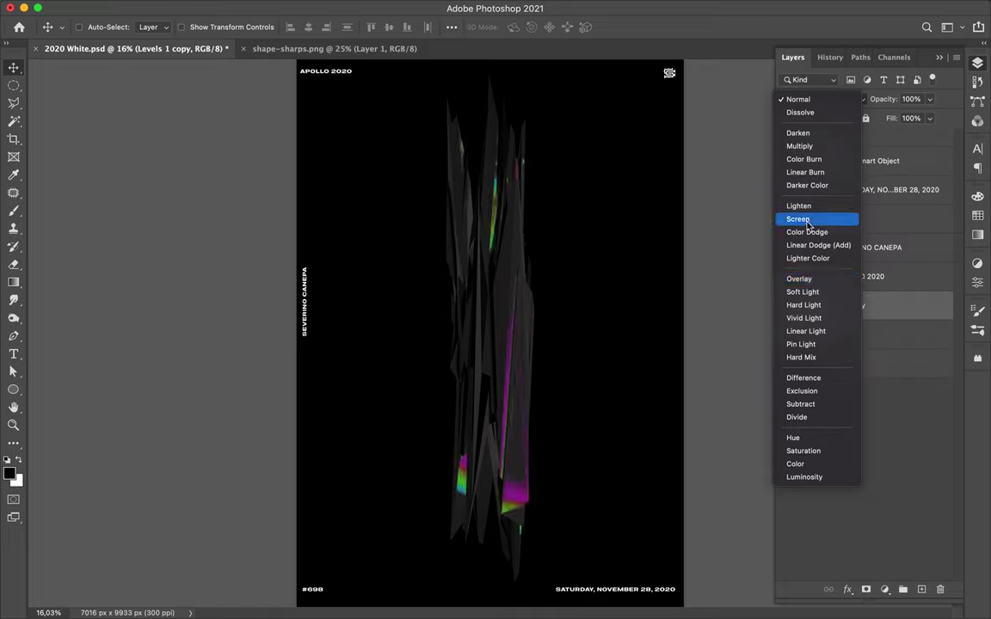
{"action": "left_click", "coordinate": [799, 279]}
{"action": "left_click", "coordinate": [384, 8]}
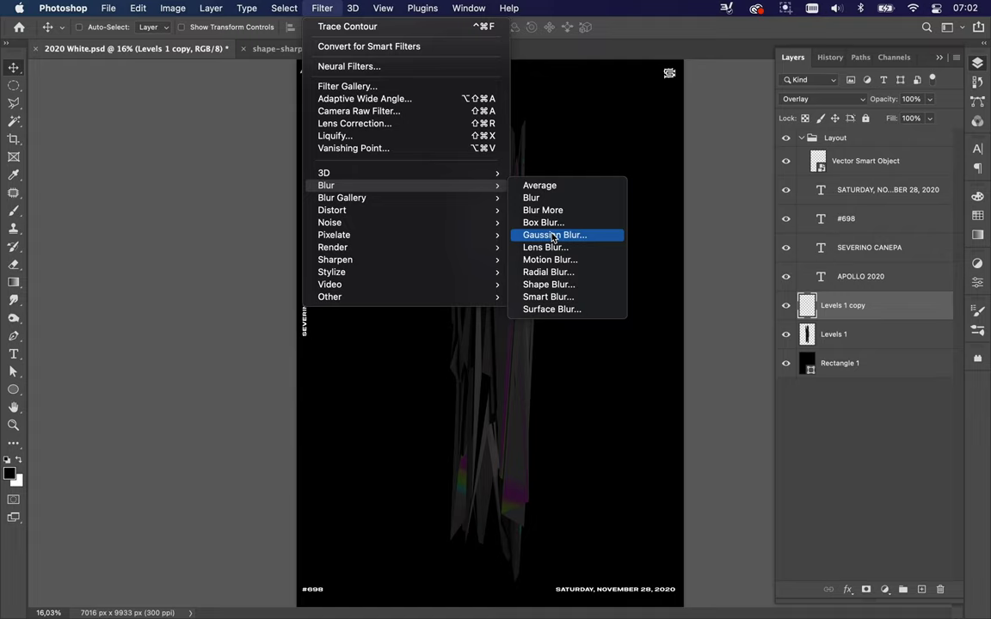
{"action": "left_click", "coordinate": [568, 232]}
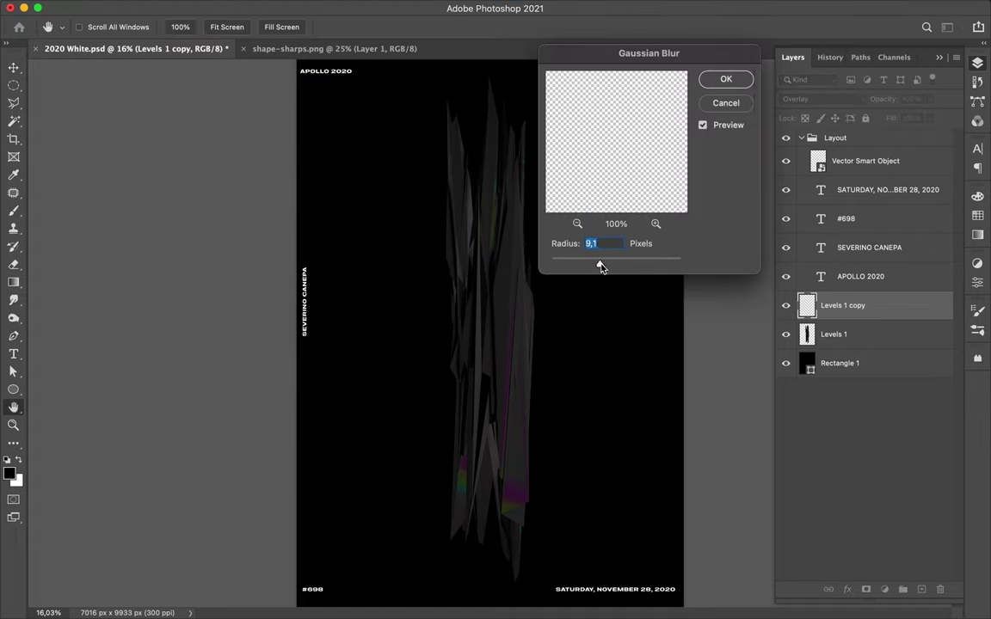
{"action": "left_click_drag", "start_coordinate": [616, 269], "coordinate": [629, 268]}
{"action": "left_click", "coordinate": [726, 78]}
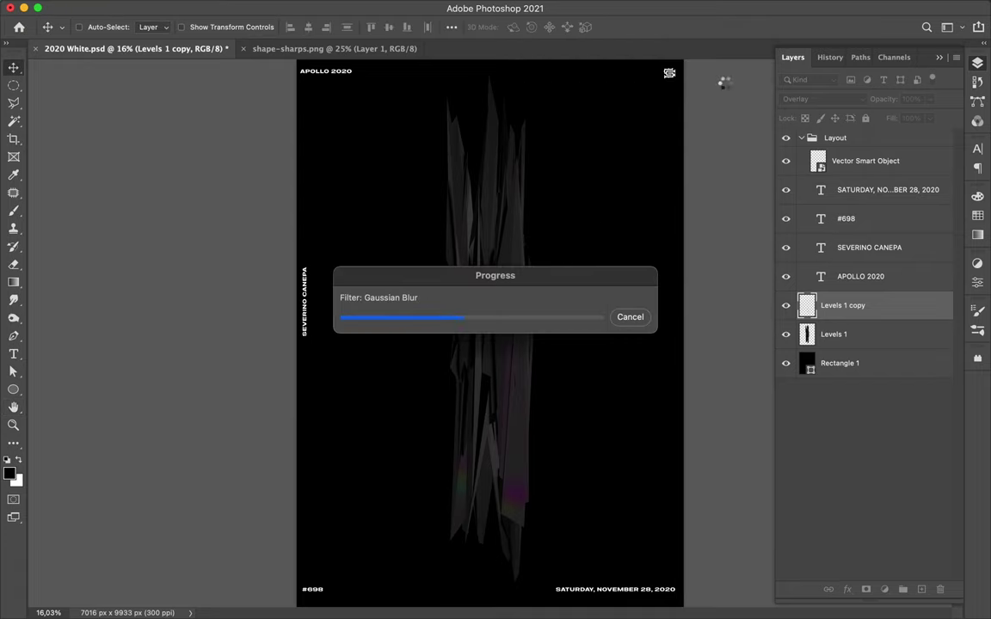
Step: Duplicate the Levels 1 layer as Levels 1 copy 2
{"action": "left_click", "coordinate": [828, 334]}
{"action": "left_click_drag", "start_coordinate": [827, 334], "coordinate": [827, 297], "text": "alt"}
{"action": "left_click", "coordinate": [322, 8]}
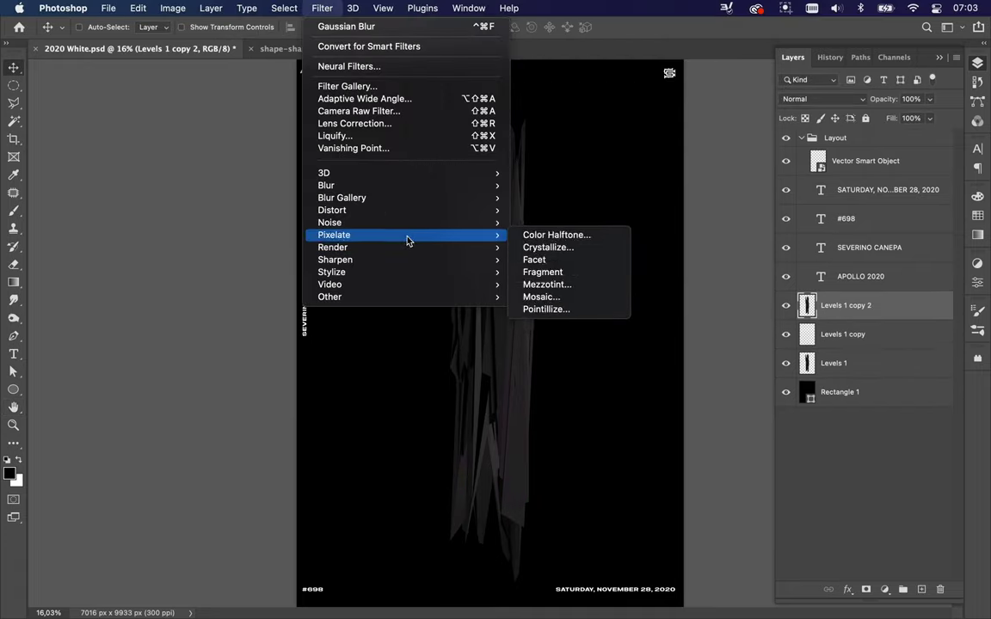
{"action": "mouse_move", "coordinate": [332, 247]}
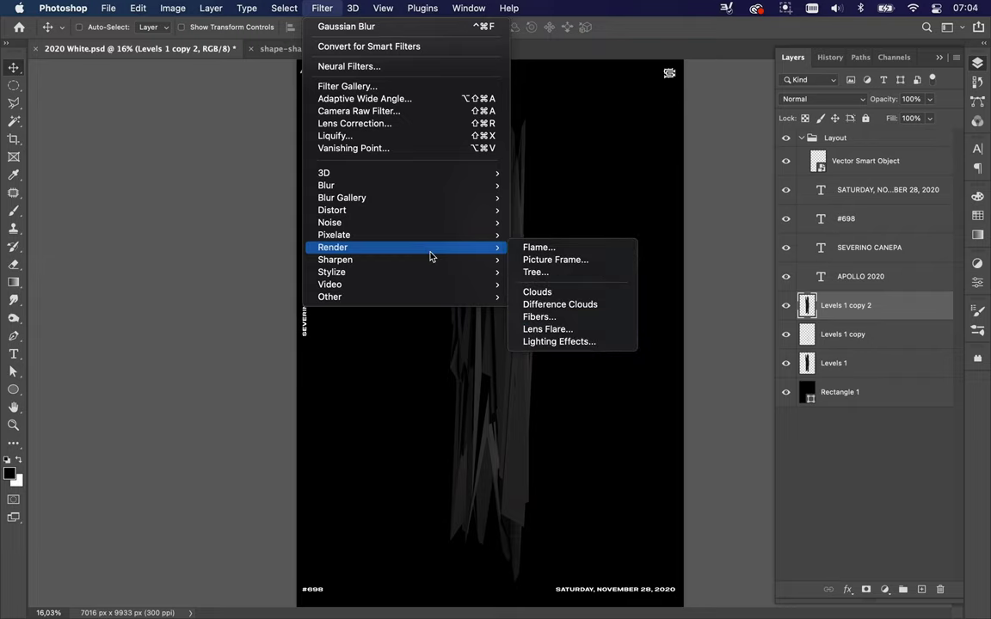
Step: Trace the contours of Levels 1 copy 2 at a higher threshold and invert it
{"action": "left_click", "coordinate": [550, 367]}
{"action": "mouse_move", "coordinate": [36, 222]}
{"action": "left_mouse_down"}
{"action": "mouse_move", "coordinate": [56, 224]}
{"action": "mouse_move", "coordinate": [16, 224]}
{"action": "left_mouse_up"}
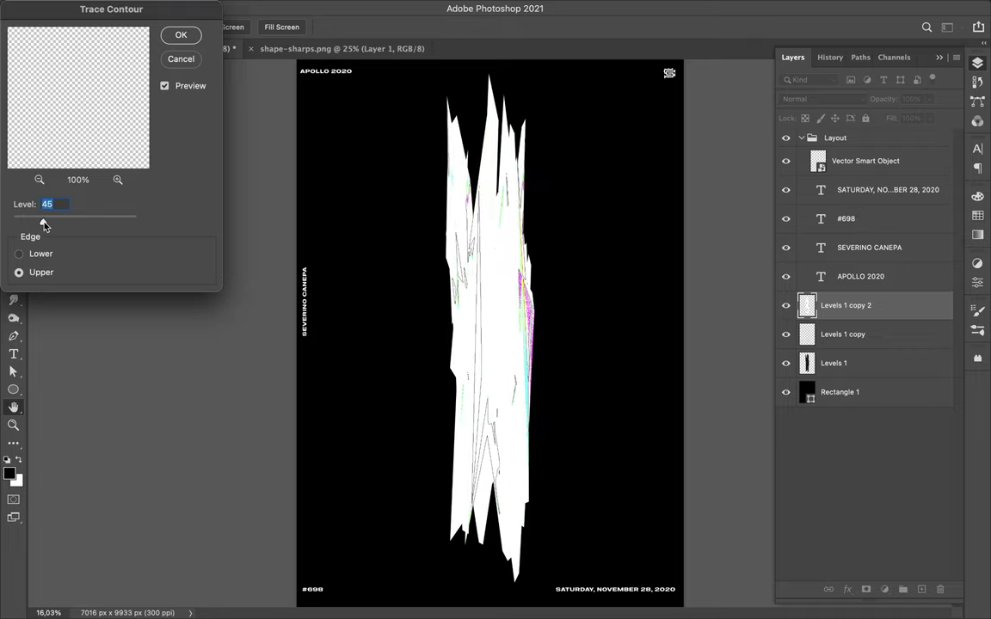
{"action": "key", "text": "Return"}
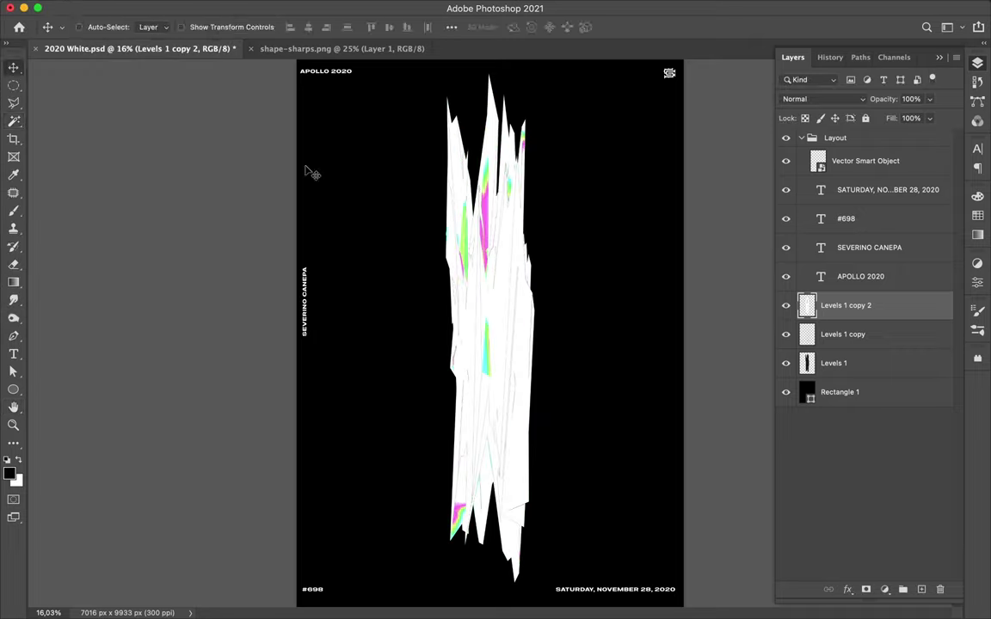
{"action": "key", "text": "Delete"}
{"action": "key", "text": "ctrl+d"}
Step: Set the layer to Hard Light and soften it with a 4.5-pixel Gaussian Blur
{"action": "key", "text": "v"}
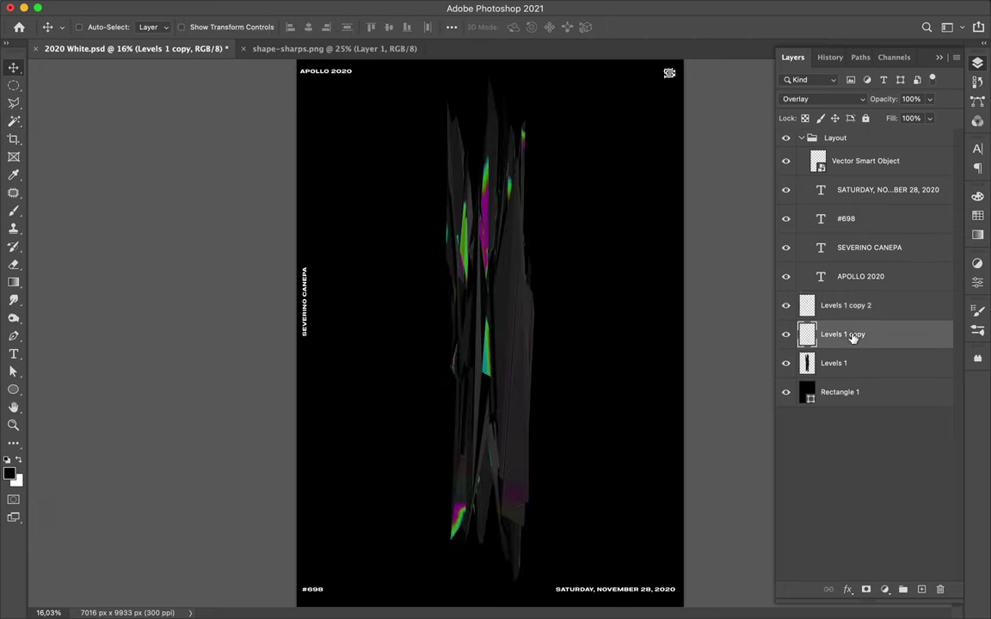
{"action": "left_click", "coordinate": [822, 99]}
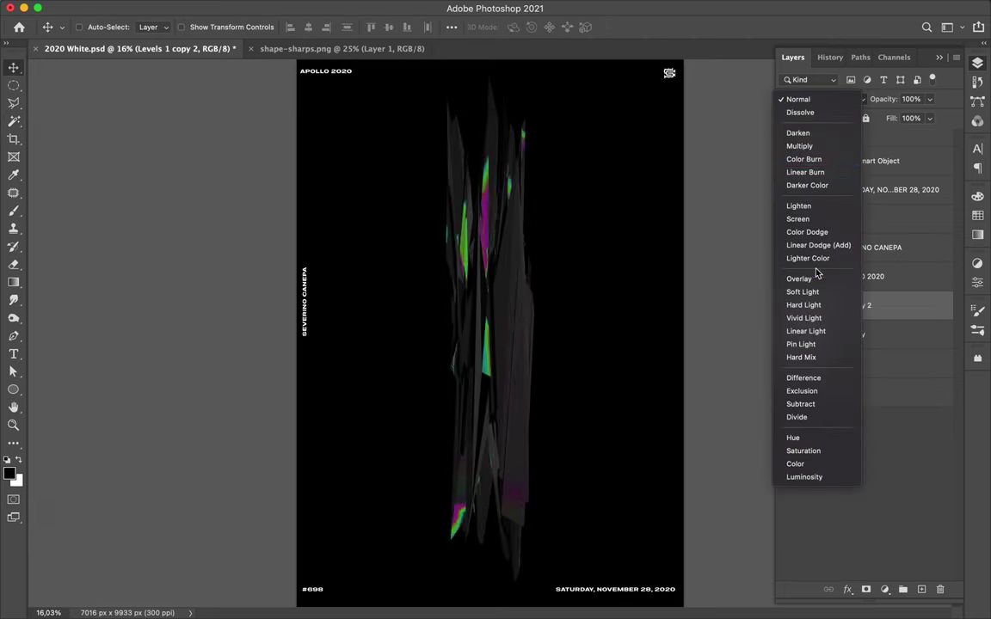
{"action": "left_click", "coordinate": [803, 305]}
{"action": "left_click", "coordinate": [354, 8]}
{"action": "left_click", "coordinate": [542, 234]}
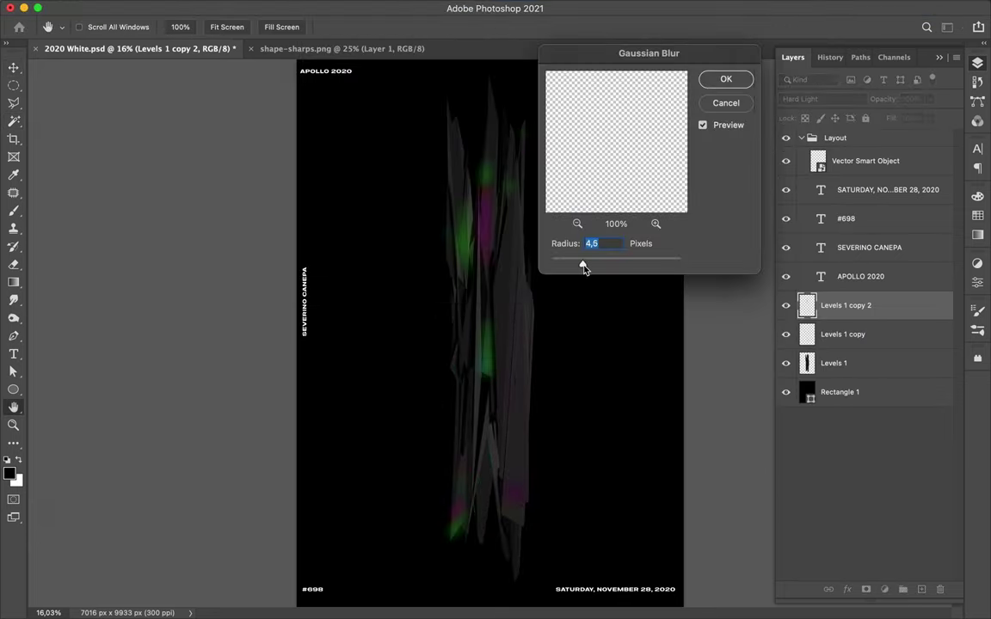
{"action": "left_click", "coordinate": [737, 76]}
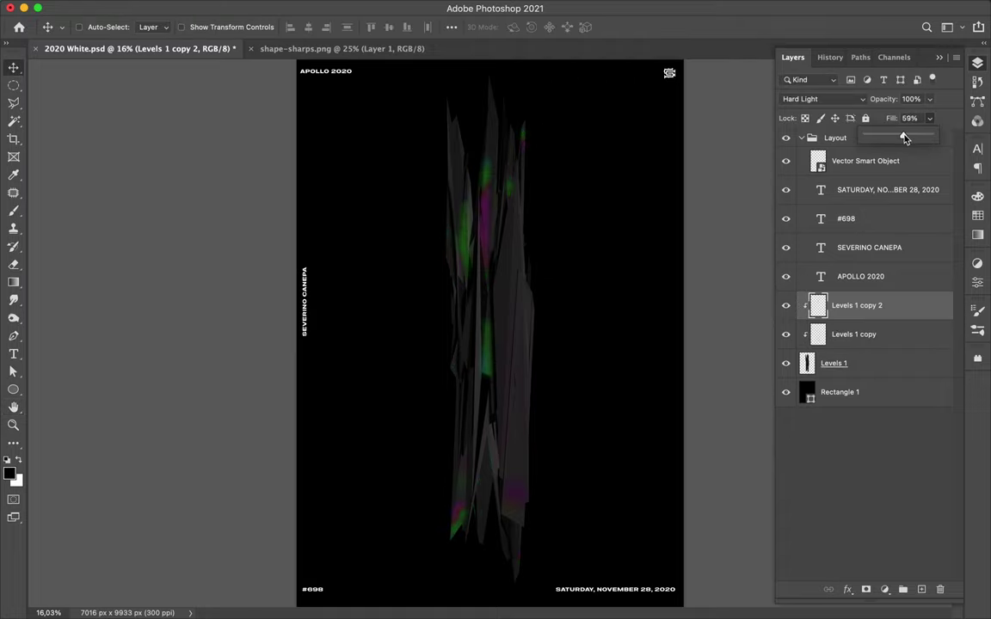
{"action": "left_click", "coordinate": [851, 393]}
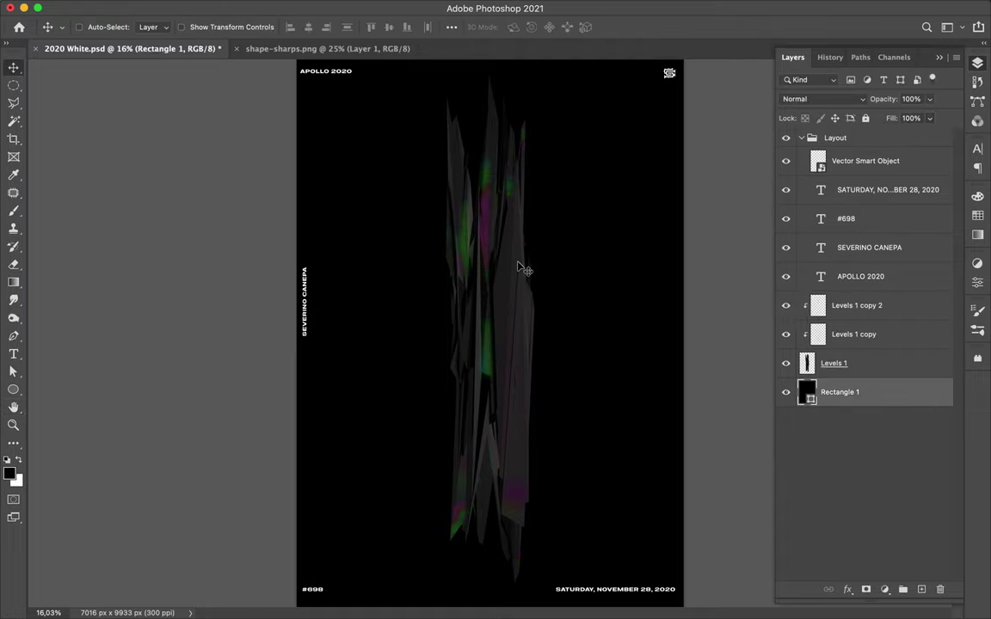
Step: Commit the large KE text and change its font to Archia SemiBold
{"action": "left_click", "coordinate": [816, 317]}
{"action": "key", "text": "ctrl+t"}
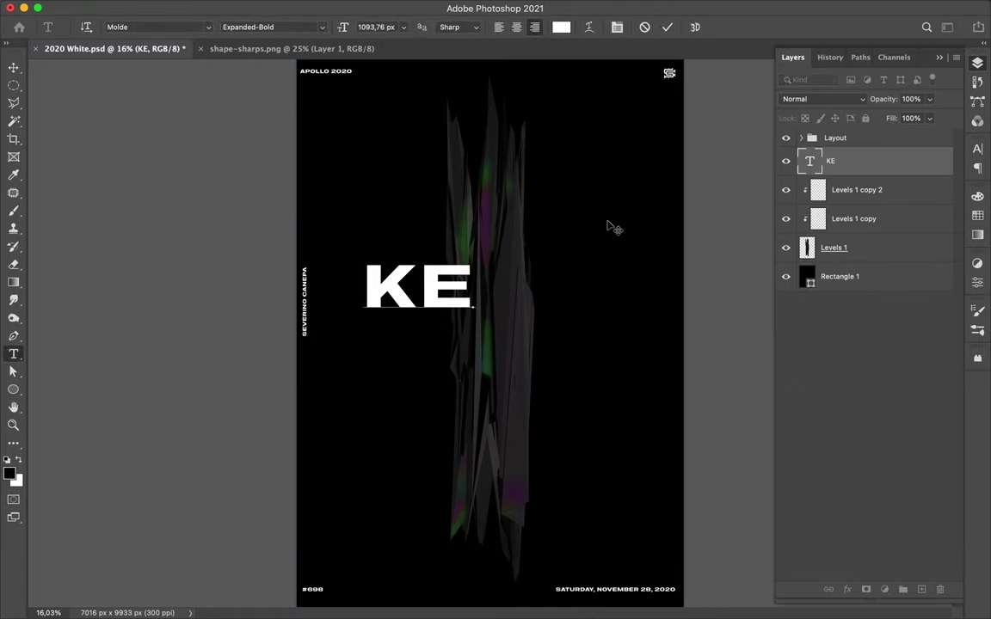
{"action": "key", "text": "ctrl+t"}
{"action": "left_click", "coordinate": [891, 167]}
{"action": "key", "text": "Down"}
{"action": "key", "text": "Down"}
{"action": "key", "text": "Down"}
{"action": "key", "text": "Down"}
{"action": "key", "text": "Down"}
{"action": "key", "text": "Down"}
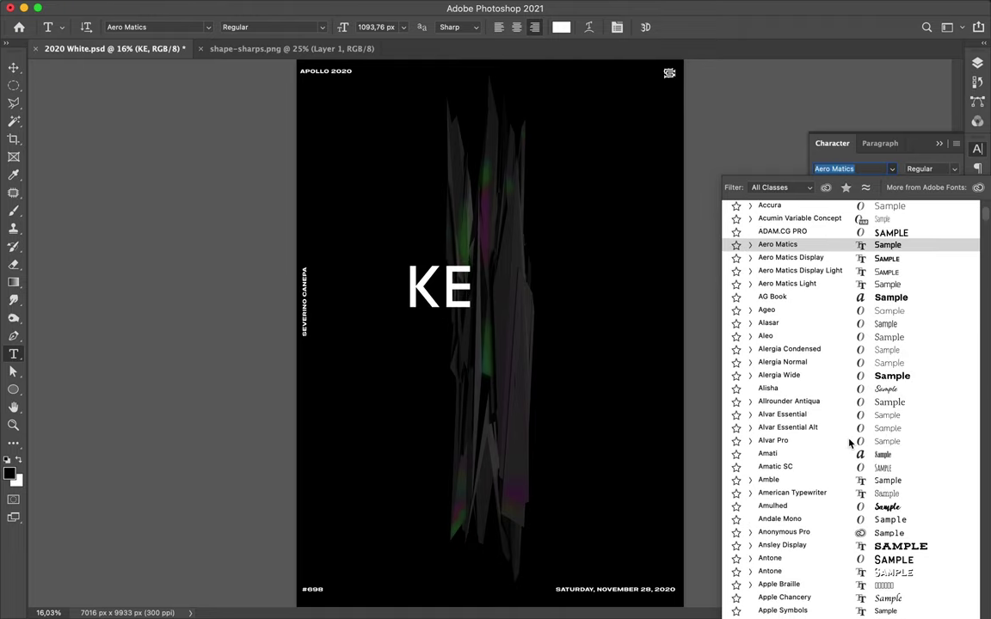
{"action": "left_click", "coordinate": [749, 270]}
{"action": "scroll", "coordinate": [801, 354], "scroll_direction": "down", "scroll_amount": 3}
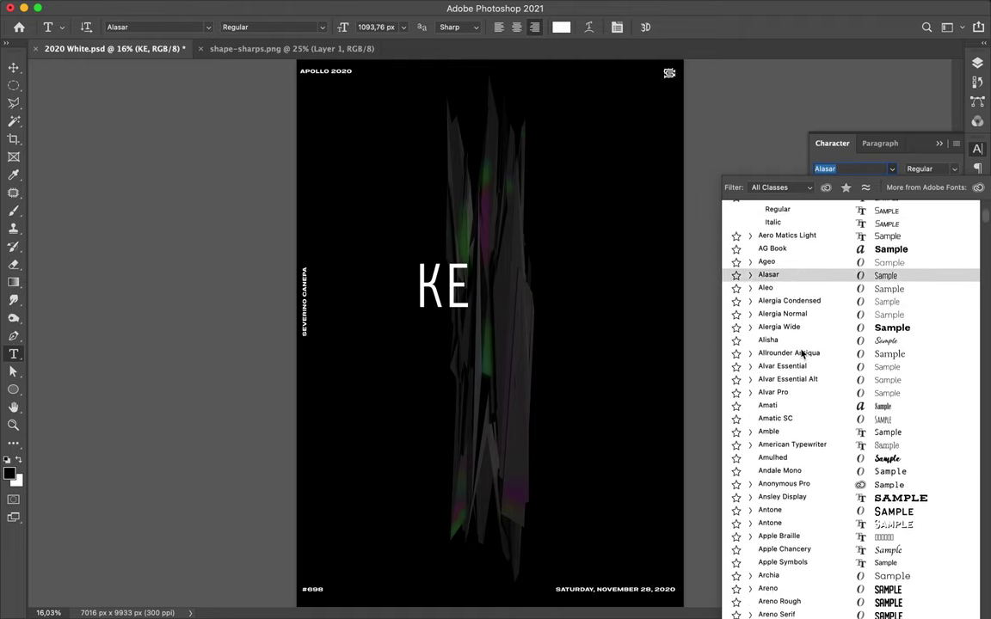
{"action": "scroll", "coordinate": [801, 353], "scroll_direction": "down", "scroll_amount": 3}
{"action": "left_click", "coordinate": [749, 491]}
{"action": "left_click", "coordinate": [778, 483]}
{"action": "left_click", "coordinate": [927, 202]}
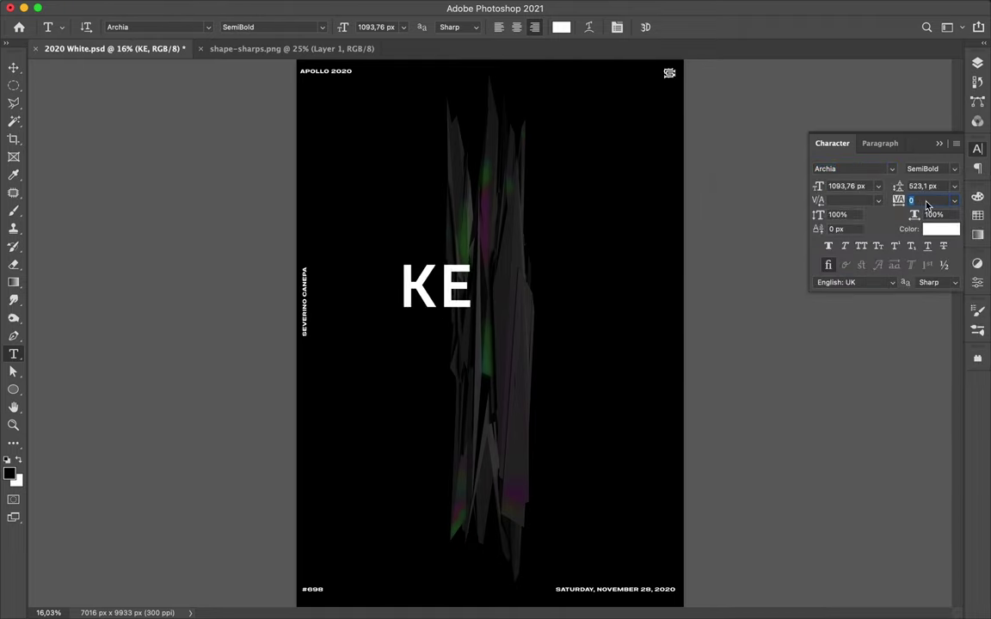
{"action": "key", "text": "Return"}
Step: Duplicate KE to the lower right, retype it as EN, and move it below the shards
{"action": "left_click_drag", "start_coordinate": [413, 219], "coordinate": [581, 422], "text": "alt"}
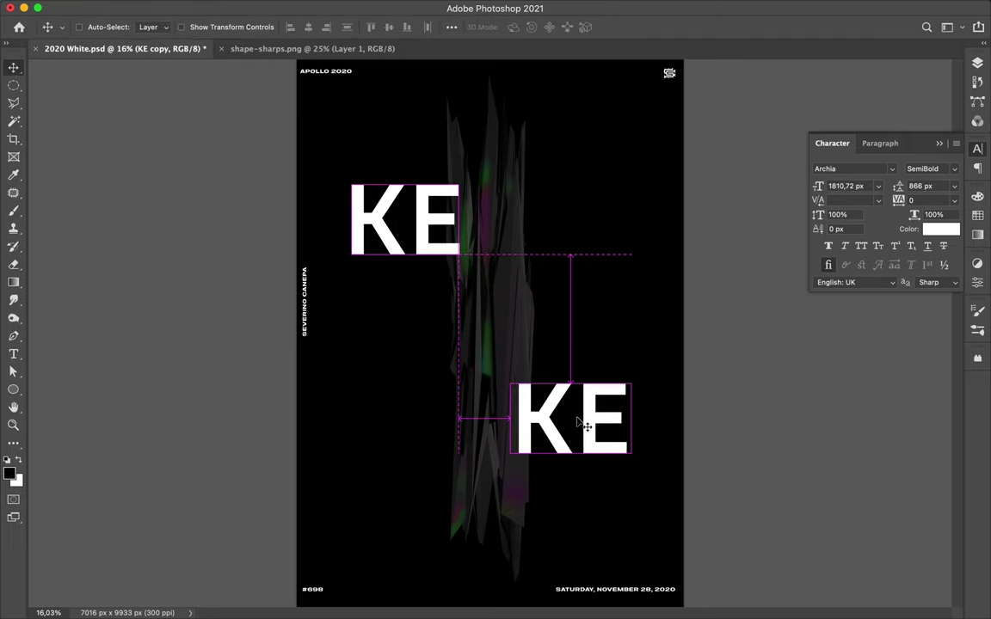
{"action": "double_click", "coordinate": [568, 421]}
{"action": "type", "text": "EN"}
{"action": "key", "text": "ctrl+Return"}
{"action": "key", "text": "F7"}
{"action": "left_click_drag", "start_coordinate": [855, 178], "coordinate": [875, 283]}
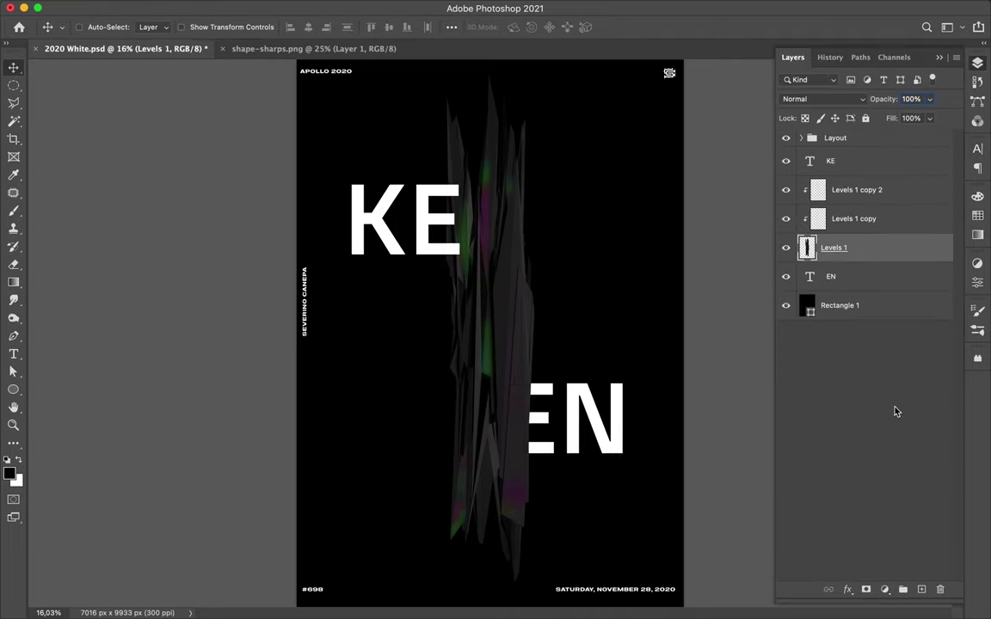
{"action": "key", "text": "ctrl+shift+alt+n"}
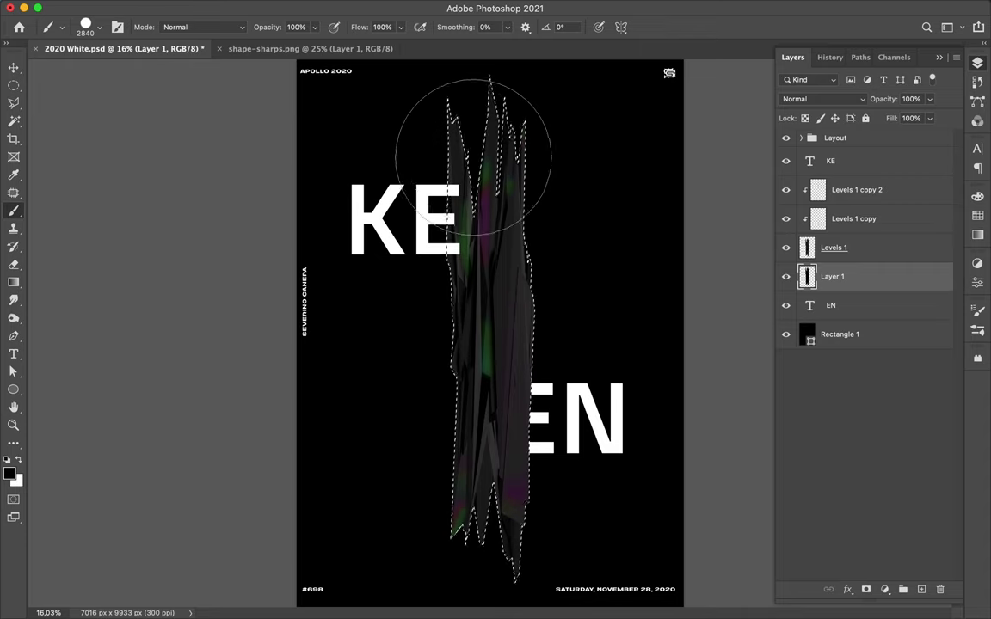
Step: Gaussian-blur the shard fill layer into a glow and move it above KE
{"action": "left_click", "coordinate": [327, 9]}
{"action": "left_click", "coordinate": [571, 239]}
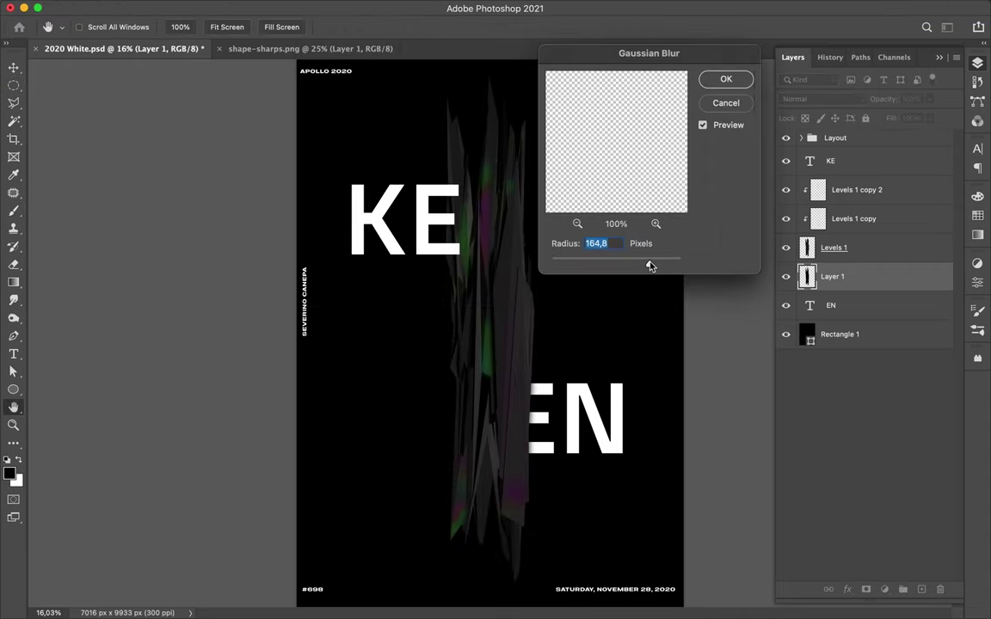
{"action": "left_click", "coordinate": [725, 80]}
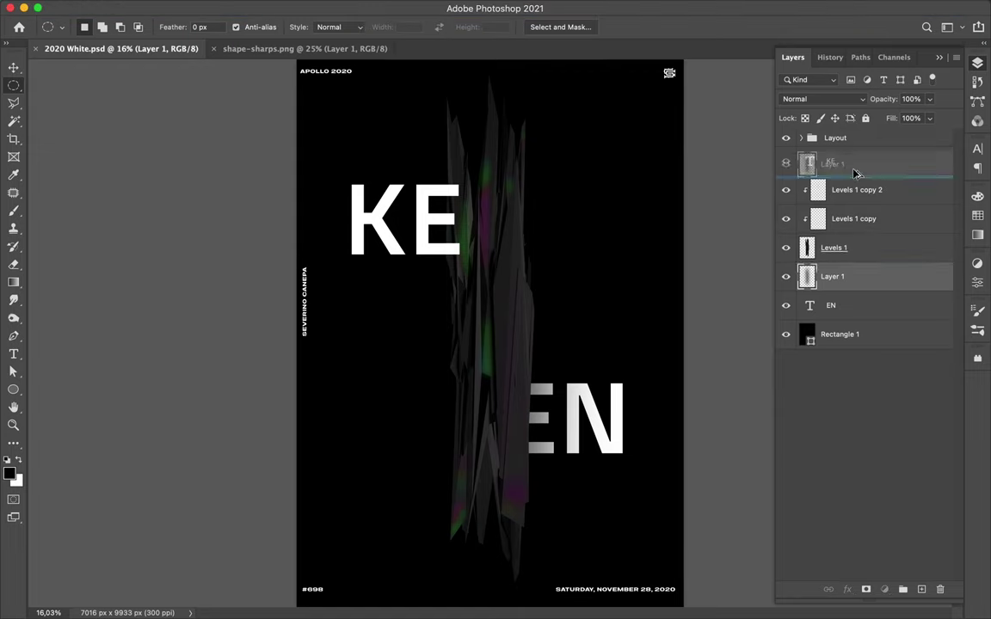
{"action": "left_click_drag", "start_coordinate": [415, 309], "coordinate": [330, 250]}
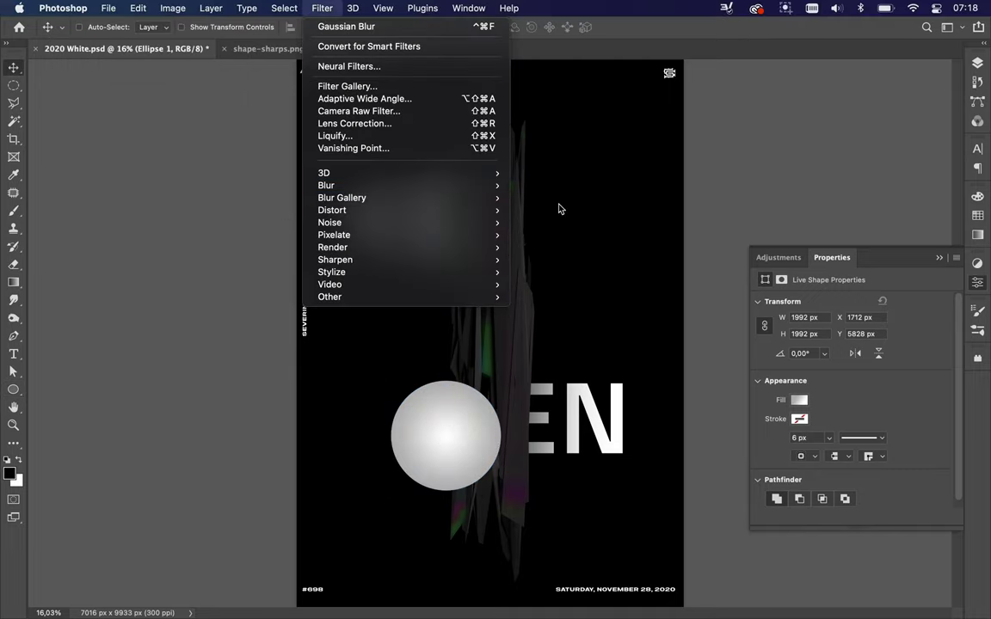
Step: Convert the grey gradient circle to a smart object and give it a soft Gaussian Blur
{"action": "left_click", "coordinate": [346, 26]}
{"action": "left_click", "coordinate": [529, 234]}
{"action": "left_click_drag", "start_coordinate": [670, 263], "coordinate": [668, 264]}
{"action": "key", "text": "Return"}
Step: Rasterize the ellipse layer and delete the blurred glow outside the circle
{"action": "key", "text": "m"}
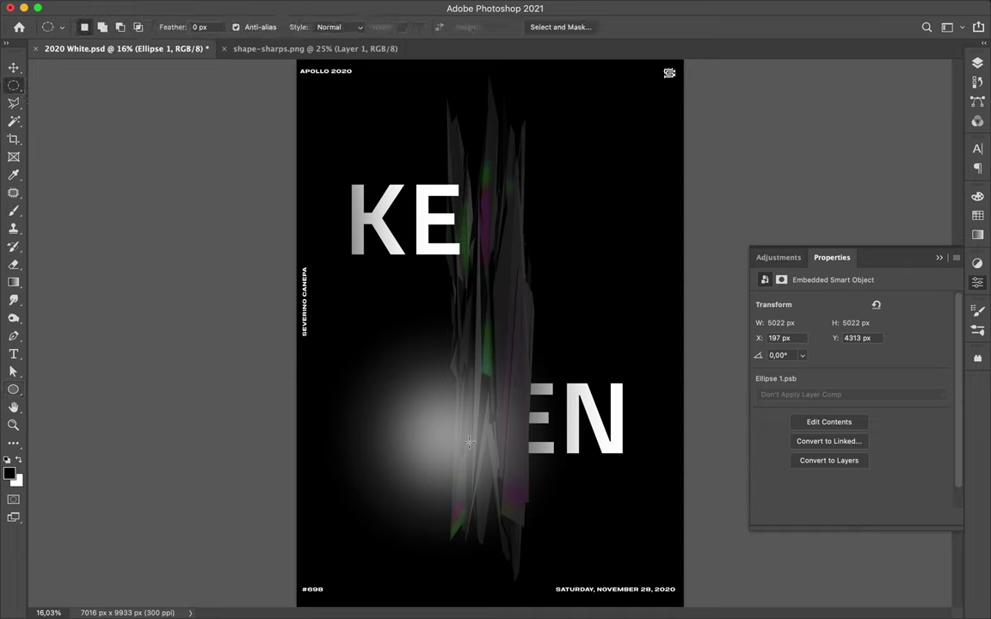
{"action": "key", "text": "ctrl+shift+i"}
{"action": "key", "text": "F7"}
{"action": "key", "text": "BackSpace"}
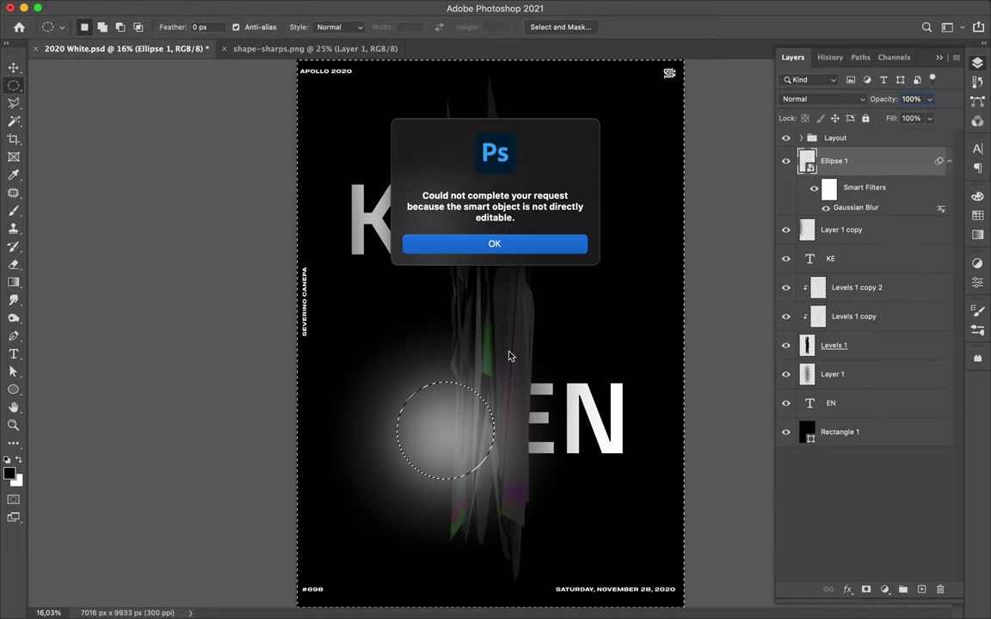
{"action": "key", "text": "Return"}
{"action": "right_click", "coordinate": [869, 162]}
{"action": "left_click", "coordinate": [740, 205]}
{"action": "key", "text": "BackSpace"}
{"action": "key", "text": "ctrl+d"}
Step: Duplicate the sphere layer and add noise to the copy for fine grain
{"action": "key", "text": "v"}
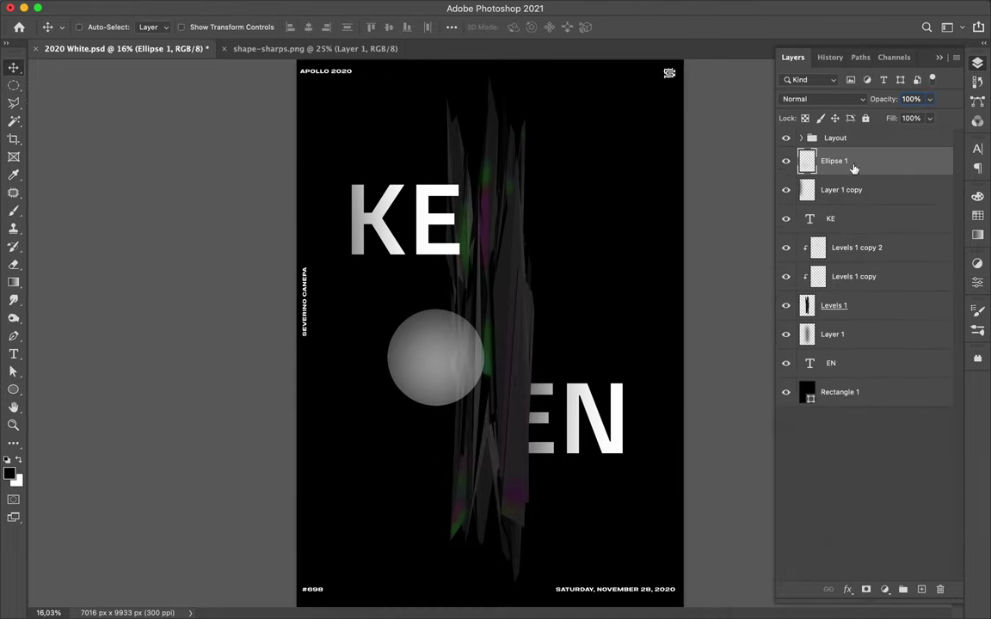
{"action": "key", "text": "ctrl+j"}
{"action": "left_click", "coordinate": [322, 8]}
{"action": "left_click", "coordinate": [530, 223]}
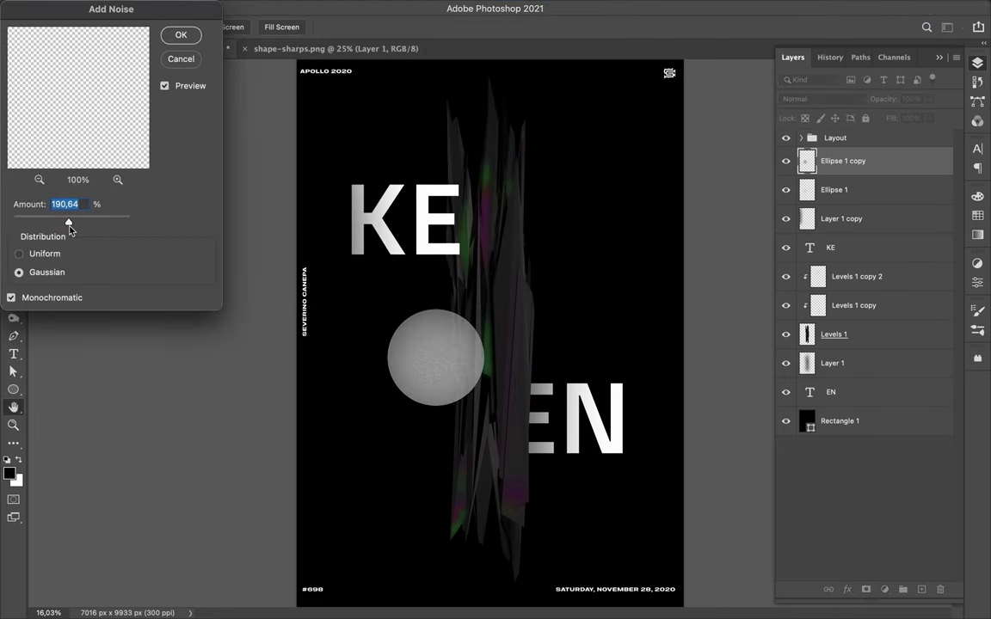
{"action": "left_click", "coordinate": [184, 39]}
{"action": "scroll", "coordinate": [364, 298], "scroll_direction": "up", "scroll_amount": 3, "text": "alt"}
{"action": "scroll", "coordinate": [365, 297], "scroll_direction": "up", "scroll_amount": 4, "text": "alt"}
Step: Soften the grain with a slight Gaussian Blur and merge the copy into the original sphere
{"action": "left_click", "coordinate": [321, 8]}
{"action": "left_click", "coordinate": [529, 213]}
{"action": "left_click_drag", "start_coordinate": [670, 263], "coordinate": [579, 266]}
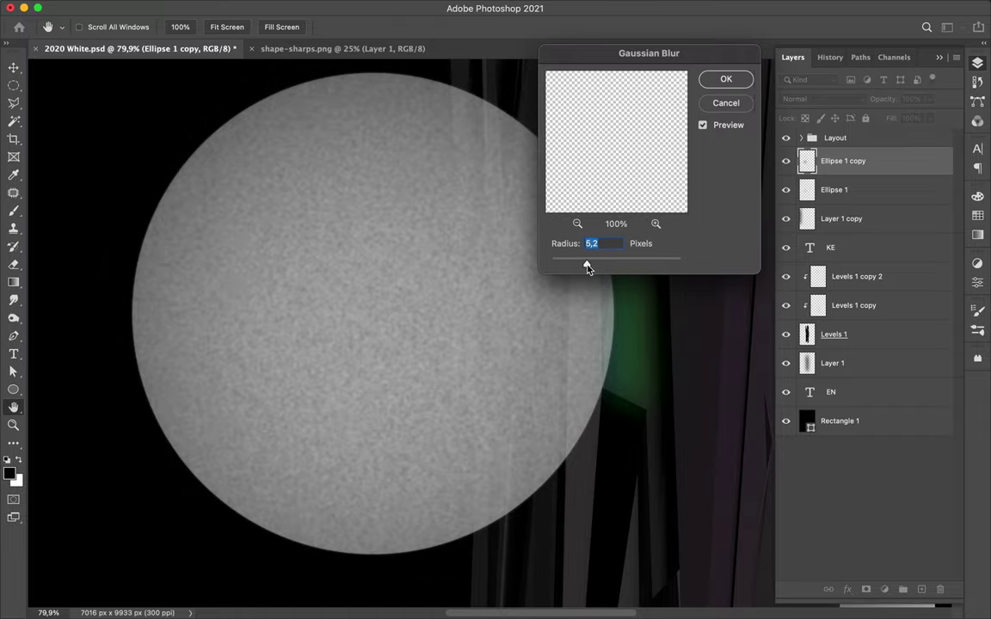
{"action": "left_click", "coordinate": [722, 82]}
{"action": "scroll", "coordinate": [626, 270], "scroll_direction": "down", "scroll_amount": 3, "text": "alt"}
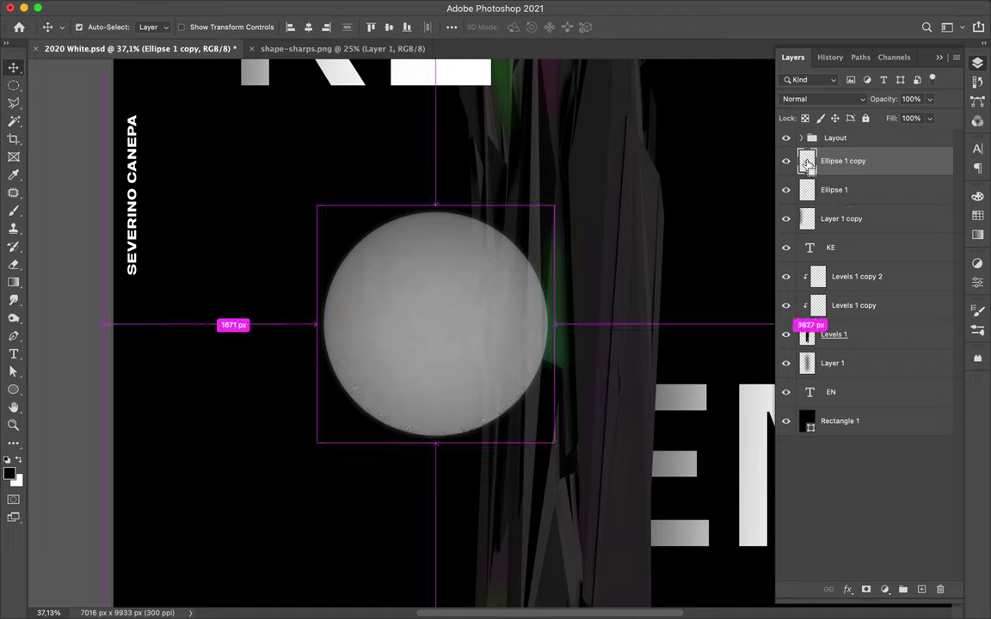
{"action": "left_click", "coordinate": [809, 197], "text": "super"}
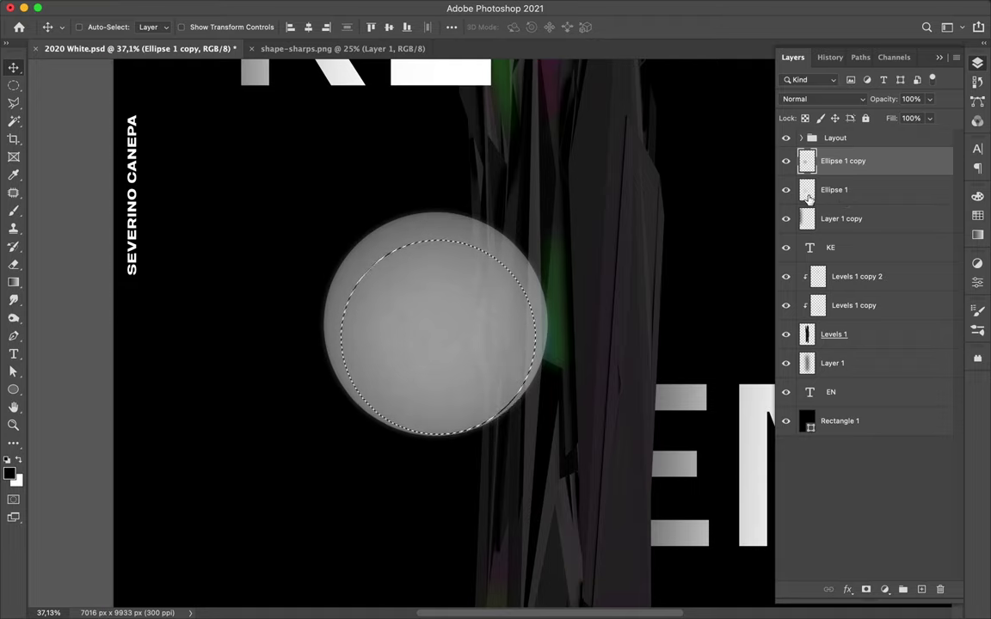
{"action": "key", "text": "super+d"}
{"action": "key", "text": "super+e"}
Step: Move the sphere up beside KE and set its fill to 74%
{"action": "key", "text": "m"}
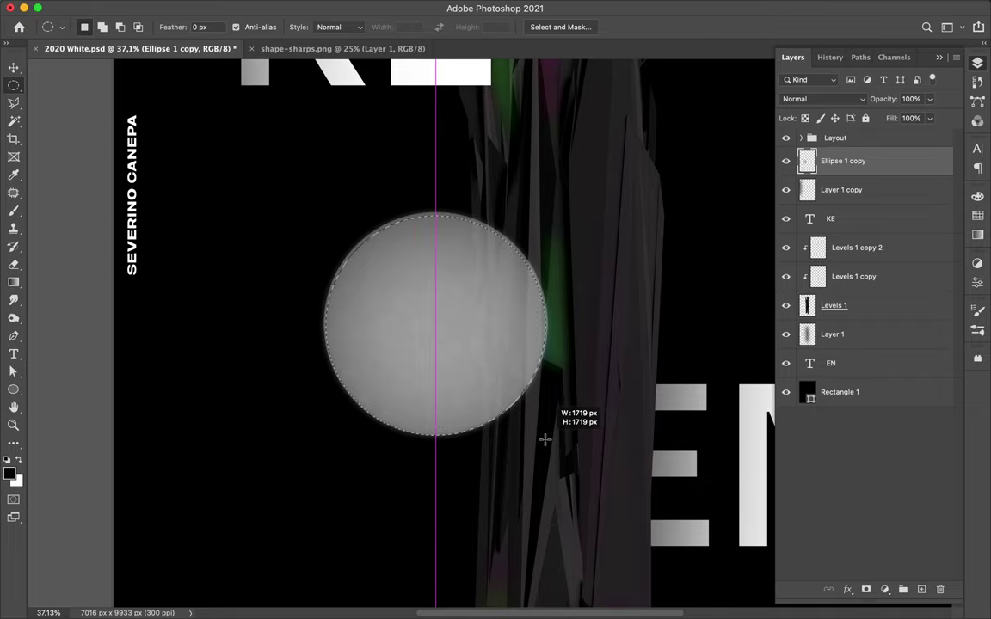
{"action": "key", "text": "v"}
{"action": "key", "text": "super+0"}
{"action": "mouse_move", "coordinate": [484, 348]}
{"action": "left_mouse_down"}
{"action": "mouse_move", "coordinate": [465, 318]}
{"action": "mouse_move", "coordinate": [483, 295]}
{"action": "mouse_move", "coordinate": [596, 225]}
{"action": "left_mouse_up"}
{"action": "key", "text": "shift+7"}
{"action": "key", "text": "shift+4"}
Step: Try skewing the sphere with Free Transform, then cancel the distortion
{"action": "key", "text": "super+t"}
{"action": "right_click", "coordinate": [596, 225]}
{"action": "key", "text": "Escape"}
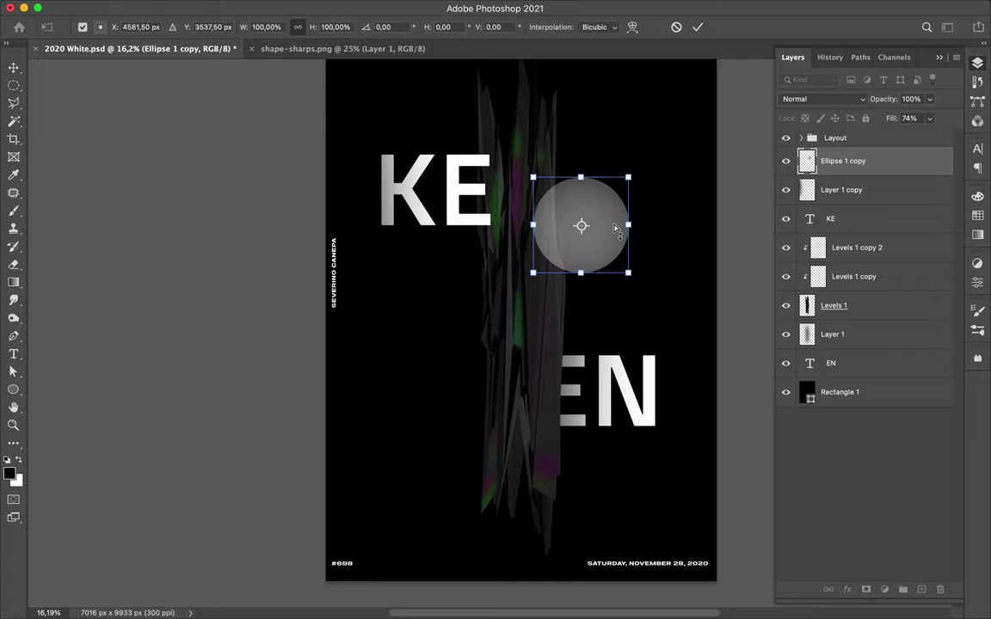
{"action": "key", "text": "Escape"}
{"action": "key", "text": "super+j"}
{"action": "left_click", "coordinate": [785, 161]}
{"action": "key", "text": "super+t"}
{"action": "left_click_drag", "start_coordinate": [628, 225], "coordinate": [632, 249], "text": "super"}
{"action": "left_click_drag", "start_coordinate": [533, 178], "coordinate": [538, 182], "text": "super"}
{"action": "key", "text": "Escape"}
Step: Place a sphere copy at lower left and squeeze it into a narrow tilted oval
{"action": "mouse_move", "coordinate": [630, 230]}
{"action": "left_mouse_down", "text": "alt"}
{"action": "mouse_move", "coordinate": [597, 219]}
{"action": "mouse_move", "coordinate": [538, 315]}
{"action": "mouse_move", "coordinate": [468, 366]}
{"action": "left_mouse_up", "text": "alt"}
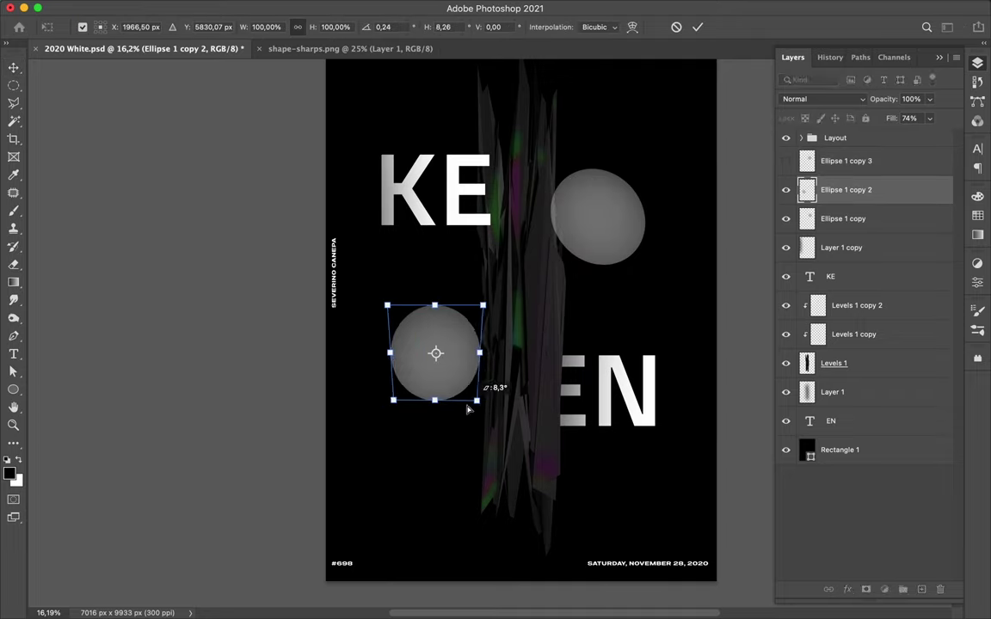
{"action": "mouse_move", "coordinate": [487, 348]}
{"action": "left_mouse_down", "text": "super"}
{"action": "mouse_move", "coordinate": [415, 336]}
{"action": "mouse_move", "coordinate": [435, 381]}
{"action": "mouse_move", "coordinate": [497, 379]}
{"action": "left_mouse_up", "text": "super"}
{"action": "key", "text": "Return"}
{"action": "key", "text": "super+t"}
{"action": "key", "text": "Return"}
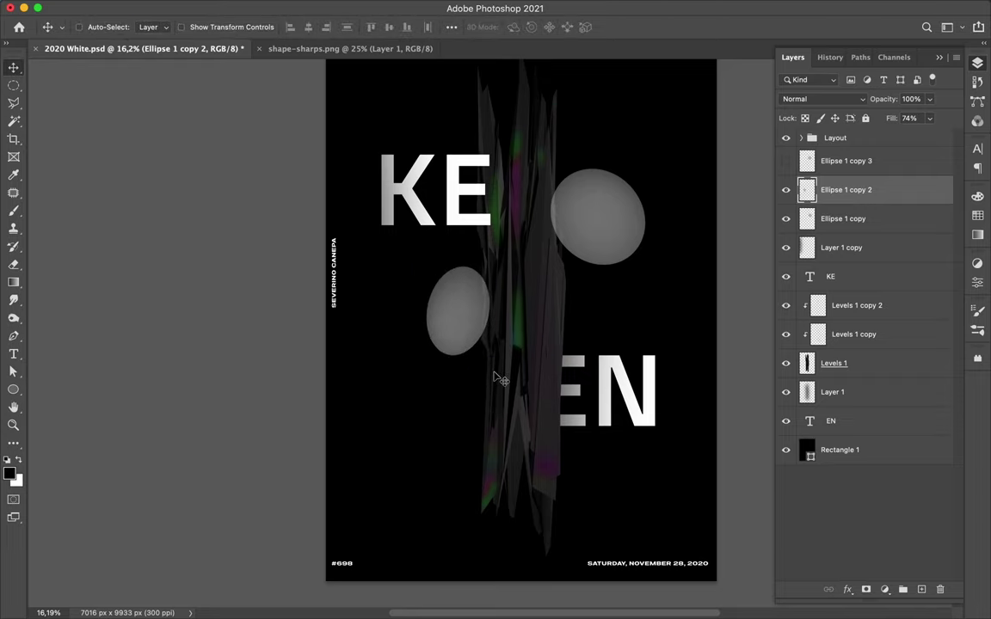
Step: Select the shard Levels layers and merge them into one
{"action": "scroll", "coordinate": [456, 346], "scroll_direction": "up", "scroll_amount": 2, "text": "alt"}
{"action": "left_click", "coordinate": [880, 305]}
{"action": "key", "text": "super+e"}
Step: Duplicate the merged shards, apply High Pass, and blend the copy with Vivid Light
{"action": "key", "text": "super+j"}
{"action": "left_click", "coordinate": [321, 8]}
{"action": "left_click", "coordinate": [535, 311]}
{"action": "key", "text": "Return"}
{"action": "left_click", "coordinate": [821, 99]}
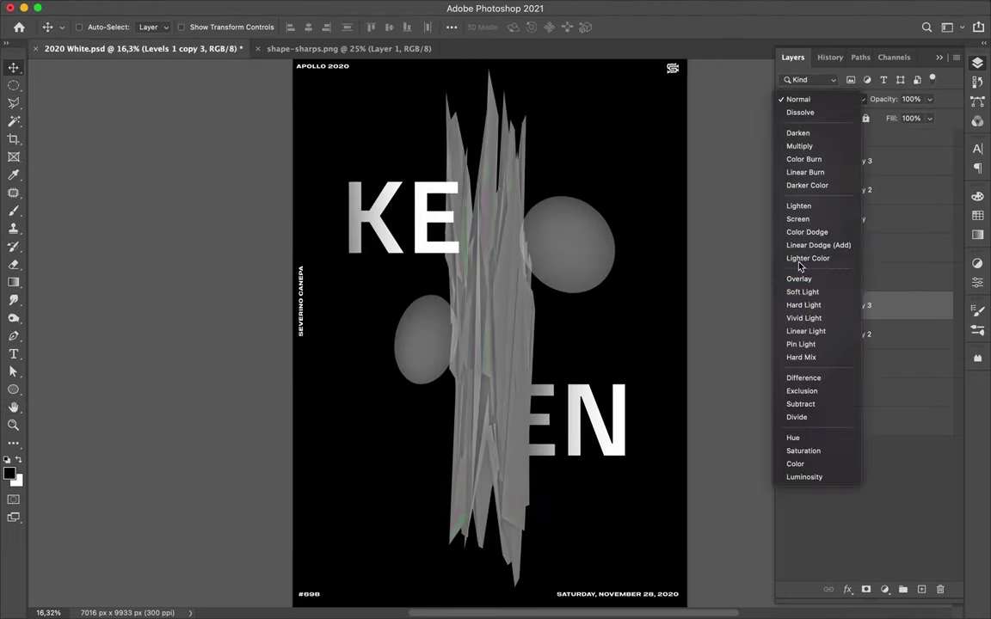
{"action": "left_click", "coordinate": [801, 319]}
Step: Add a Levels adjustment to brighten the shard highlights
{"action": "left_click", "coordinate": [885, 589]}
{"action": "left_click", "coordinate": [907, 383]}
{"action": "key", "text": "super+z"}
{"action": "left_click", "coordinate": [884, 589]}
{"action": "left_click", "coordinate": [894, 369]}
{"action": "left_click_drag", "start_coordinate": [833, 404], "coordinate": [822, 404]}
Step: Add a Hue/Saturation adjustment shifting the shards' hue to -154
{"action": "left_click", "coordinate": [977, 63]}
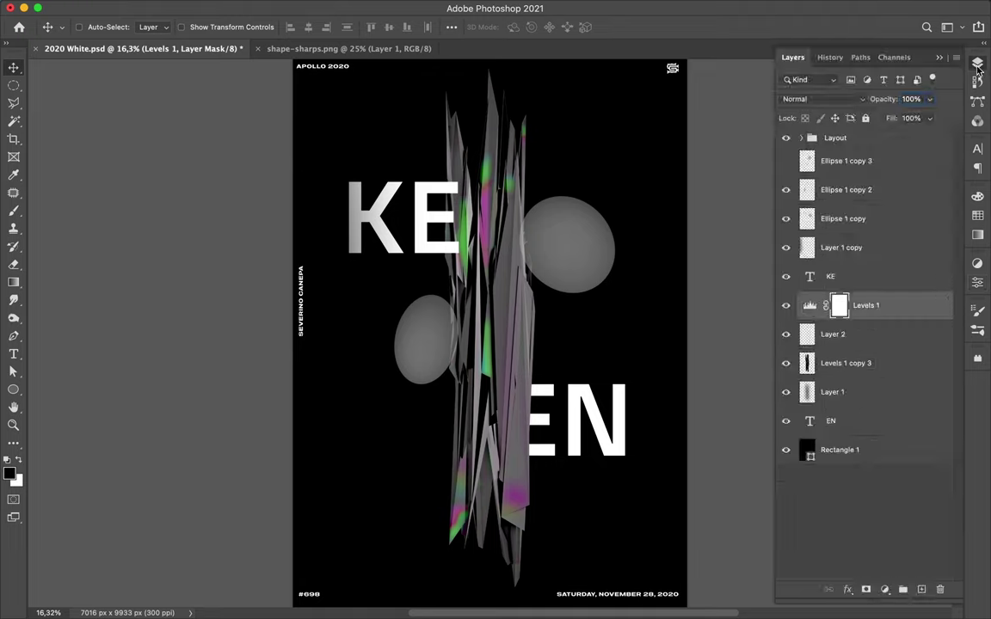
{"action": "left_click", "coordinate": [829, 332]}
{"action": "left_click", "coordinate": [885, 589]}
{"action": "left_click", "coordinate": [886, 462]}
{"action": "mouse_move", "coordinate": [850, 355]}
{"action": "left_mouse_down"}
{"action": "mouse_move", "coordinate": [770, 355]}
{"action": "mouse_move", "coordinate": [941, 355]}
{"action": "left_mouse_up"}
Step: Brighten both spheres with clipped Levels adjustments and merge each into its sphere
{"action": "left_click", "coordinate": [977, 63]}
{"action": "left_click", "coordinate": [884, 589]}
{"action": "left_click", "coordinate": [840, 367]}
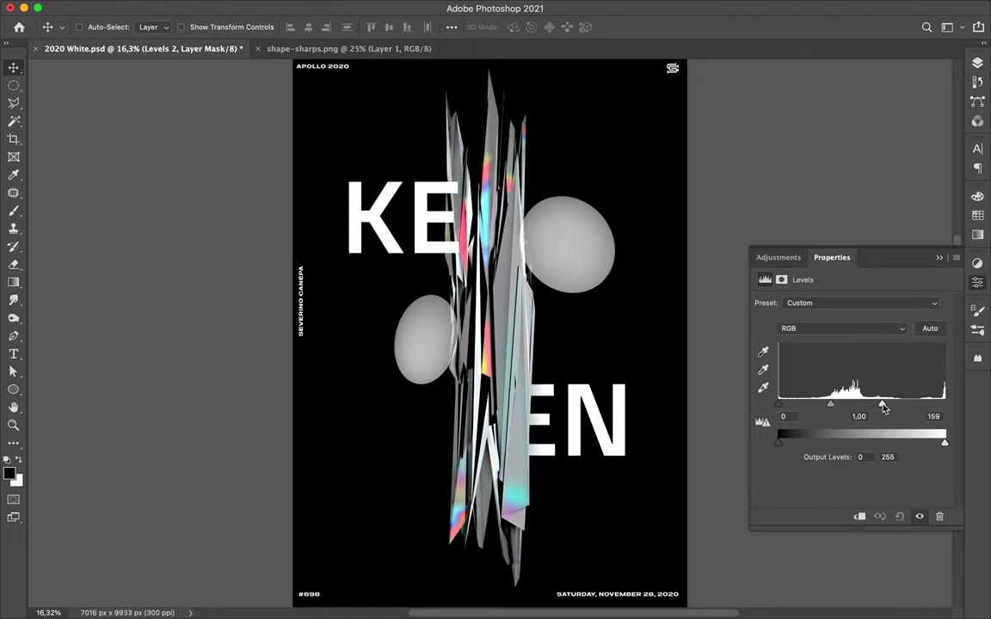
{"action": "left_click", "coordinate": [978, 63]}
{"action": "left_click_drag", "start_coordinate": [878, 189], "coordinate": [886, 248], "text": "alt"}
{"action": "left_click", "coordinate": [884, 225], "text": "shift"}
{"action": "key", "text": "super+e"}
{"action": "key", "text": "super+e"}
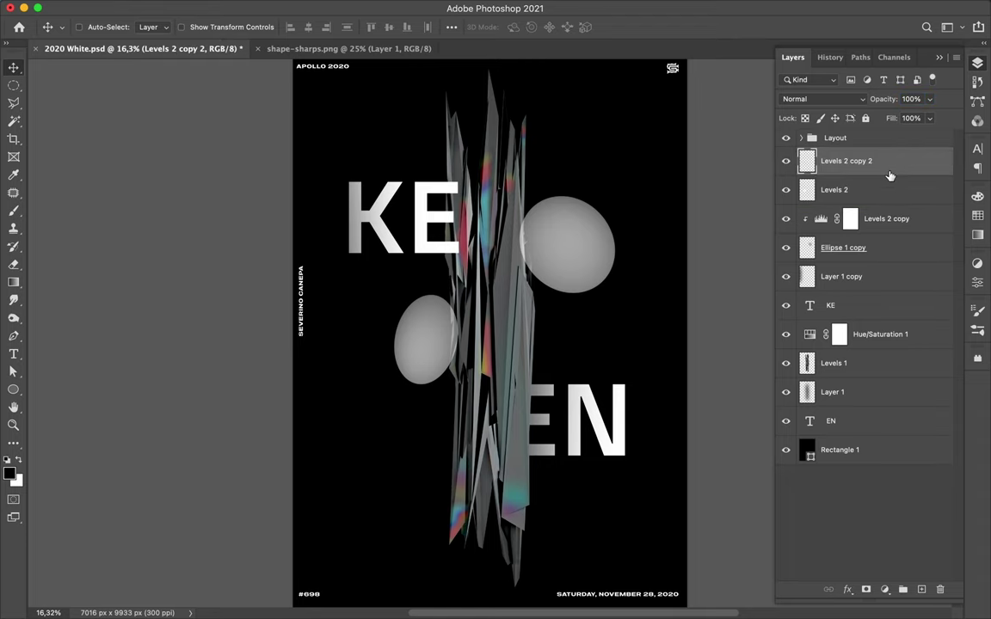
{"action": "left_click", "coordinate": [883, 221]}
{"action": "key", "text": "super+e"}
Step: Enlarge duplicated shards to the right, add another copy at left, and merge them
{"action": "mouse_move", "coordinate": [534, 385]}
{"action": "left_mouse_down", "text": "alt"}
{"action": "mouse_move", "coordinate": [619, 370]}
{"action": "mouse_move", "coordinate": [636, 170]}
{"action": "left_mouse_up", "text": "alt"}
{"action": "key", "text": "super+t"}
{"action": "key", "text": "Return"}
{"action": "left_click_drag", "start_coordinate": [602, 413], "coordinate": [396, 430], "text": "alt"}
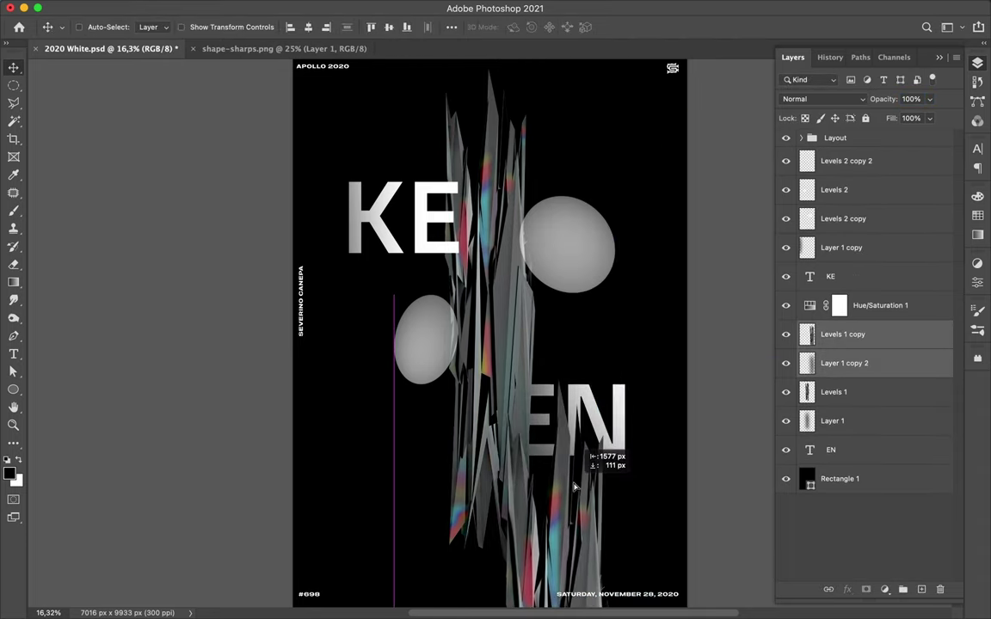
{"action": "key", "text": "super+e"}
Step: Gaussian-blur the left shard cluster, move it to the top, and flatten Levels 1 copy
{"action": "left_click", "coordinate": [322, 7]}
{"action": "left_click", "coordinate": [482, 249]}
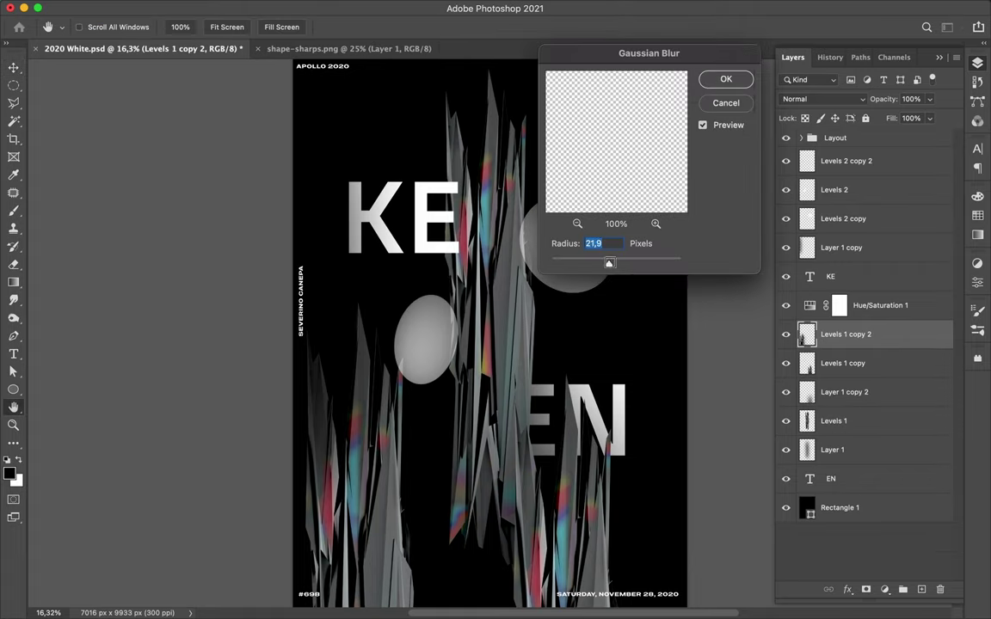
{"action": "left_click_drag", "start_coordinate": [601, 260], "coordinate": [611, 260]}
{"action": "key", "text": "Return"}
{"action": "mouse_move", "coordinate": [852, 337]}
{"action": "left_mouse_down"}
{"action": "mouse_move", "coordinate": [851, 176]}
{"action": "mouse_move", "coordinate": [860, 409]}
{"action": "mouse_move", "coordinate": [869, 176]}
{"action": "left_mouse_up"}
{"action": "left_click", "coordinate": [868, 219], "text": "shift"}
{"action": "key", "text": "super+e"}
Step: Add another blurred, enlarged shard copy and spread the blurred shards to the upper right
{"action": "key", "text": "super+j"}
{"action": "key", "text": "super+f"}
{"action": "key", "text": "m"}
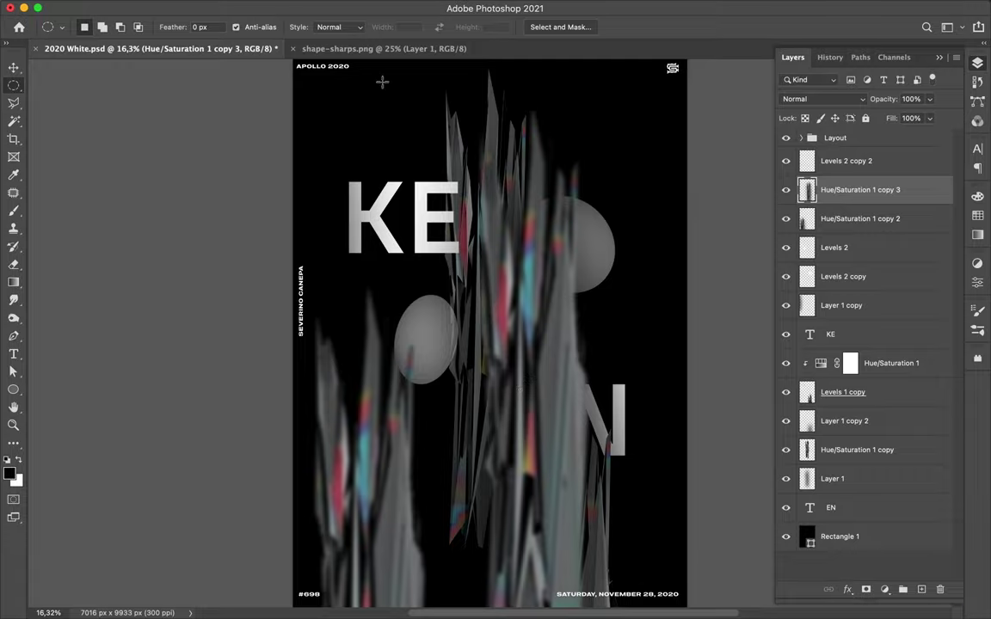
{"action": "mouse_move", "coordinate": [631, 404]}
{"action": "left_mouse_down"}
{"action": "mouse_move", "coordinate": [398, 166]}
{"action": "mouse_move", "coordinate": [524, 214]}
{"action": "left_mouse_up"}
{"action": "key", "text": "v"}
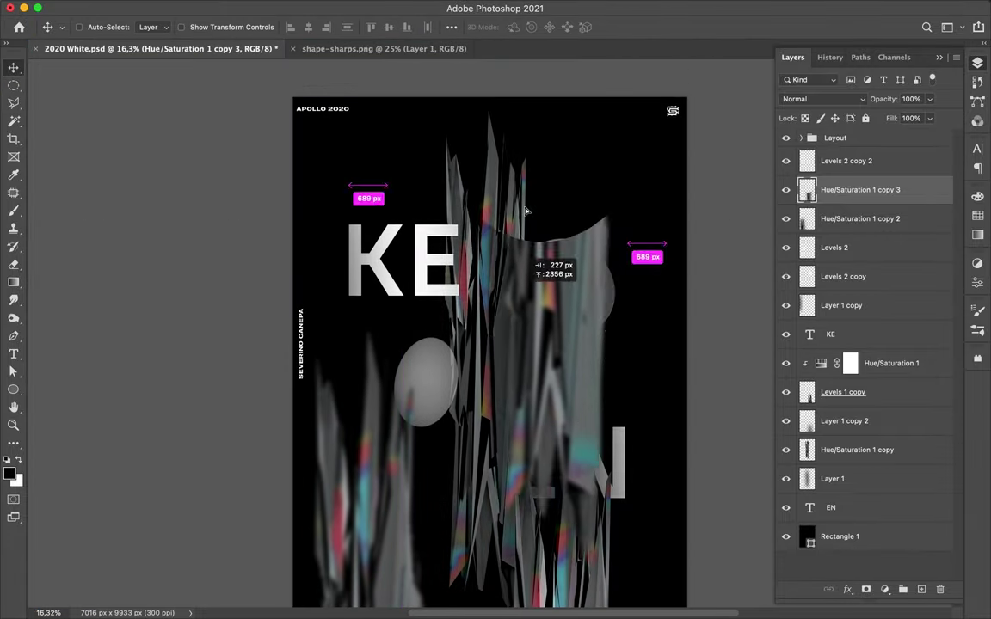
{"action": "key", "text": "super+t"}
{"action": "left_click_drag", "start_coordinate": [346, 454], "coordinate": [198, 424]}
{"action": "key", "text": "Return"}
{"action": "left_click_drag", "start_coordinate": [558, 228], "coordinate": [593, 206]}
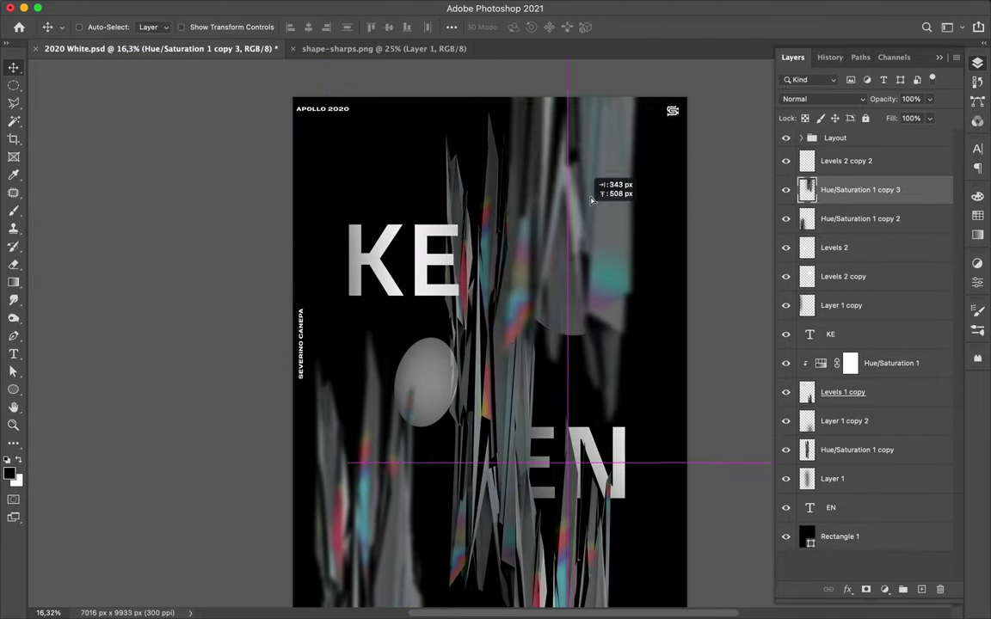
{"action": "scroll", "coordinate": [430, 258], "scroll_direction": "down", "scroll_amount": 5}
{"action": "scroll", "coordinate": [339, 89], "scroll_direction": "up", "scroll_amount": 4}
Step: Select the poster's small text layers and show their character settings
{"action": "left_click", "coordinate": [340, 89]}
{"action": "scroll", "coordinate": [340, 89], "scroll_direction": "down", "scroll_amount": 5}
{"action": "left_click", "coordinate": [977, 149]}
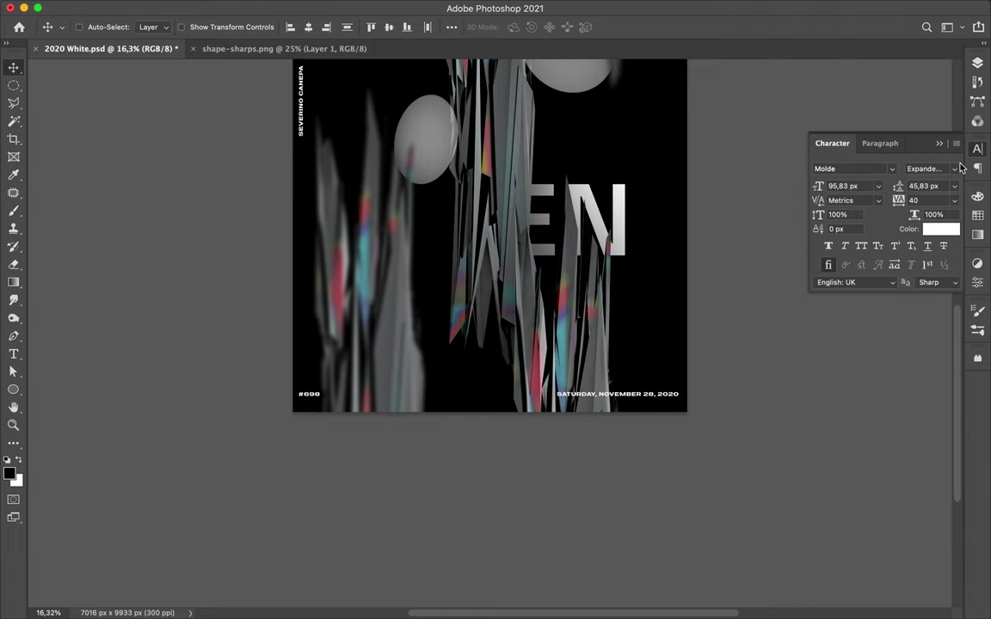
Step: Move the date line beneath KE and trim its text to SATURDAY
{"action": "scroll", "coordinate": [618, 530], "scroll_direction": "up", "scroll_amount": 5}
{"action": "left_click_drag", "start_coordinate": [618, 530], "coordinate": [409, 209]}
{"action": "left_click_drag", "start_coordinate": [860, 157], "coordinate": [852, 422]}
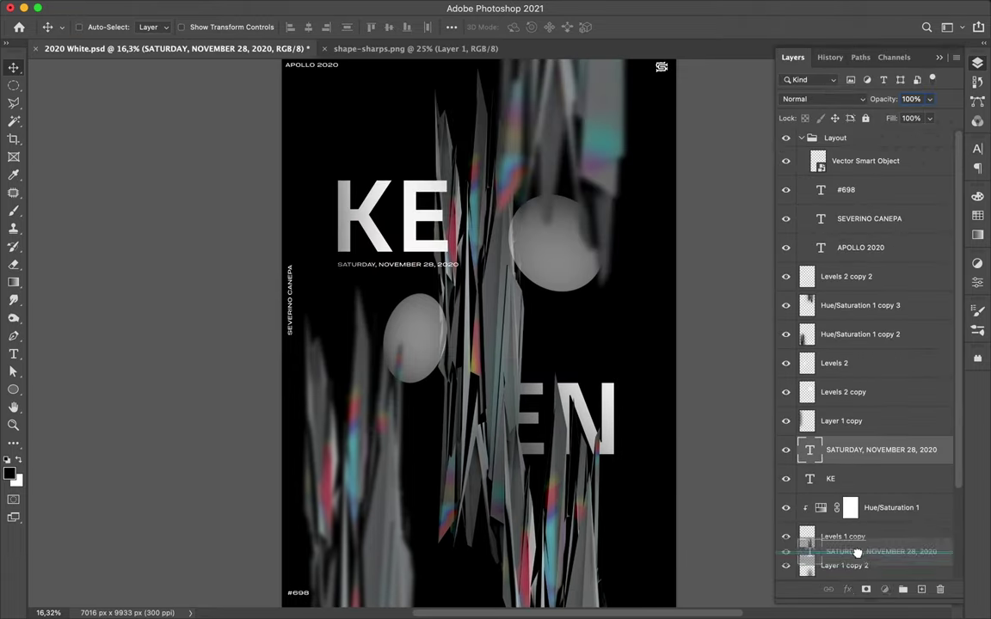
{"action": "key", "text": "t"}
{"action": "key", "text": "ctrl+Return"}
{"action": "key", "text": "v"}
{"action": "mouse_move", "coordinate": [449, 267]}
{"action": "left_mouse_down"}
{"action": "mouse_move", "coordinate": [405, 264]}
{"action": "mouse_move", "coordinate": [440, 269]}
{"action": "left_mouse_up"}
Step: Scale up SATURDAY, change its font style, and send it lower behind the shards
{"action": "key", "text": "ctrl+t"}
{"action": "left_click", "coordinate": [938, 152]}
{"action": "key", "text": "F7"}
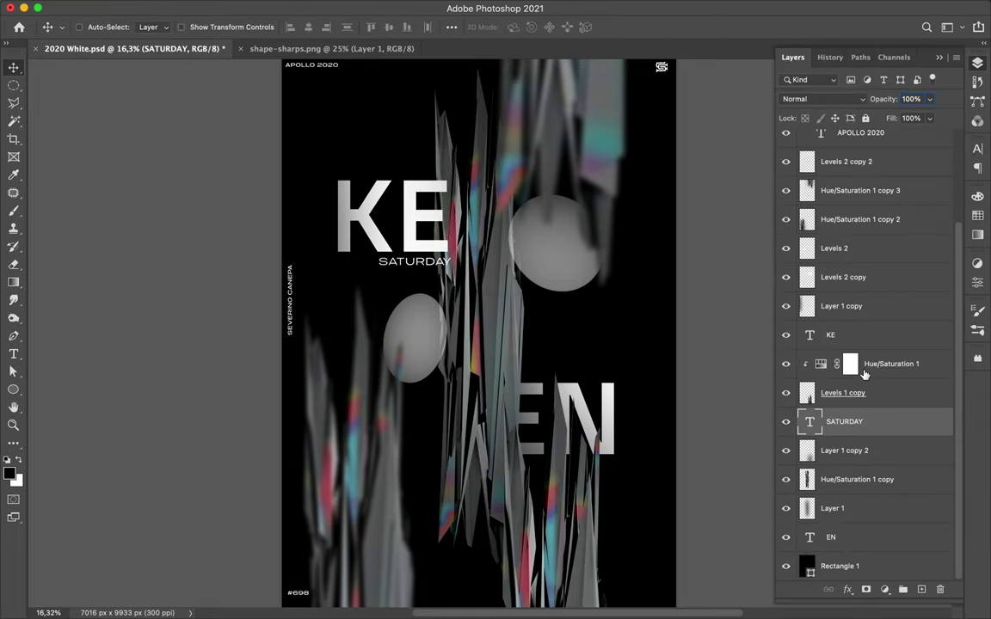
{"action": "key", "text": "ctrl+["}
{"action": "key", "text": "ctrl+["}
{"action": "key", "text": "ctrl+["}
Step: Duplicate SATURDAY into a NOVEMBER piece placed below the right sphere
{"action": "left_click_drag", "start_coordinate": [497, 303], "coordinate": [582, 361], "text": "alt"}
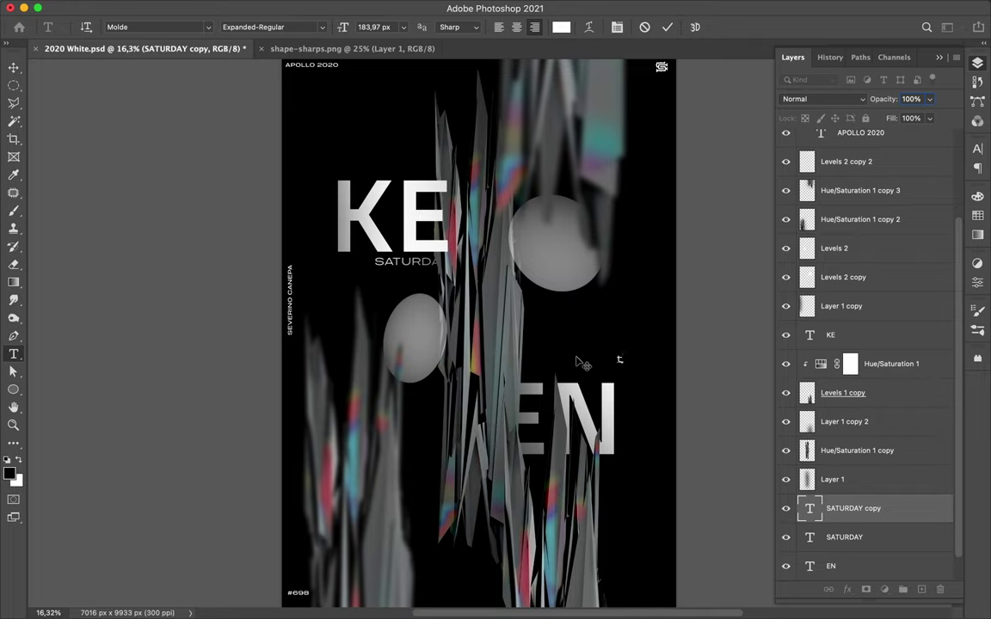
{"action": "double_click", "coordinate": [632, 359]}
{"action": "key", "text": "BackSpace"}
{"action": "mouse_move", "coordinate": [716, 361]}
{"action": "left_mouse_down", "text": "ctrl"}
{"action": "mouse_move", "coordinate": [570, 300]}
{"action": "mouse_move", "coordinate": [584, 339]}
{"action": "left_mouse_up", "text": "ctrl"}
Step: Turn a NOVEMBER copy into a large thin '28' placed beneath NOVEMBER
{"action": "double_click", "coordinate": [563, 325]}
{"action": "type", "text": "28"}
{"action": "left_click", "coordinate": [769, 202]}
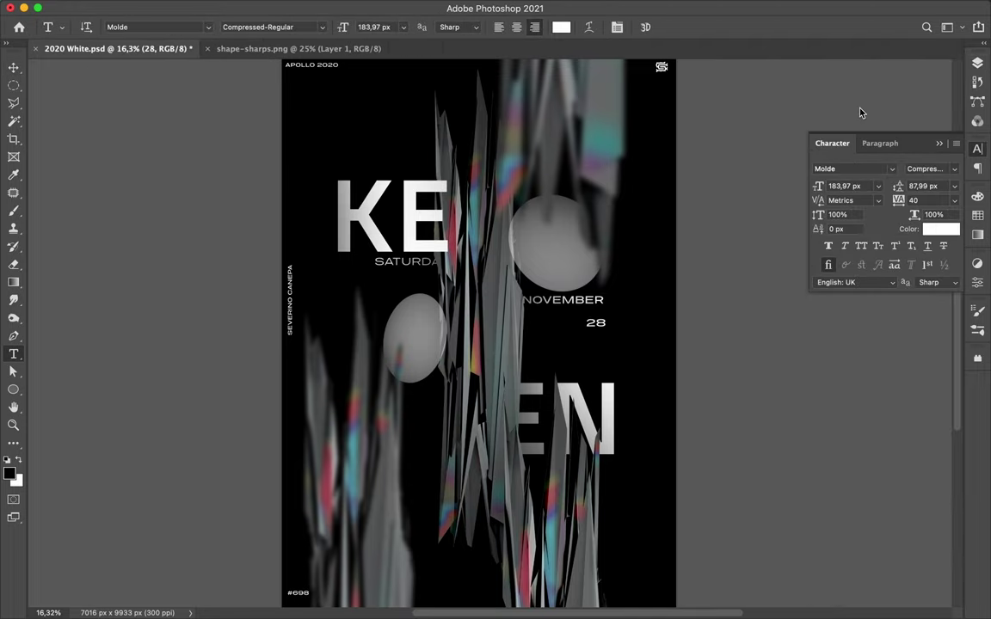
{"action": "key", "text": "ctrl+t"}
{"action": "key", "text": "Return"}
{"action": "left_click_drag", "start_coordinate": [604, 360], "coordinate": [577, 355]}
{"action": "key", "text": "ctrl+z"}
{"action": "key", "text": "shift+ctrl+z"}
Step: Edit a copy of 28 into '2020' and move it lower left beside EN
{"action": "double_click", "coordinate": [425, 437]}
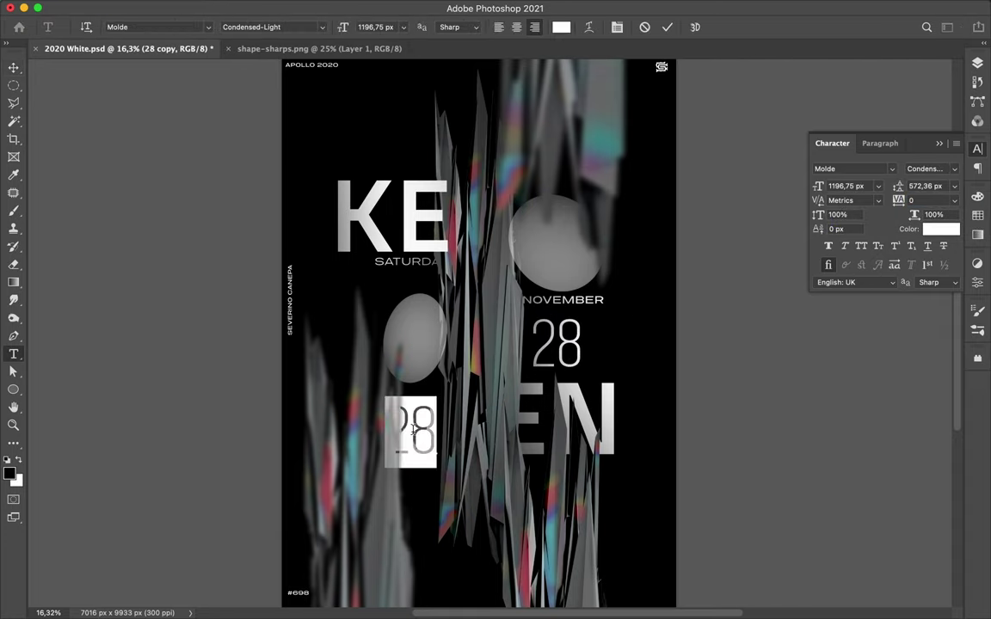
{"action": "key", "text": "ctrl+Return"}
{"action": "key", "text": "v"}
{"action": "left_click_drag", "start_coordinate": [378, 426], "coordinate": [441, 468]}
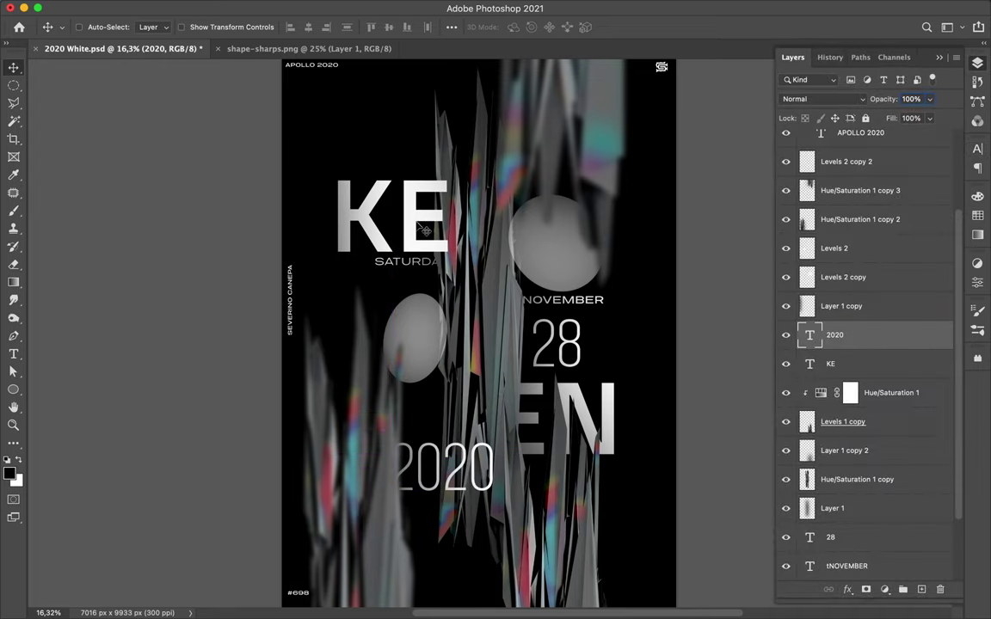
Step: Set KE's tracking to -40, scale KE up, and nudge EN into place
{"action": "left_click", "coordinate": [930, 200]}
{"action": "type", "text": "-40"}
{"action": "key", "text": "ctrl+t"}
{"action": "left_click_drag", "start_coordinate": [337, 177], "coordinate": [319, 157]}
{"action": "key", "text": "Return"}
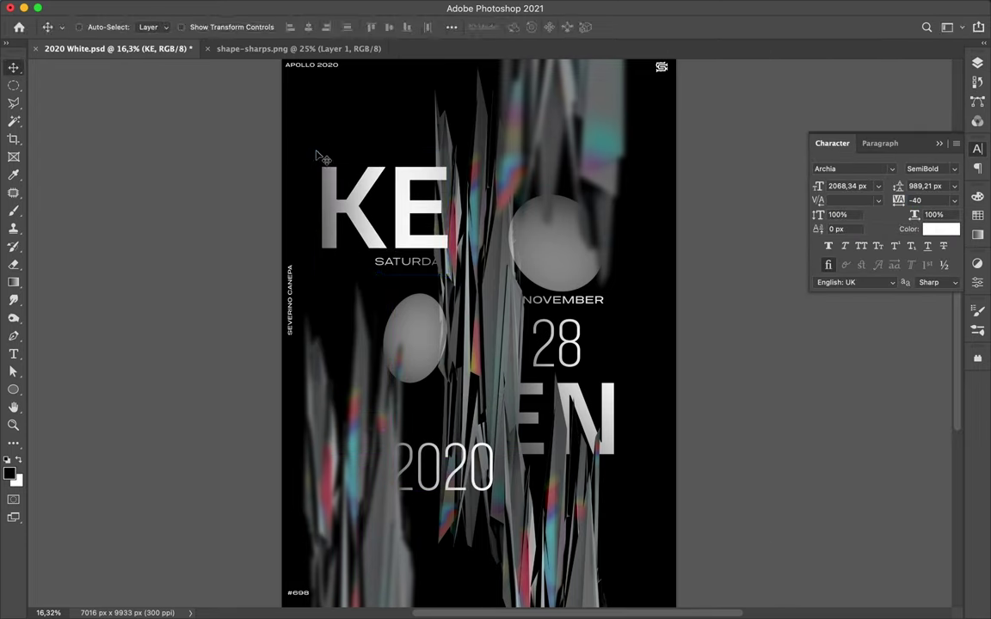
{"action": "left_click_drag", "start_coordinate": [611, 402], "coordinate": [624, 389]}
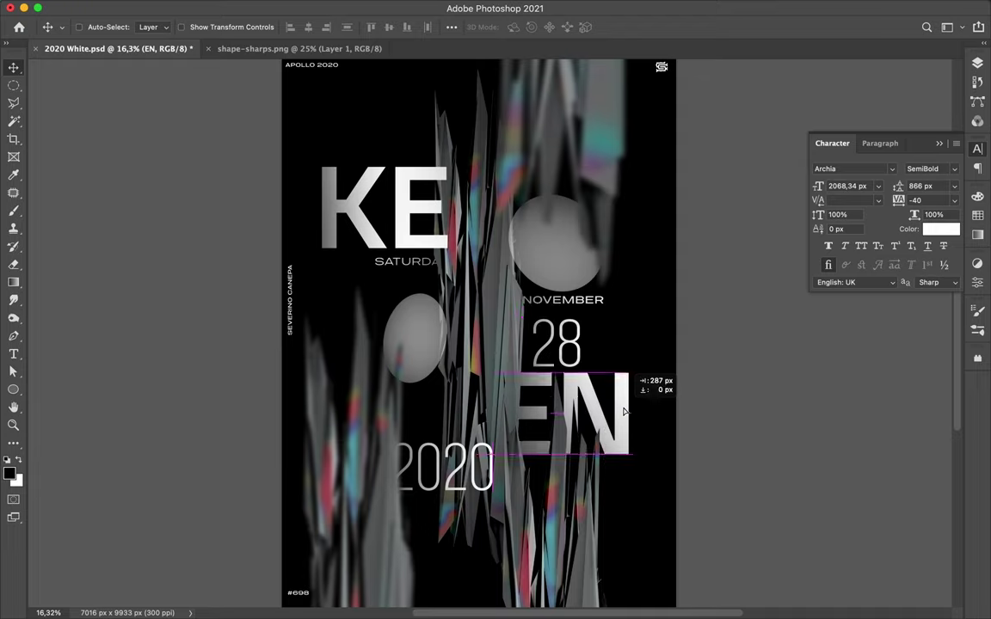
{"action": "scroll", "coordinate": [428, 258], "scroll_direction": "up", "scroll_amount": 2, "text": "alt"}
Step: Draw a small white ellipse at the left edge, raise its layer, and add widened copies
{"action": "key", "text": "u"}
{"action": "left_click_drag", "start_coordinate": [251, 157], "coordinate": [266, 172]}
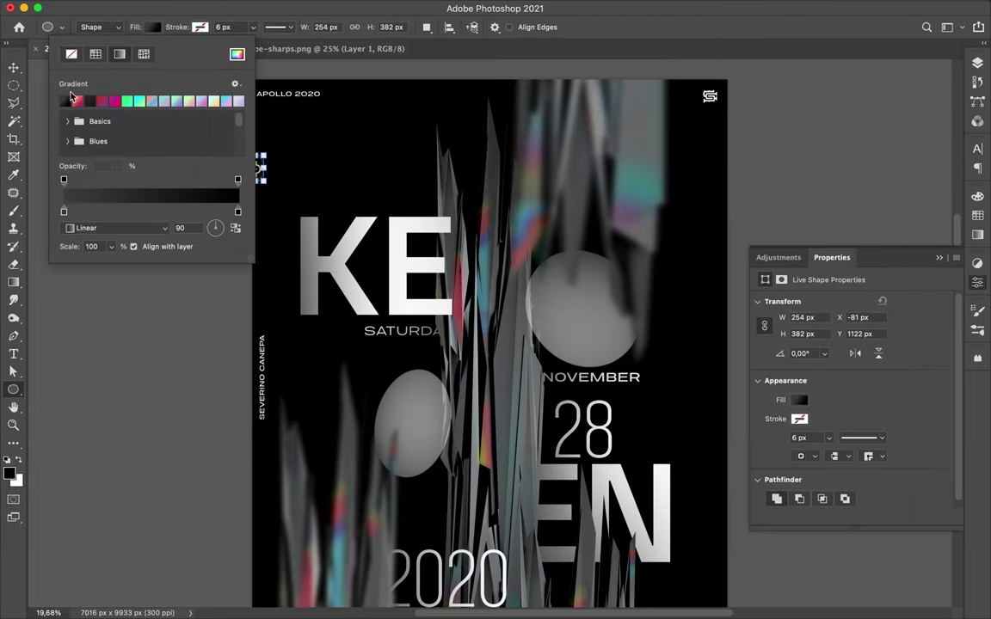
{"action": "key", "text": "v"}
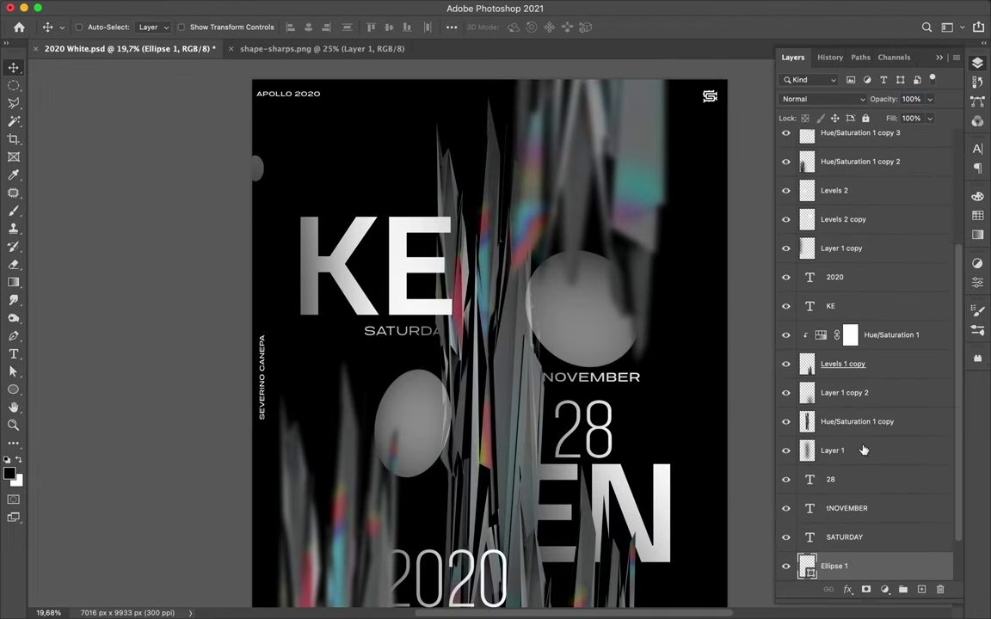
{"action": "left_click_drag", "start_coordinate": [843, 571], "coordinate": [843, 236]}
{"action": "key", "text": "ctrl+j"}
{"action": "key", "text": "ctrl+t"}
{"action": "scroll", "coordinate": [258, 215], "scroll_direction": "up", "scroll_amount": 2, "text": "alt"}
{"action": "mouse_move", "coordinate": [266, 255]}
{"action": "left_mouse_down"}
{"action": "mouse_move", "coordinate": [289, 255]}
{"action": "mouse_move", "coordinate": [283, 249]}
{"action": "left_mouse_up"}
{"action": "key", "text": "Return"}
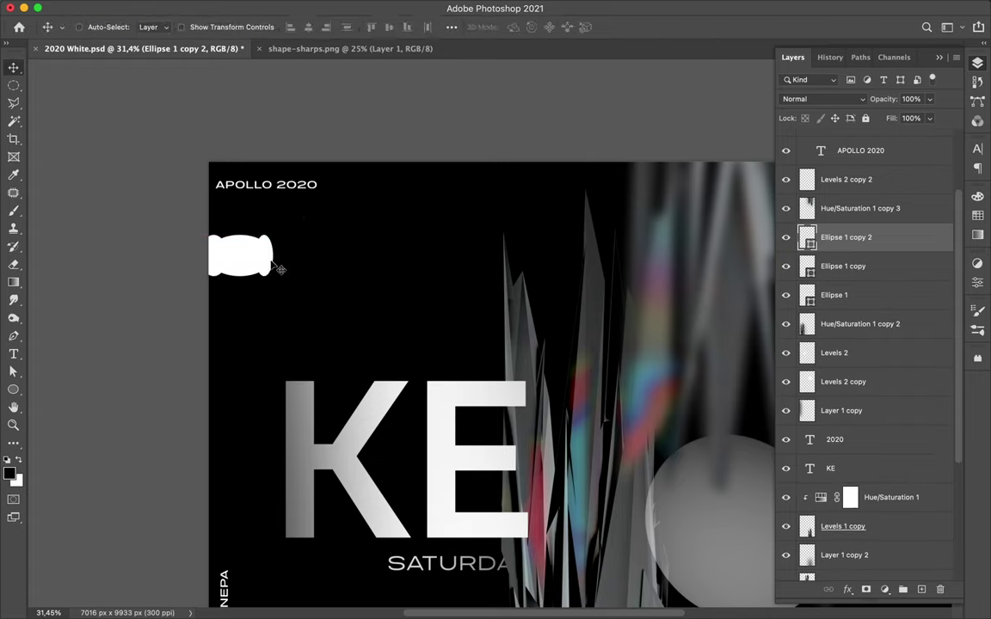
{"action": "key", "text": "ctrl+j"}
{"action": "key", "text": "ctrl+t"}
{"action": "key", "text": "Return"}
Step: Select the ellipse copies and the original ellipse layer in the Layers panel
{"action": "scroll", "coordinate": [303, 260], "scroll_direction": "down", "scroll_amount": 3, "text": "alt"}
{"action": "left_click", "coordinate": [845, 265]}
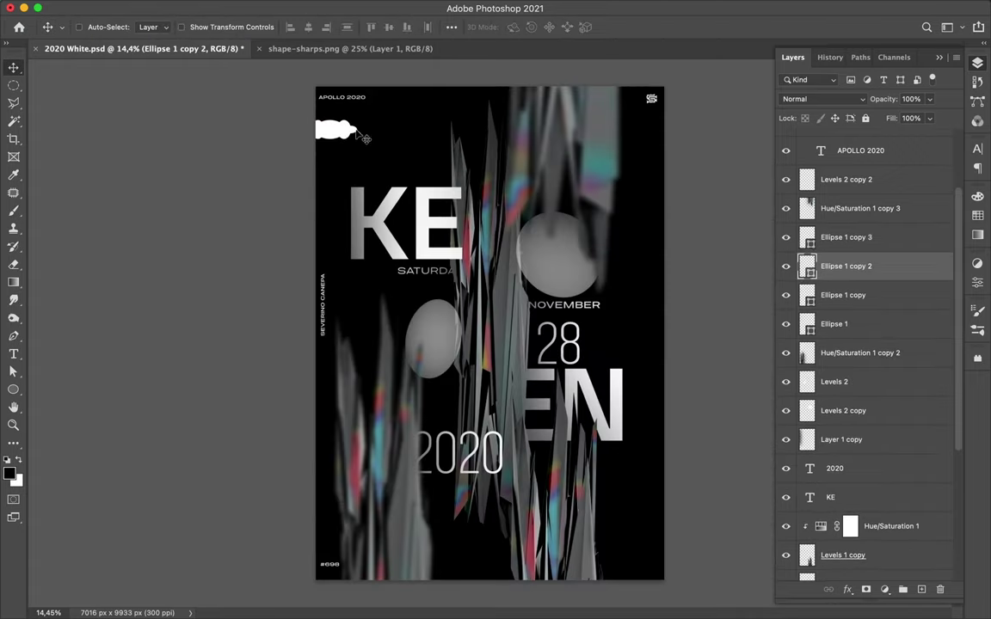
{"action": "left_click", "coordinate": [845, 236], "text": "shift"}
{"action": "left_click", "coordinate": [844, 324]}
{"action": "key", "text": "ctrl+t"}
{"action": "key", "text": "Return"}
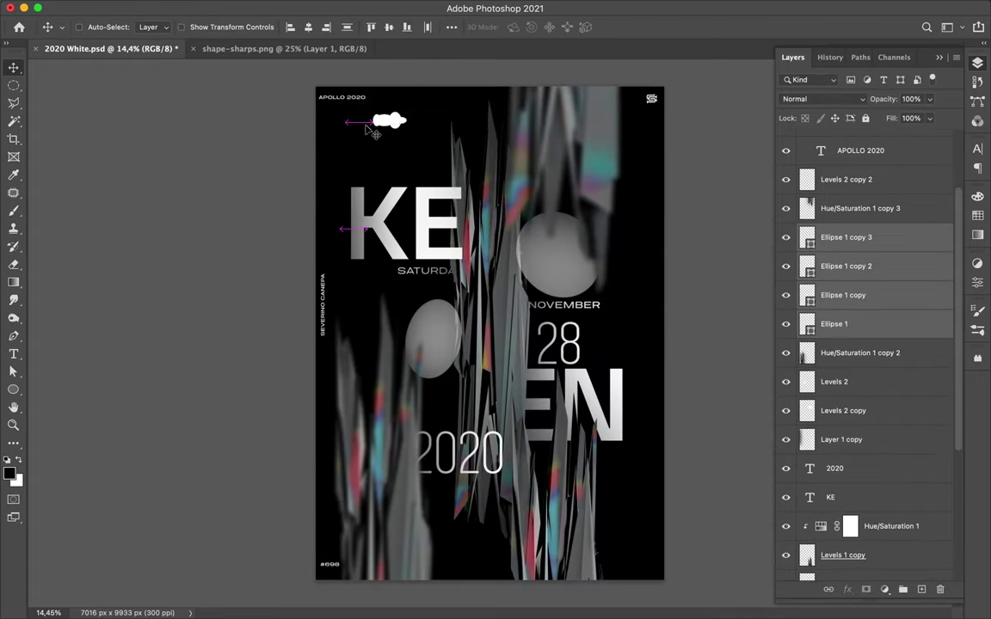
{"action": "scroll", "coordinate": [355, 81], "scroll_direction": "up", "scroll_amount": 3, "text": "alt"}
{"action": "scroll", "coordinate": [327, 213], "scroll_direction": "right", "scroll_amount": 4}
{"action": "scroll", "coordinate": [327, 213], "scroll_direction": "down", "scroll_amount": 2}
Step: Create progressively larger copies of the ellipse scaled around its centre, forming rings
{"action": "key", "text": "ctrl+t"}
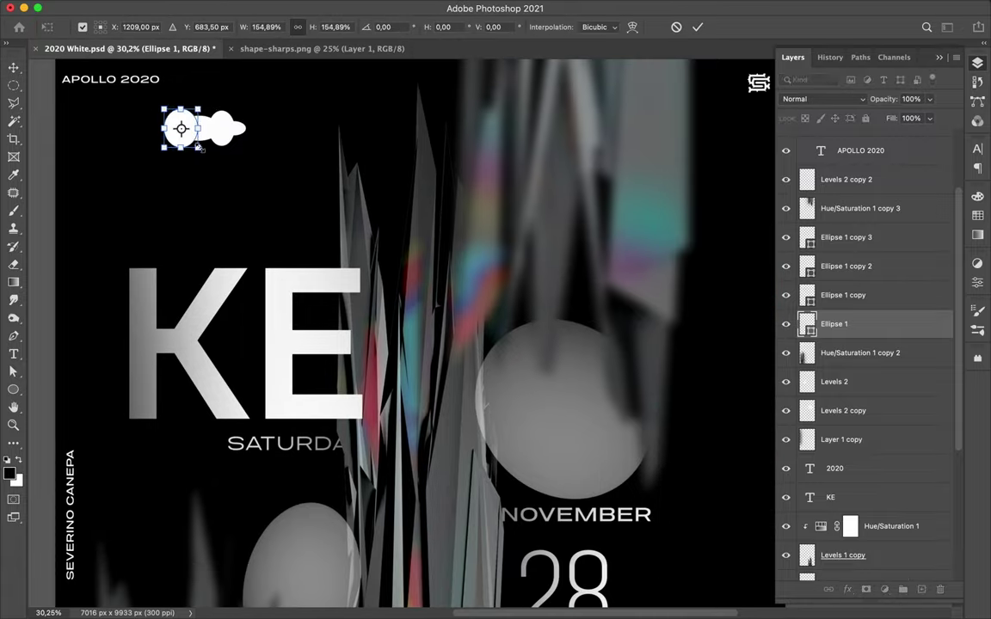
{"action": "key", "text": "Escape"}
{"action": "key", "text": "ctrl+alt+t"}
{"action": "key", "text": "Return"}
{"action": "key", "text": "v"}
{"action": "key", "text": "ctrl+alt+shift+t"}
{"action": "key", "text": "ctrl+minus"}
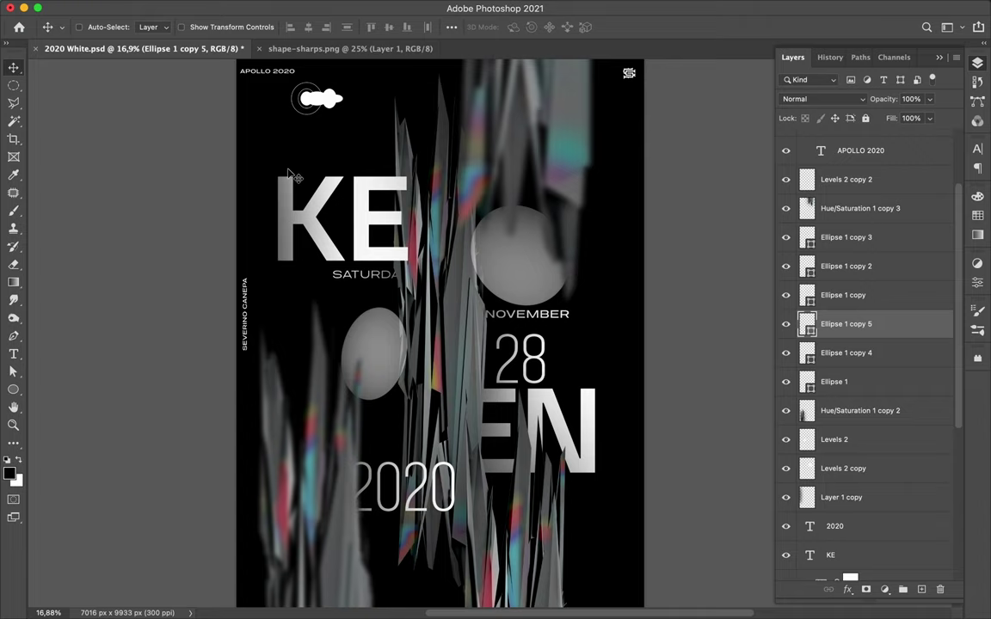
Step: Draw a thin white bar at the right edge and place two copies below it
{"action": "key", "text": "u"}
{"action": "left_click_drag", "start_coordinate": [640, 256], "coordinate": [647, 312]}
{"action": "scroll", "coordinate": [645, 415], "scroll_direction": "up", "scroll_amount": 2, "text": "alt"}
{"action": "left_click_drag", "start_coordinate": [594, 381], "coordinate": [591, 375], "text": "alt"}
{"action": "left_click_drag", "start_coordinate": [592, 437], "coordinate": [592, 469], "text": "alt"}
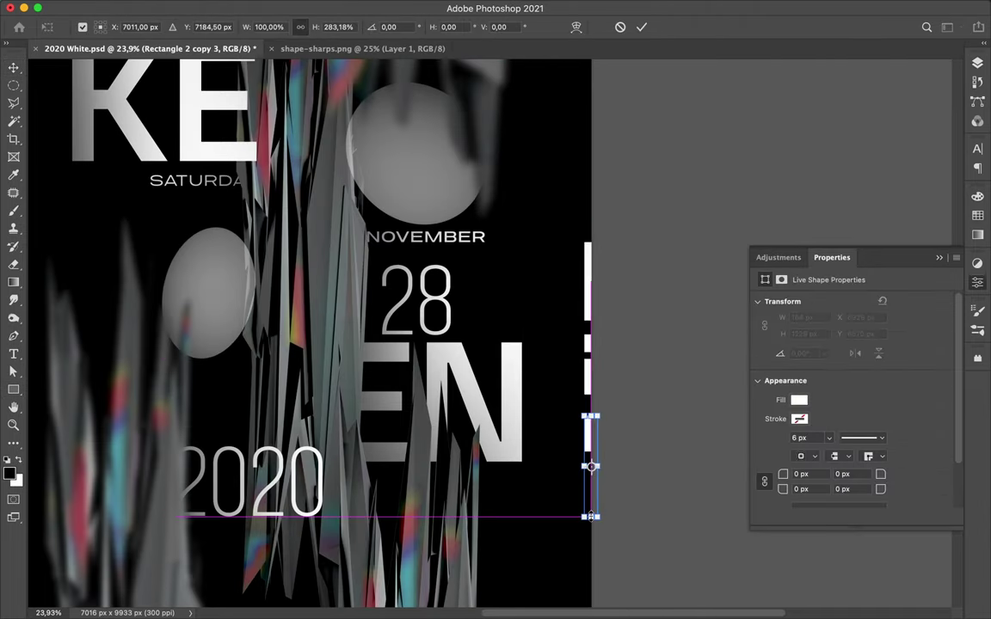
{"action": "scroll", "coordinate": [591, 469], "scroll_direction": "down", "scroll_amount": 2, "text": "alt"}
Step: Adjust a shape's fill, then reorder a shard layer with a brighter blend mode
{"action": "key", "text": "p"}
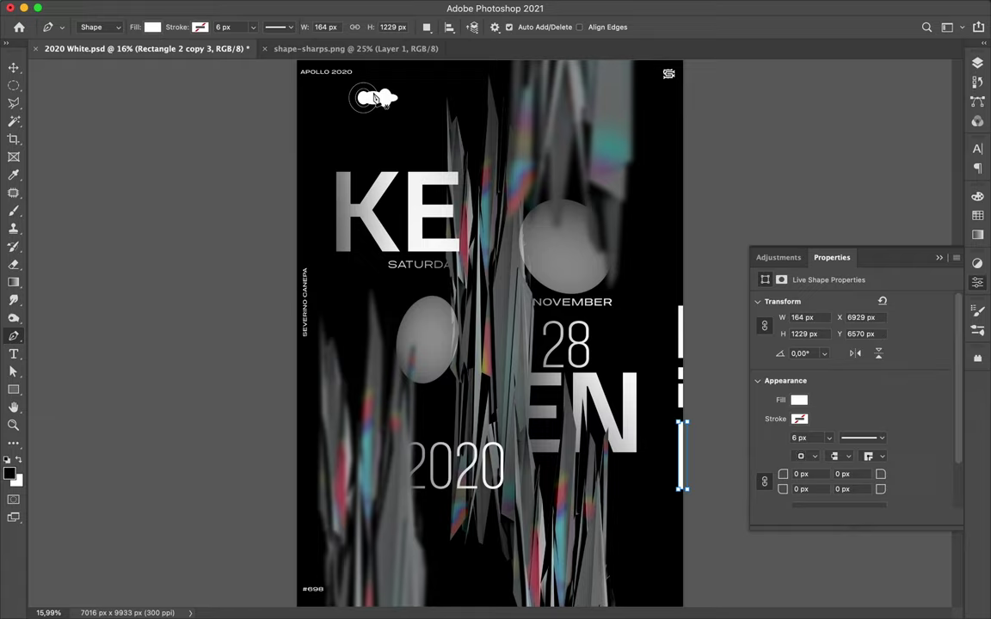
{"action": "left_click", "coordinate": [152, 27]}
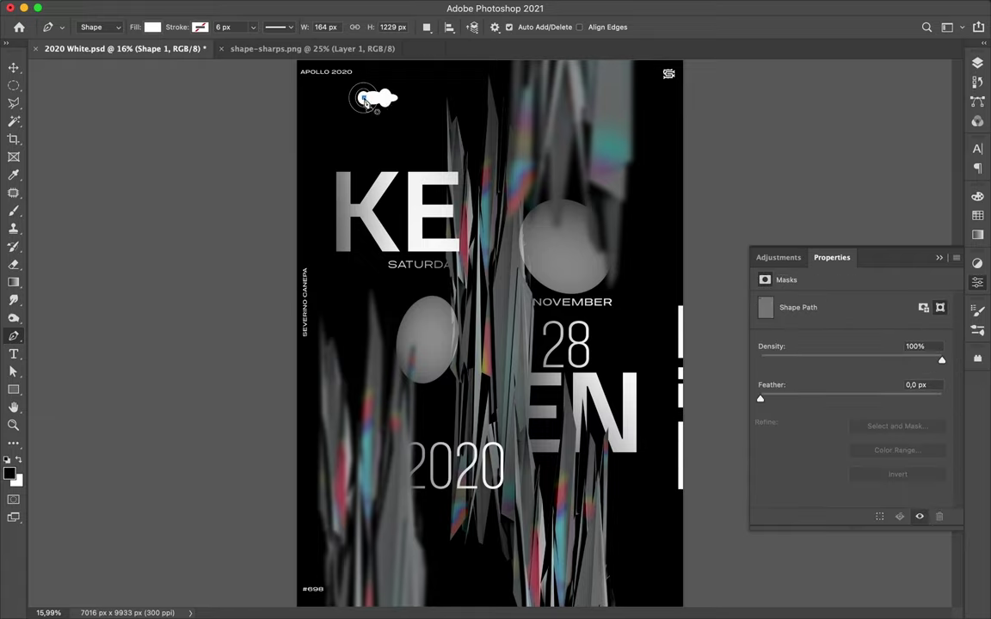
{"action": "key", "text": "v"}
{"action": "left_click", "coordinate": [977, 63]}
{"action": "left_click_drag", "start_coordinate": [856, 421], "coordinate": [852, 389]}
{"action": "left_click", "coordinate": [824, 99]}
{"action": "left_click", "coordinate": [826, 228]}
Step: Draw an outlined rectangle frame around the 28
{"action": "left_click", "coordinate": [590, 342], "text": "ctrl"}
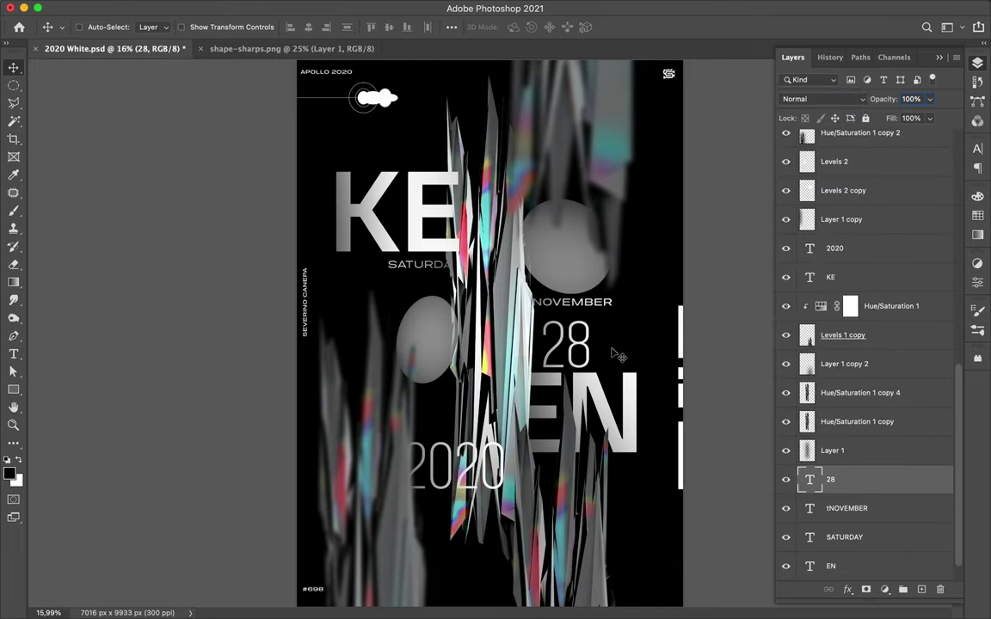
{"action": "key", "text": "u"}
{"action": "left_click_drag", "start_coordinate": [543, 315], "coordinate": [593, 362]}
{"action": "key", "text": "a"}
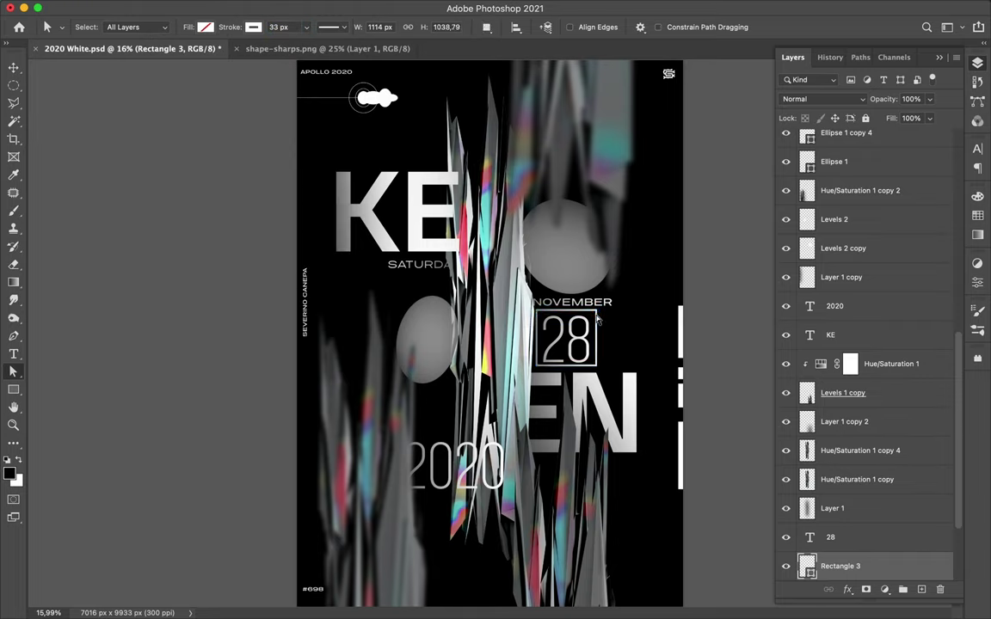
{"action": "key", "text": "v"}
{"action": "left_click", "coordinate": [595, 349], "text": "shift"}
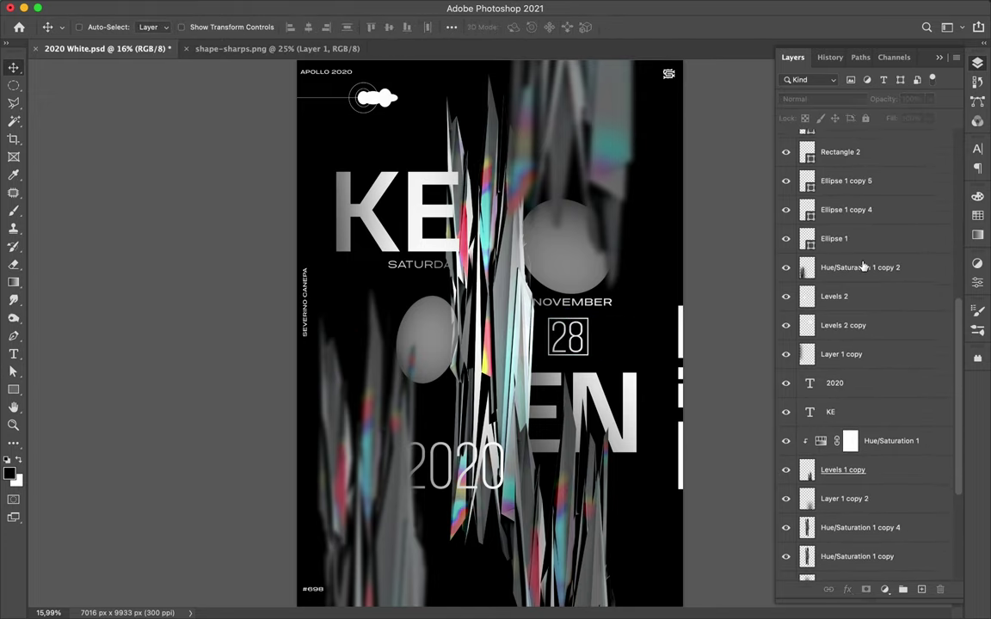
Step: Duplicate a grey sphere and move the copy down behind 2020
{"action": "left_click_drag", "start_coordinate": [848, 480], "coordinate": [847, 346]}
{"action": "key", "text": "ctrl+t"}
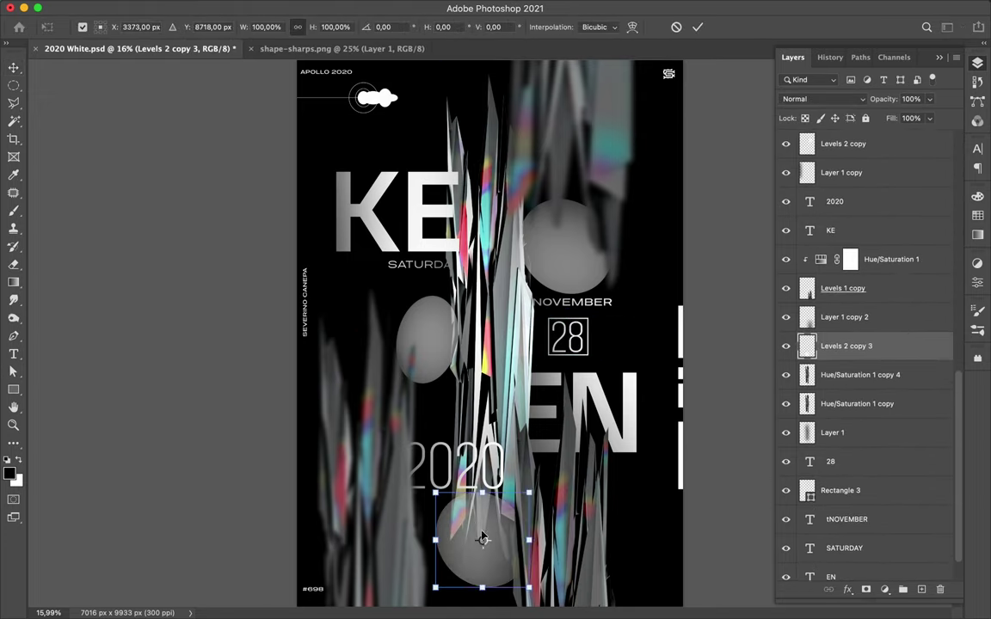
{"action": "key", "text": "Return"}
{"action": "key", "text": "ctrl+j"}
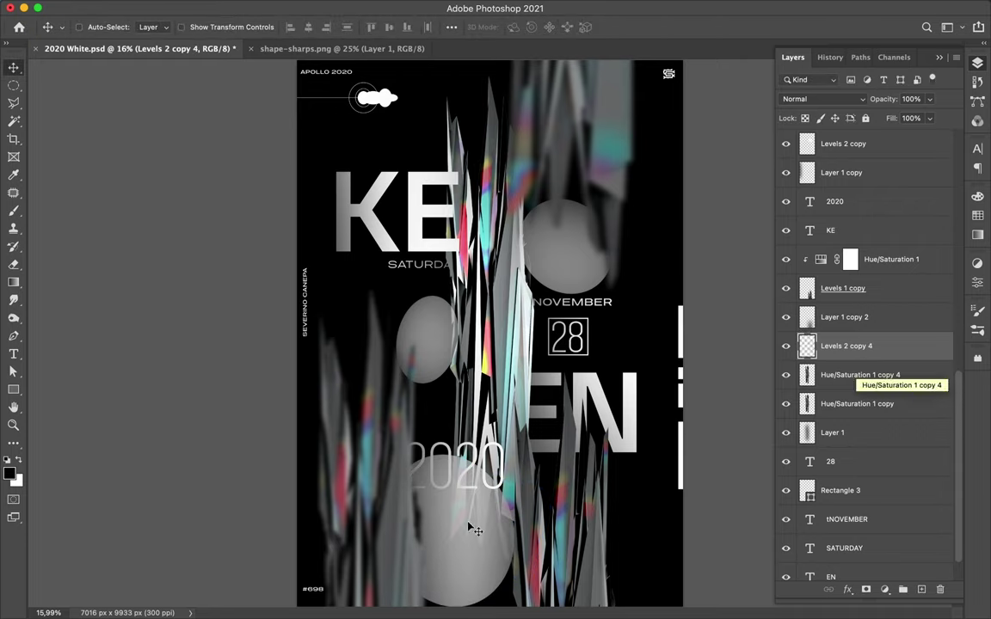
{"action": "left_click_drag", "start_coordinate": [469, 540], "coordinate": [546, 507]}
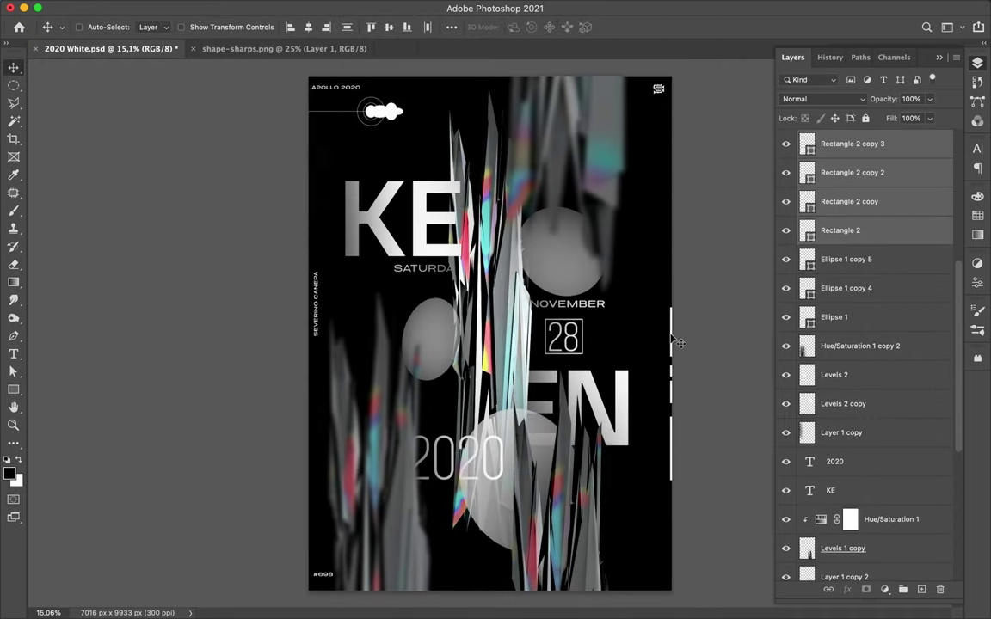
Step: Duplicate another grey sphere, transform it, and place it at upper left above KE
{"action": "left_click", "coordinate": [835, 375]}
{"action": "key", "text": "ctrl+j"}
{"action": "key", "text": "ctrl+t"}
{"action": "right_click", "coordinate": [455, 103]}
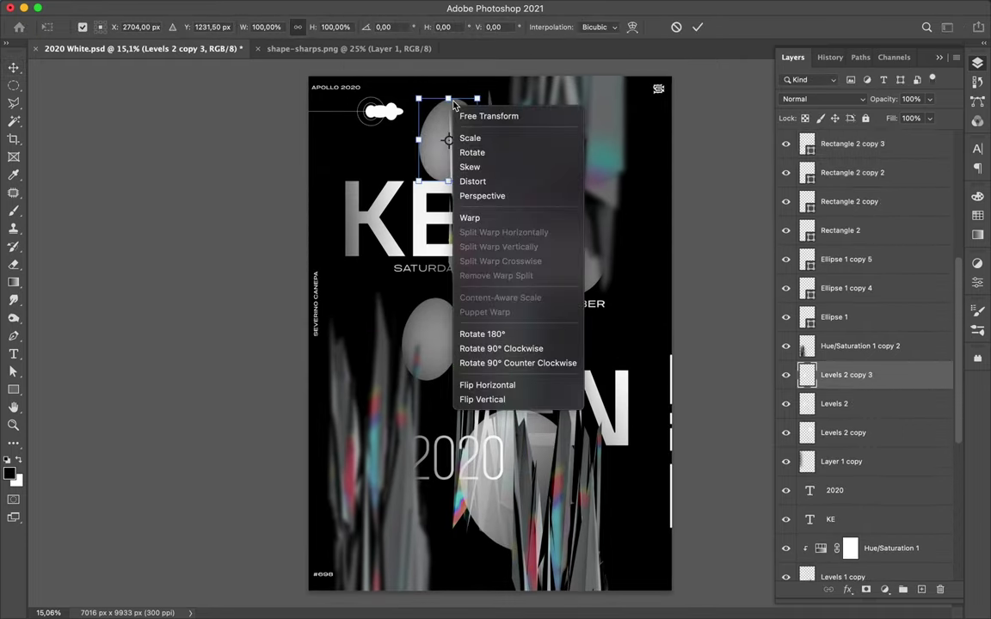
{"action": "left_click", "coordinate": [471, 196]}
{"action": "key", "text": "Return"}
{"action": "left_click_drag", "start_coordinate": [453, 157], "coordinate": [366, 183]}
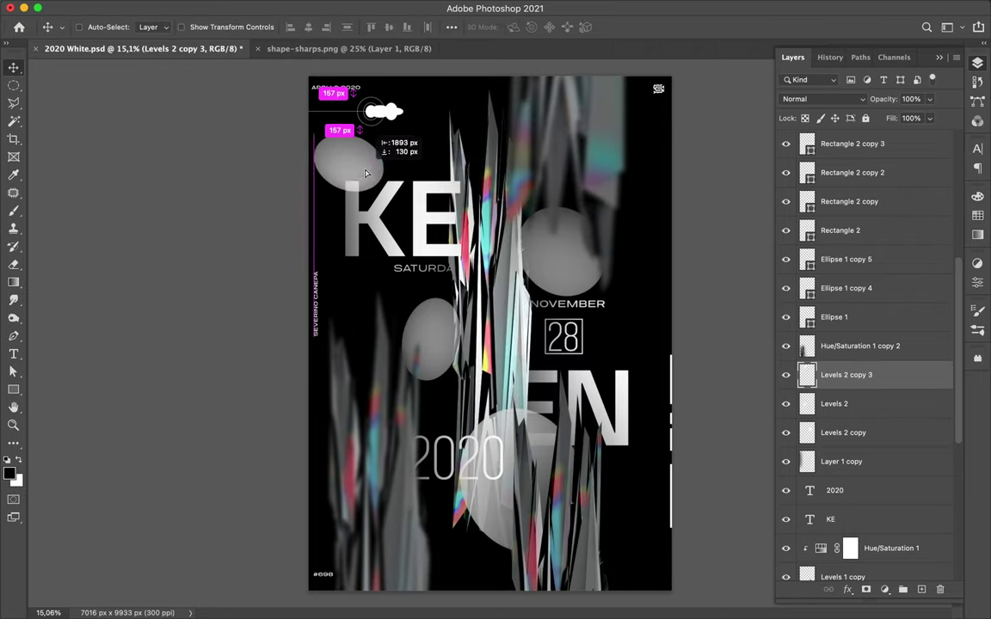
{"action": "left_click", "coordinate": [533, 320], "text": "ctrl"}
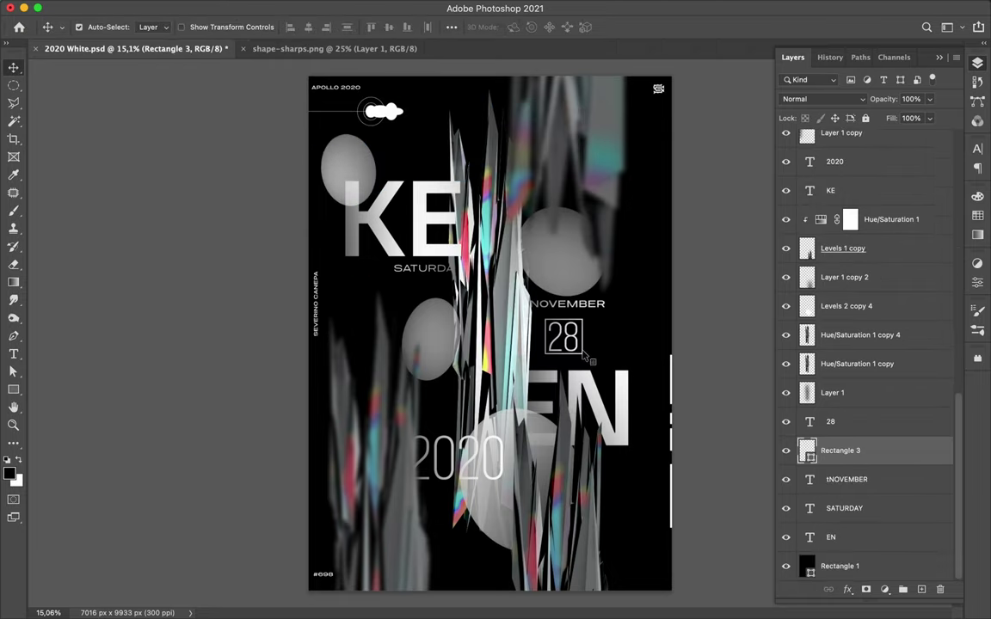
{"action": "scroll", "coordinate": [508, 310], "scroll_direction": "up", "scroll_amount": 1, "text": "alt"}
{"action": "left_click", "coordinate": [570, 288], "text": "ctrl"}
Step: Fit the whole poster in view and save it as 2020 White.psd
{"action": "key", "text": "ctrl+0"}
{"action": "key", "text": "ctrl+s"}
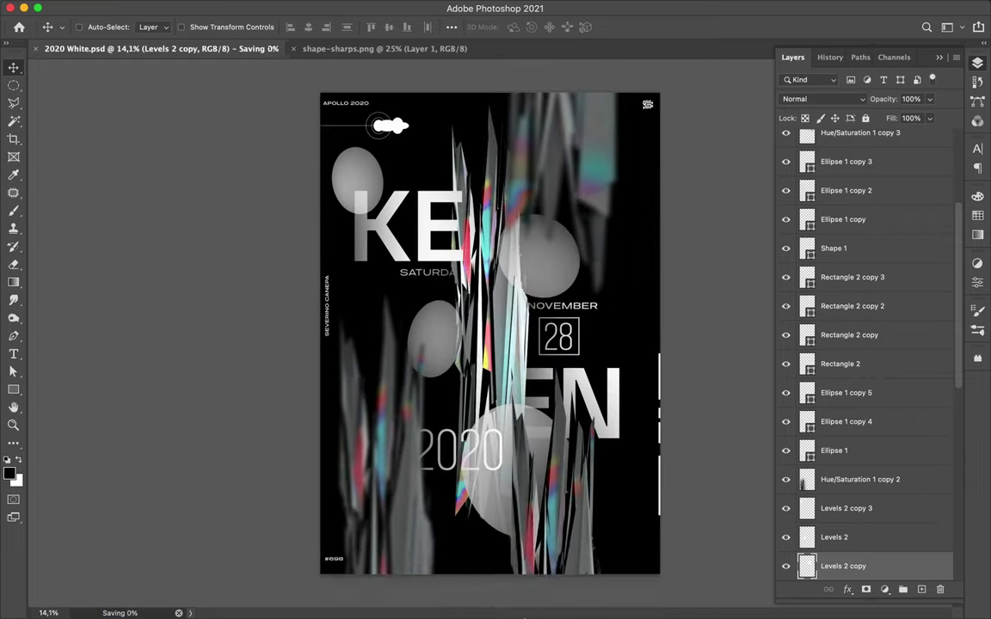